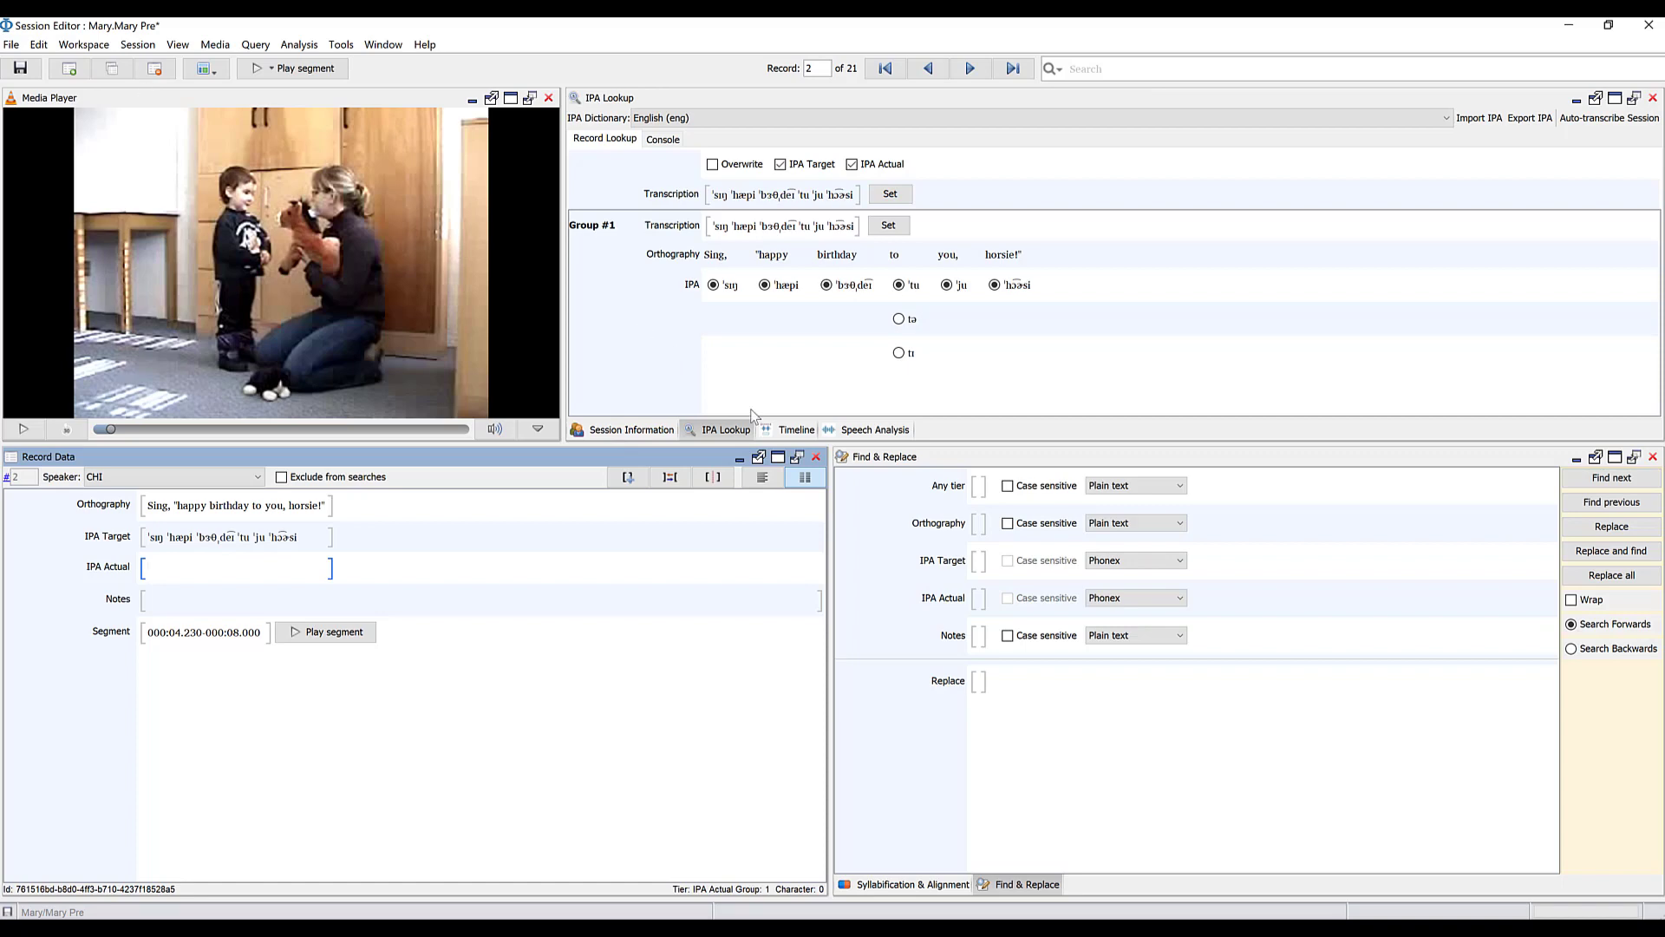
Step: Show the Speech Analysis view, shrink the waveform area and enlarge the spectrogram's height
{"action": "left_click", "coordinate": [864, 431]}
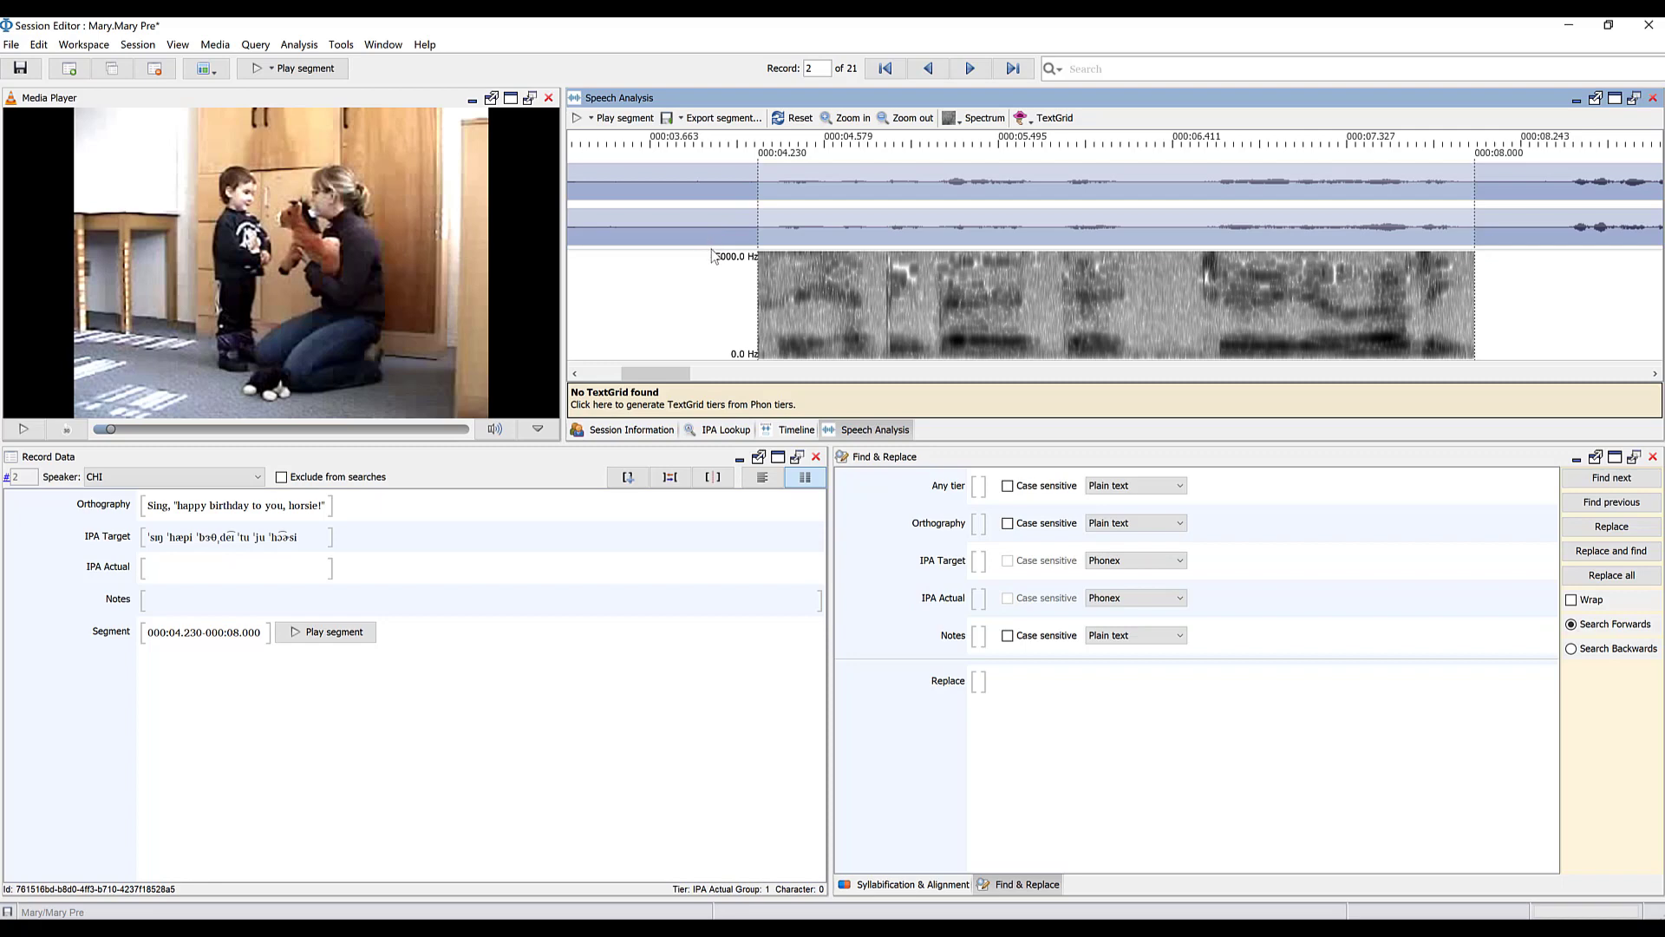
{"action": "left_click_drag", "start_coordinate": [713, 251], "coordinate": [719, 200]}
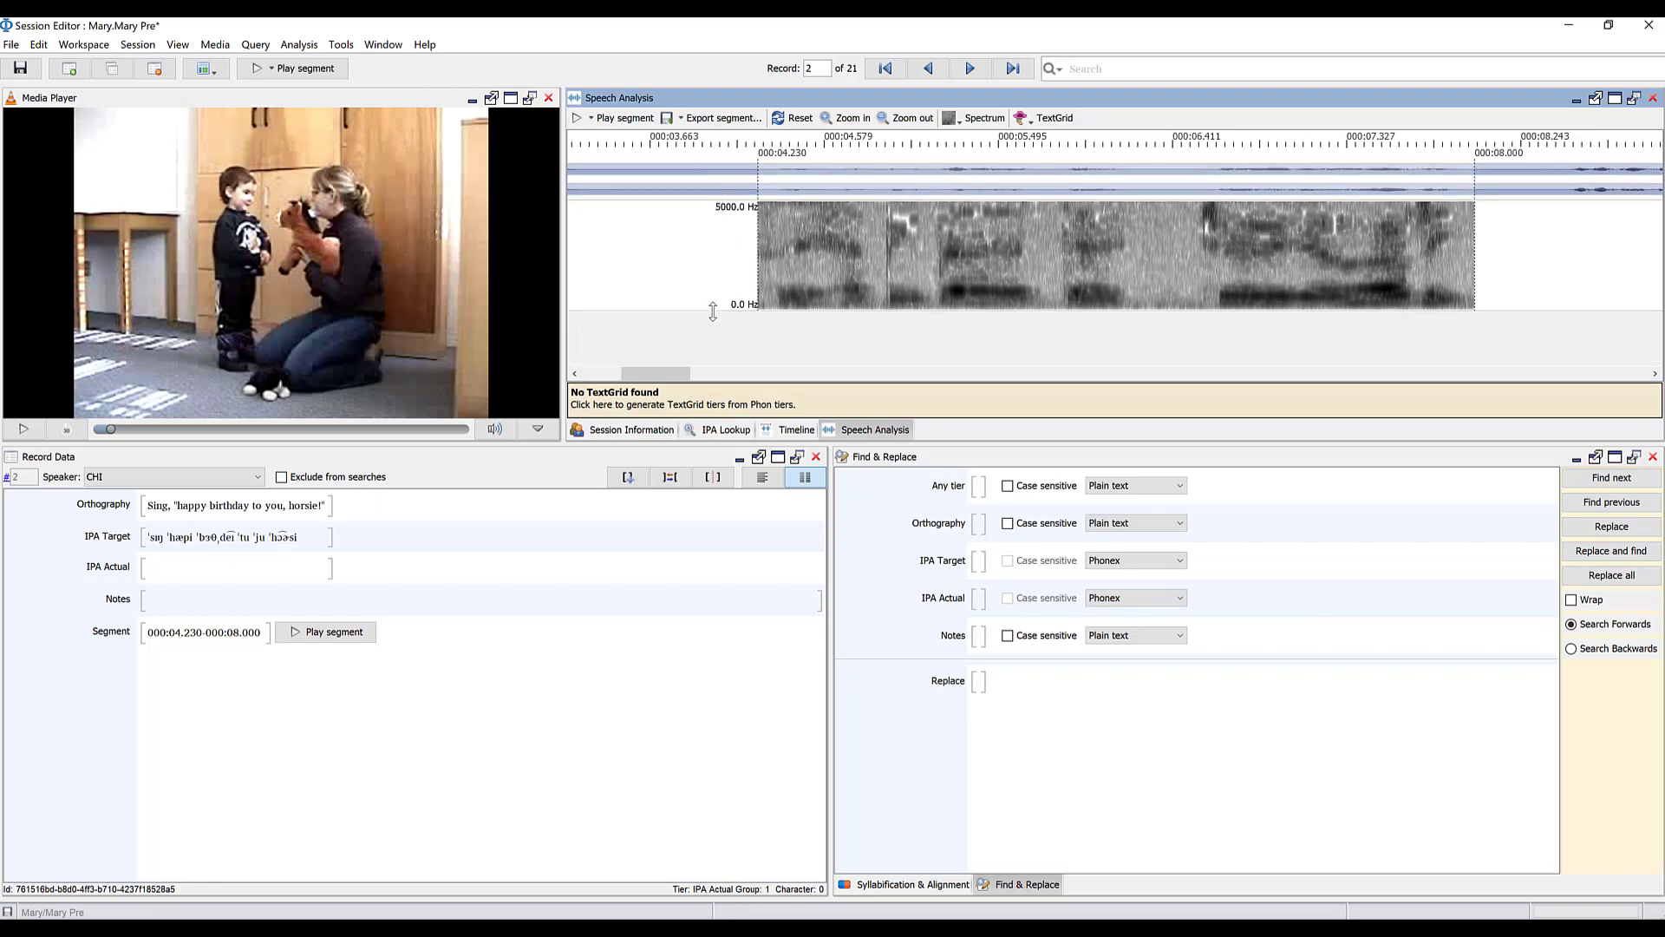
{"action": "left_click_drag", "start_coordinate": [713, 310], "coordinate": [713, 359]}
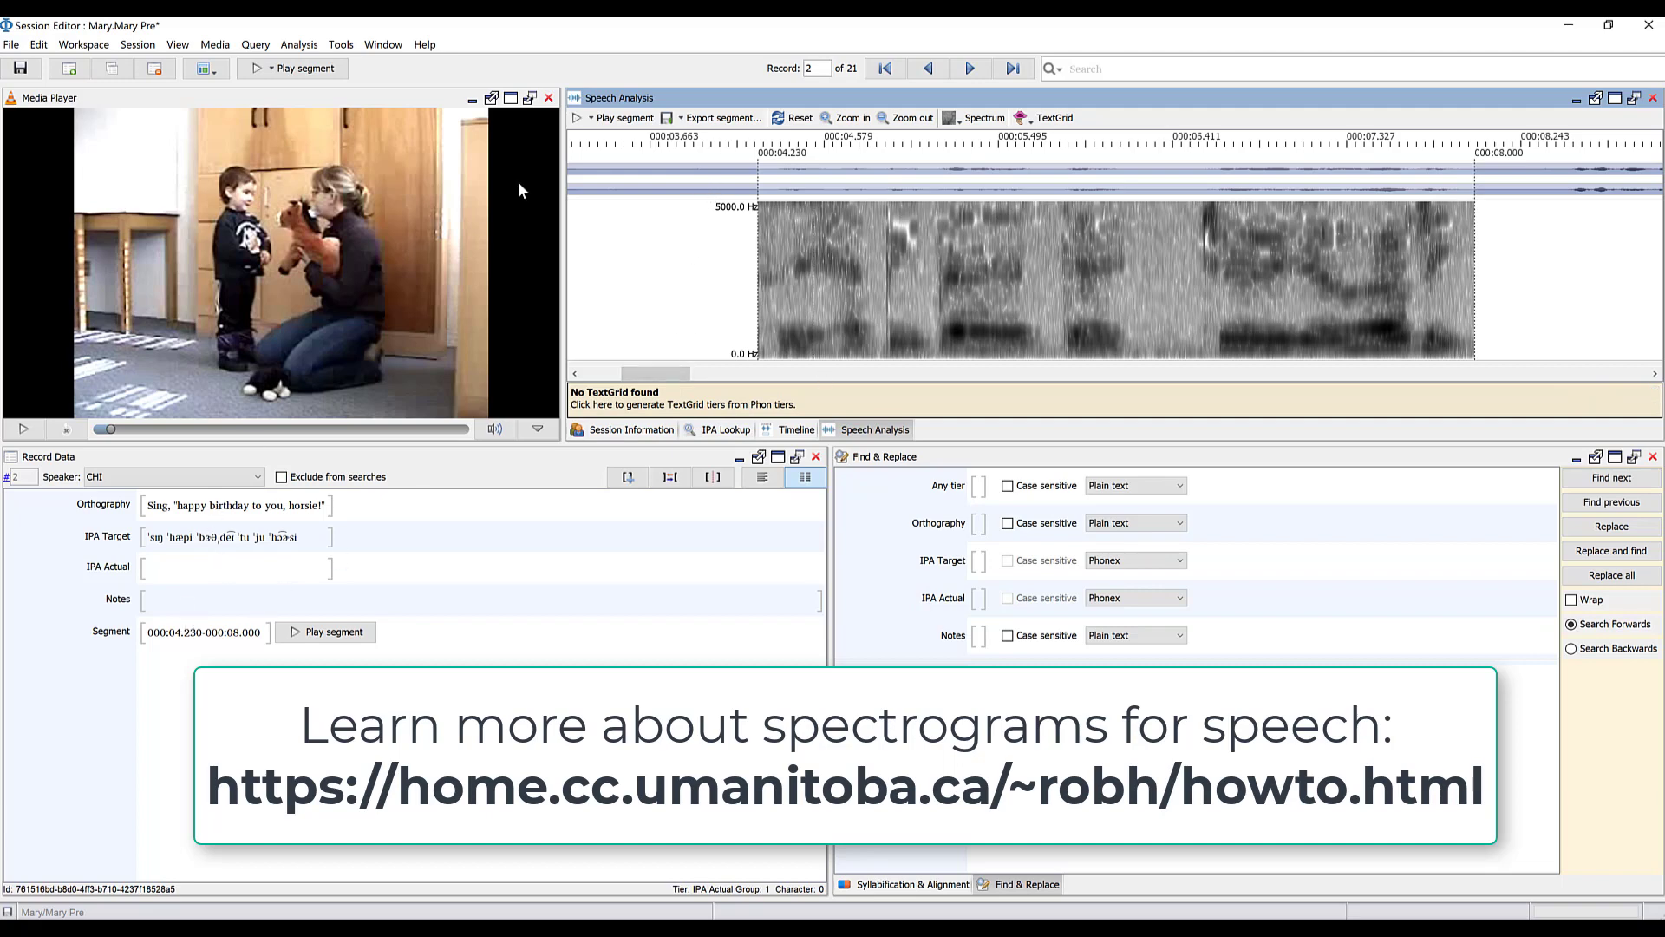
Step: Play record 2's full segment and the excerpt from about 5.797 to 6.727 seconds
{"action": "left_click", "coordinate": [577, 122]}
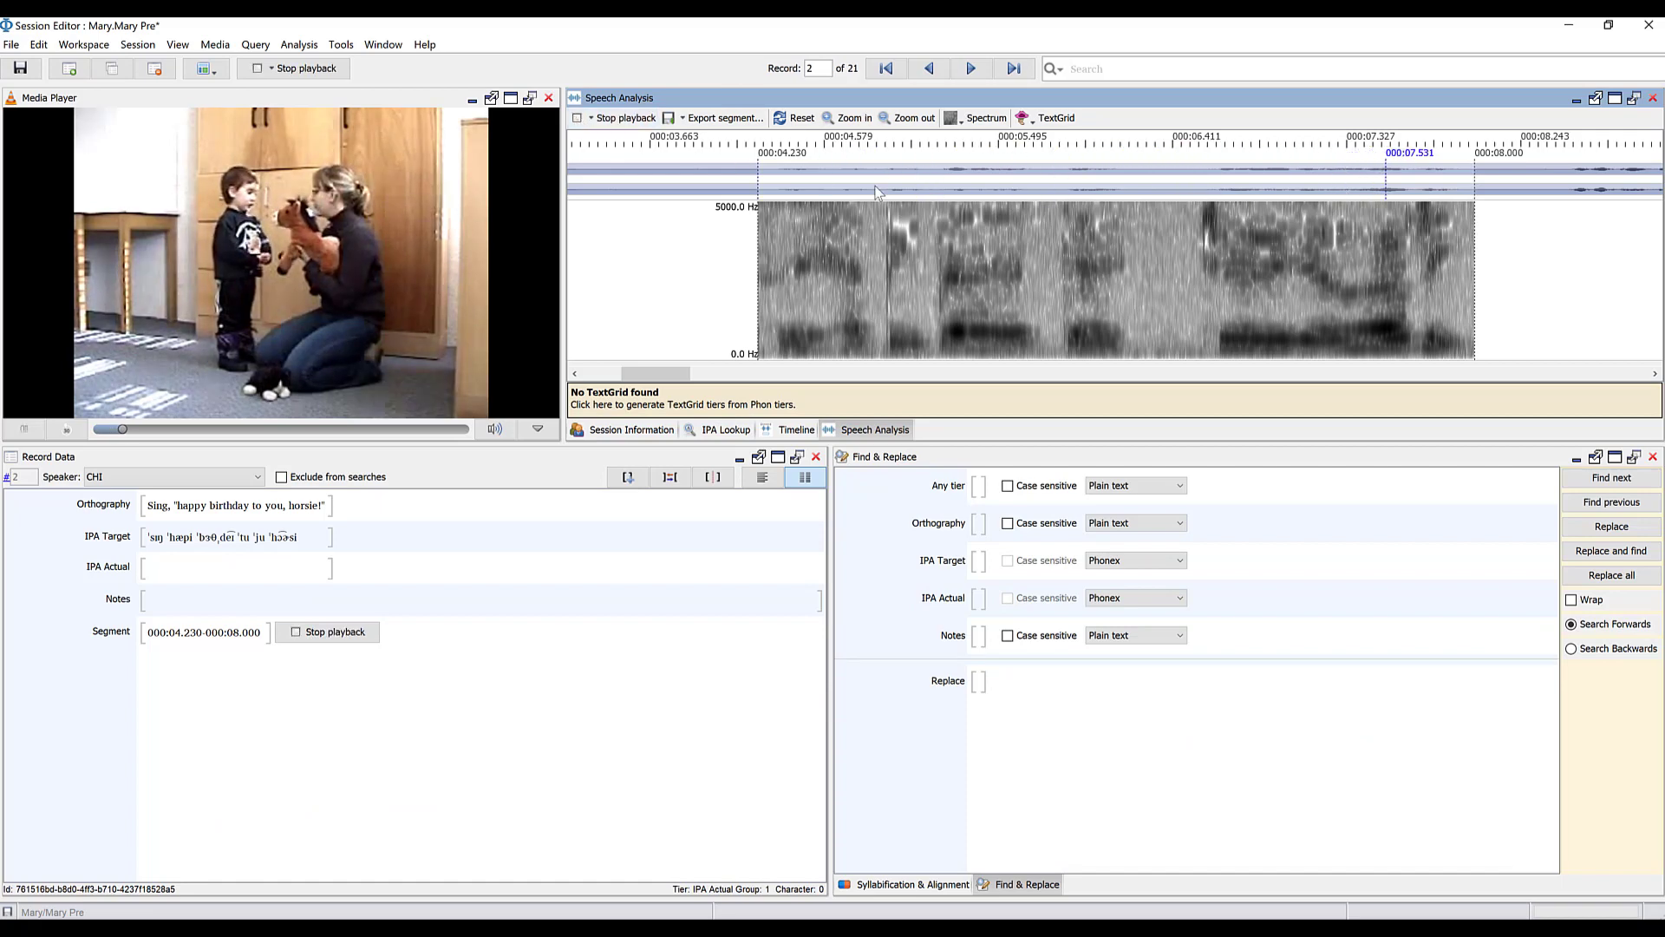
{"action": "left_click_drag", "start_coordinate": [935, 155], "coordinate": [985, 154]}
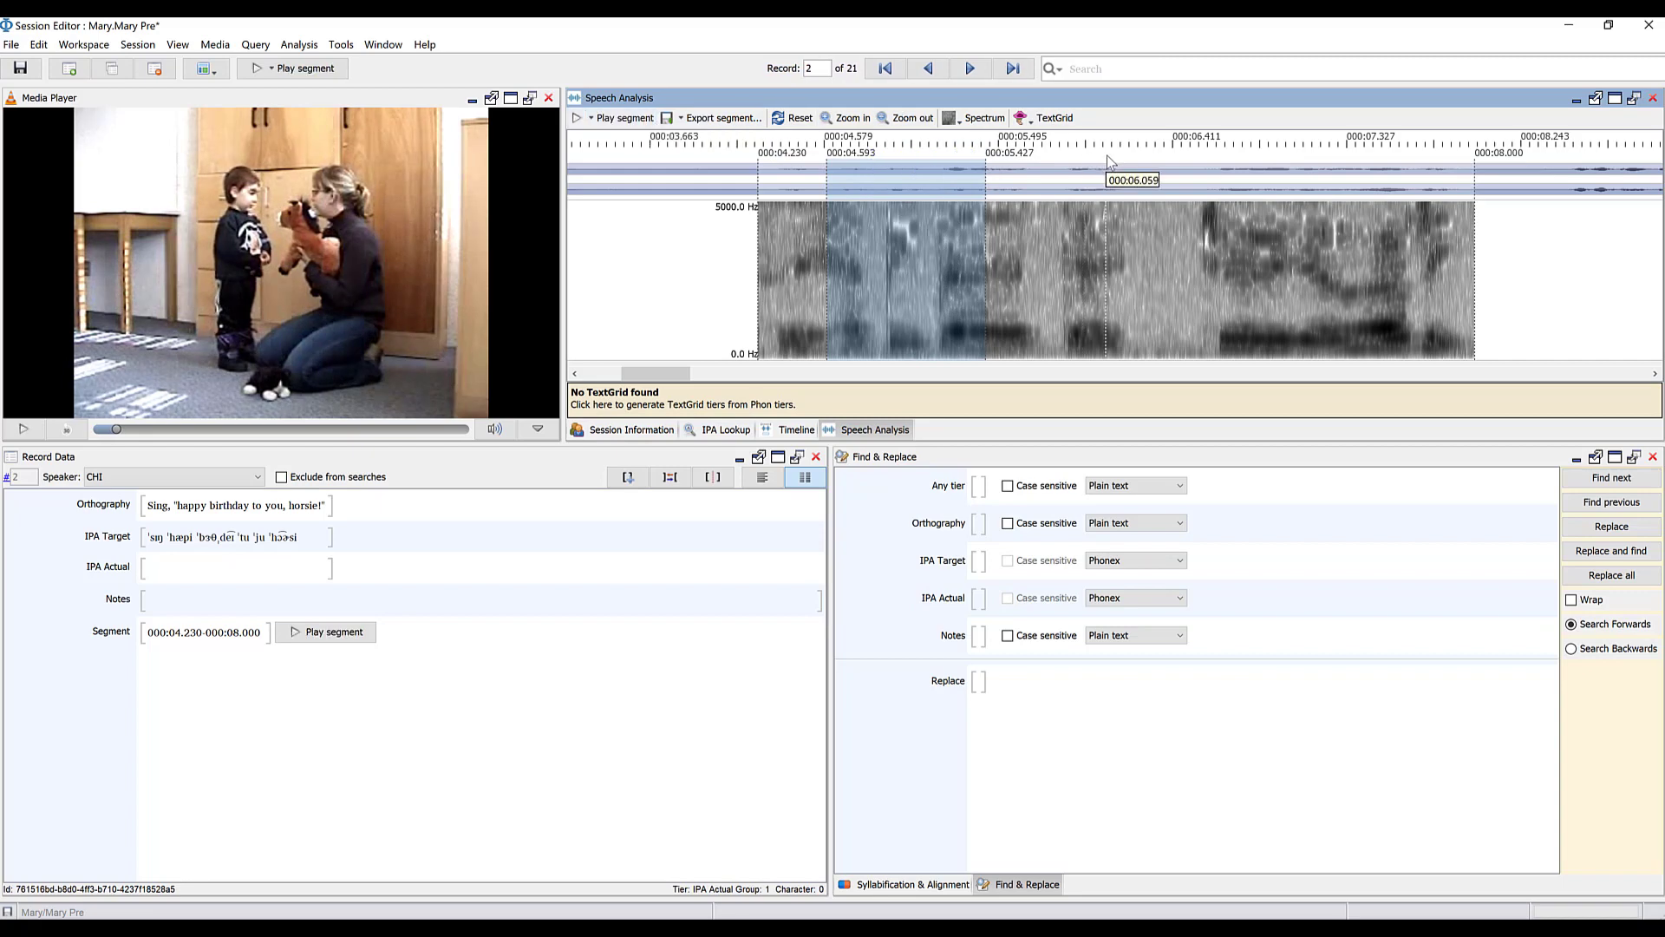
{"action": "left_click", "coordinate": [1056, 153]}
{"action": "left_click_drag", "start_coordinate": [1101, 152], "coordinate": [1232, 153]}
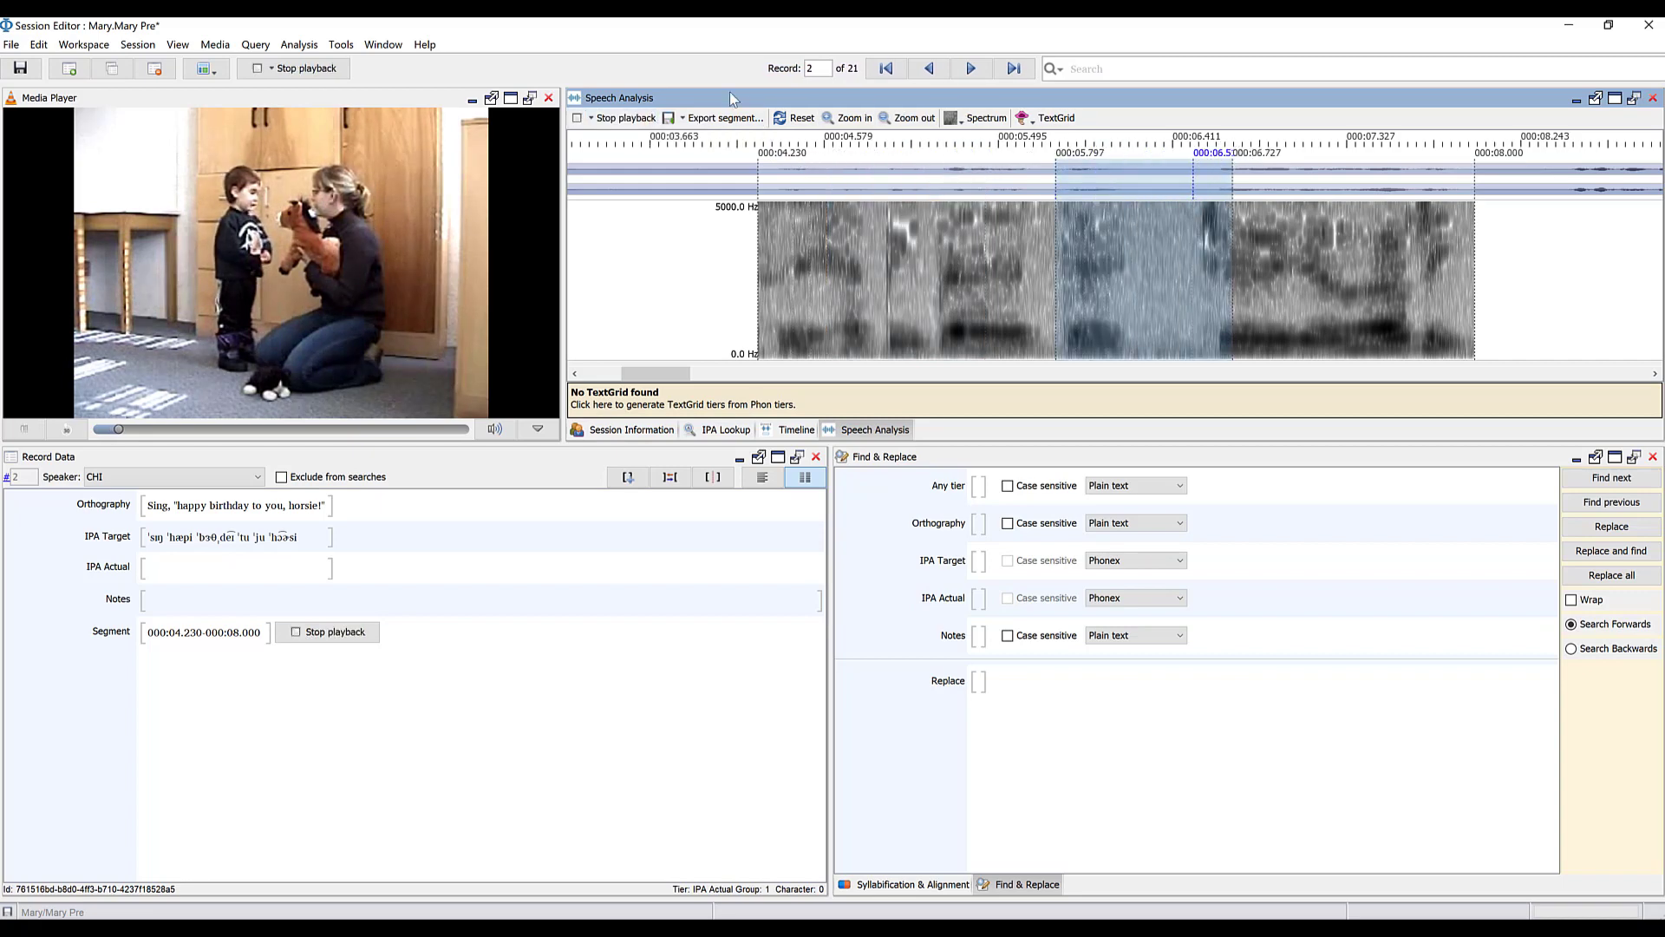
{"action": "left_click", "coordinate": [577, 120]}
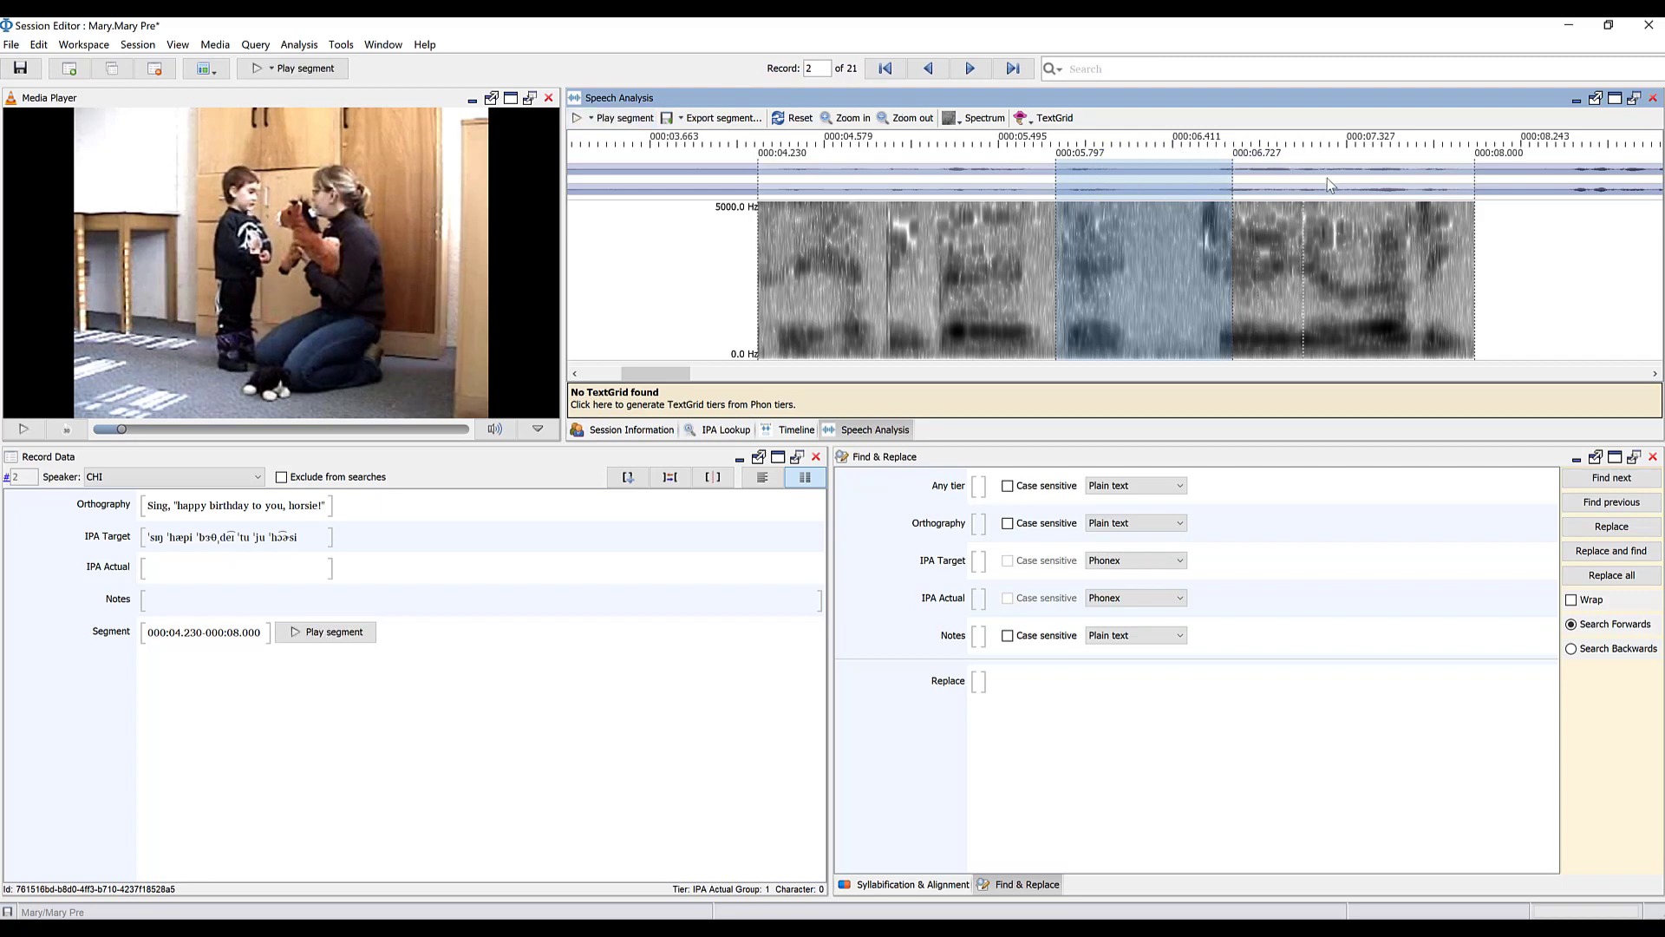
Step: Select other short excerpts near the segment's start, clear the selection and replay the segment
{"action": "left_click_drag", "start_coordinate": [935, 152], "coordinate": [1051, 153]}
{"action": "left_click_drag", "start_coordinate": [872, 153], "coordinate": [932, 152]}
{"action": "left_click", "coordinate": [818, 208]}
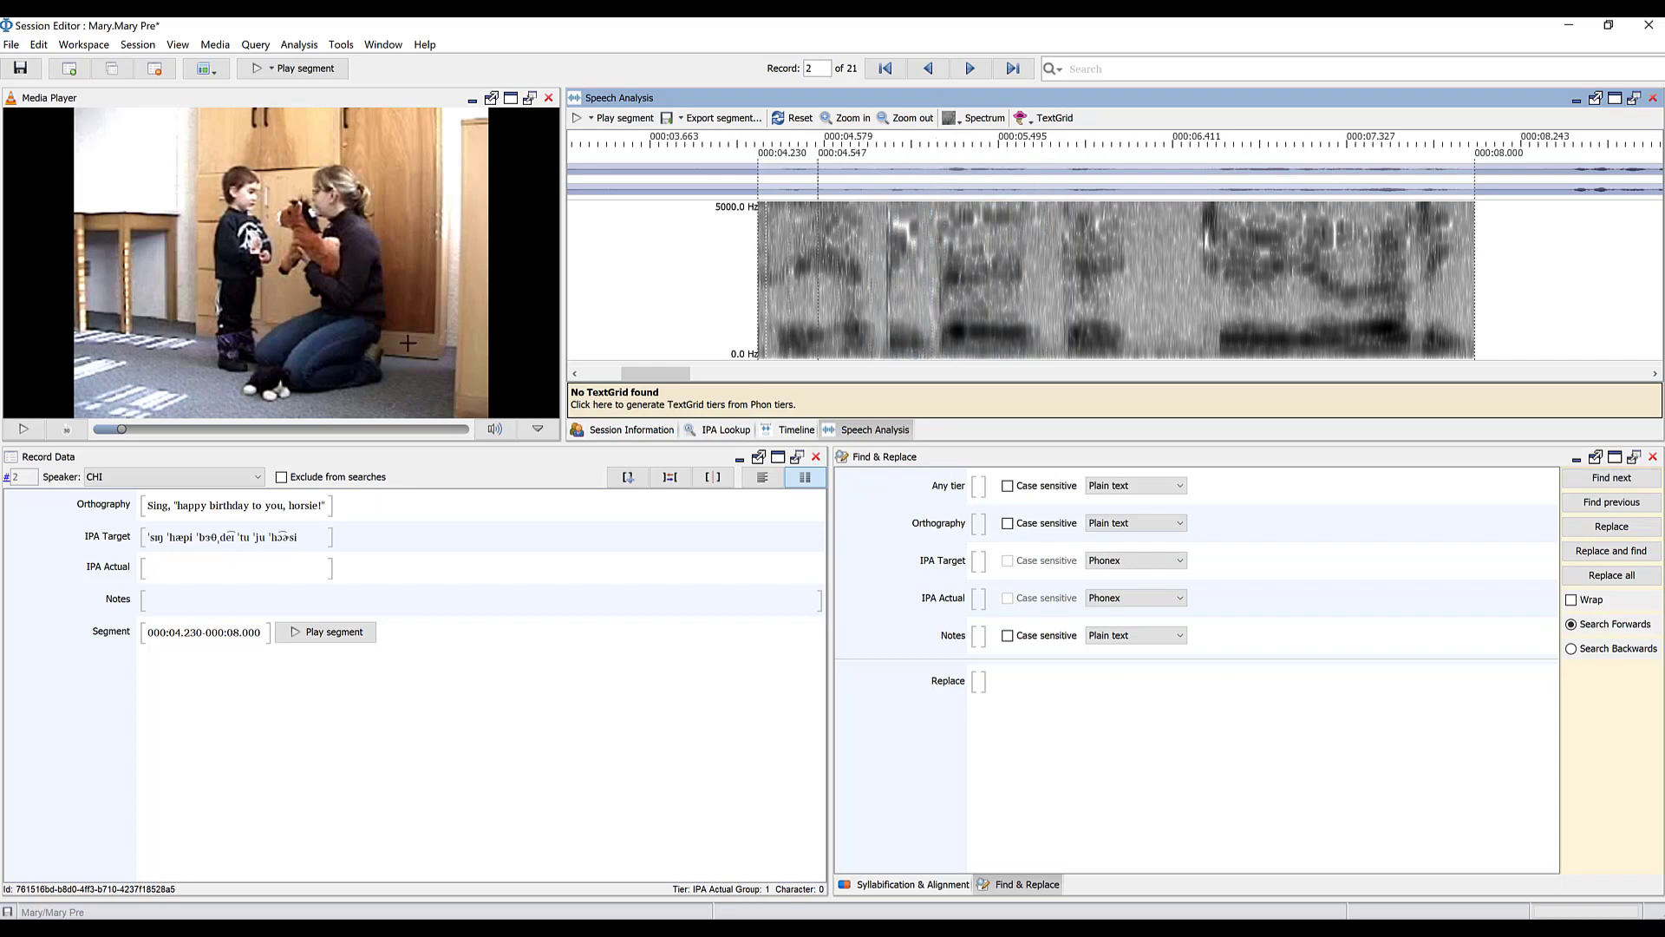
{"action": "left_click", "coordinate": [576, 119]}
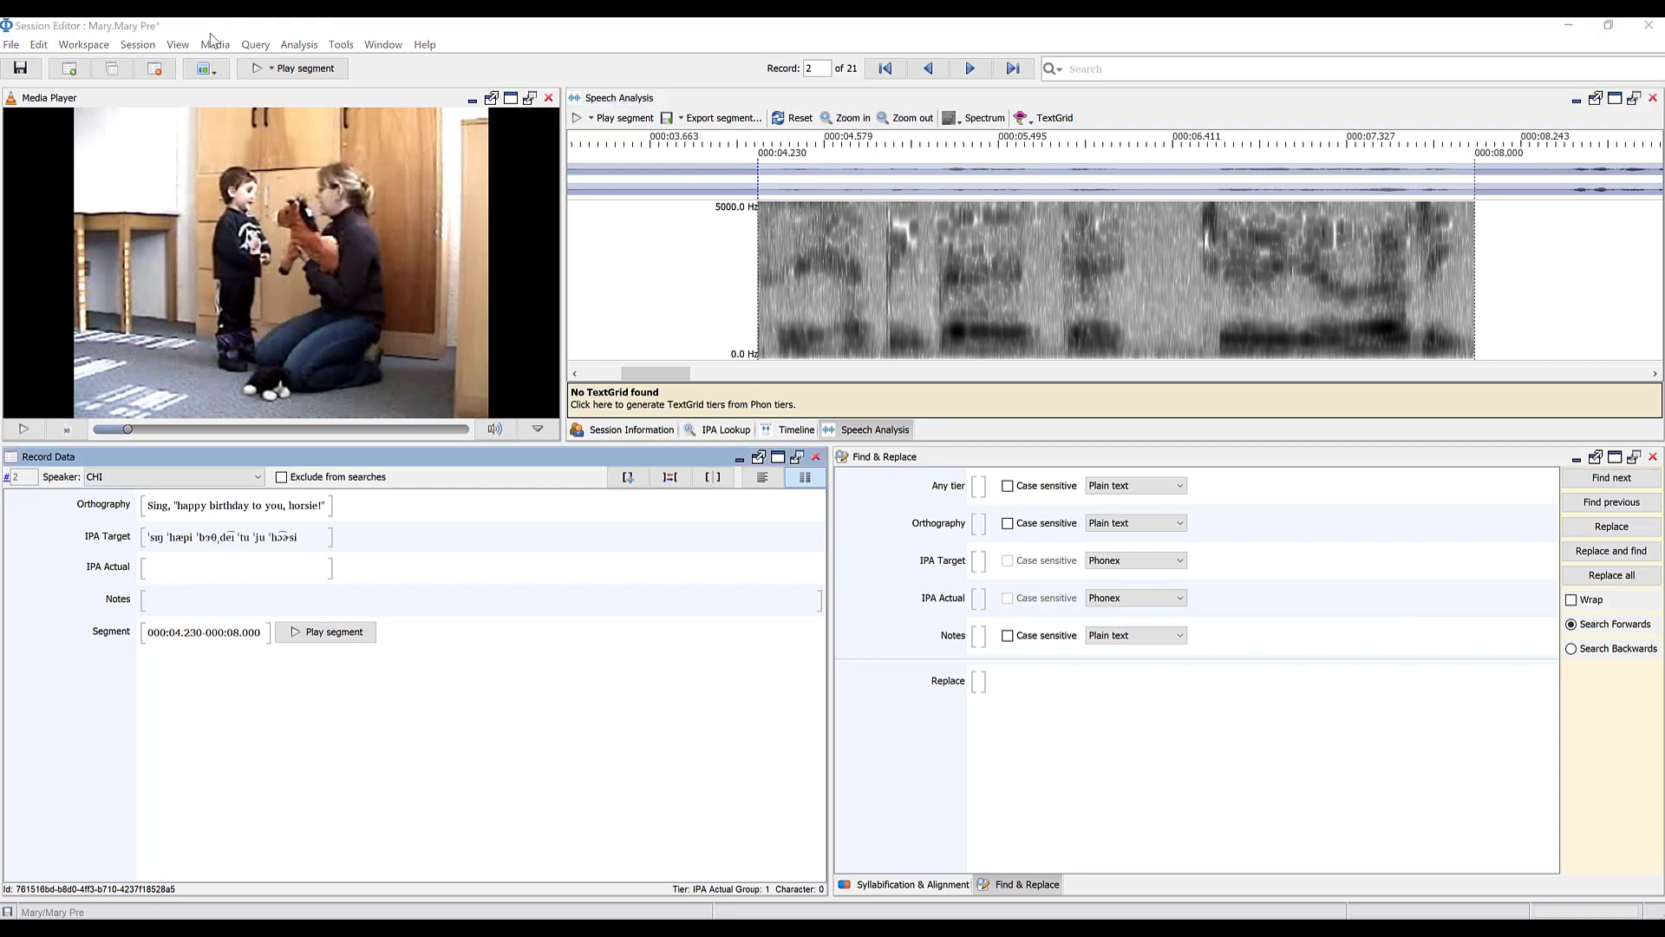
Step: Open the IPA Map and move its window closer to the middle of the session editor
{"action": "left_click", "coordinate": [342, 45]}
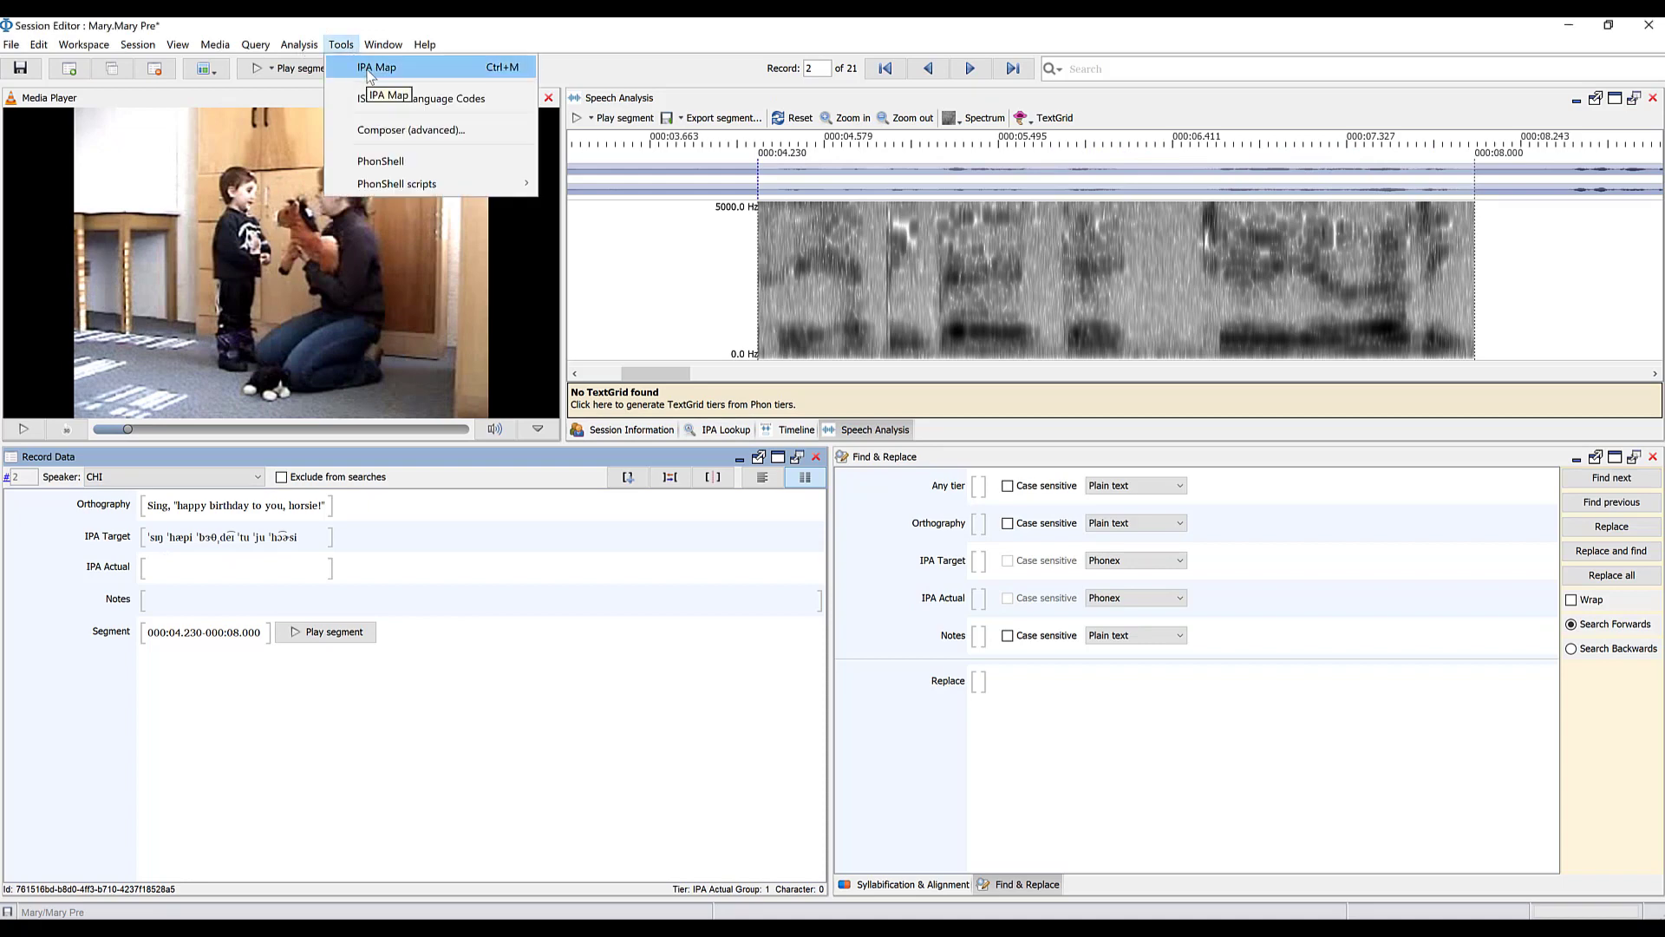
{"action": "left_click", "coordinate": [431, 65]}
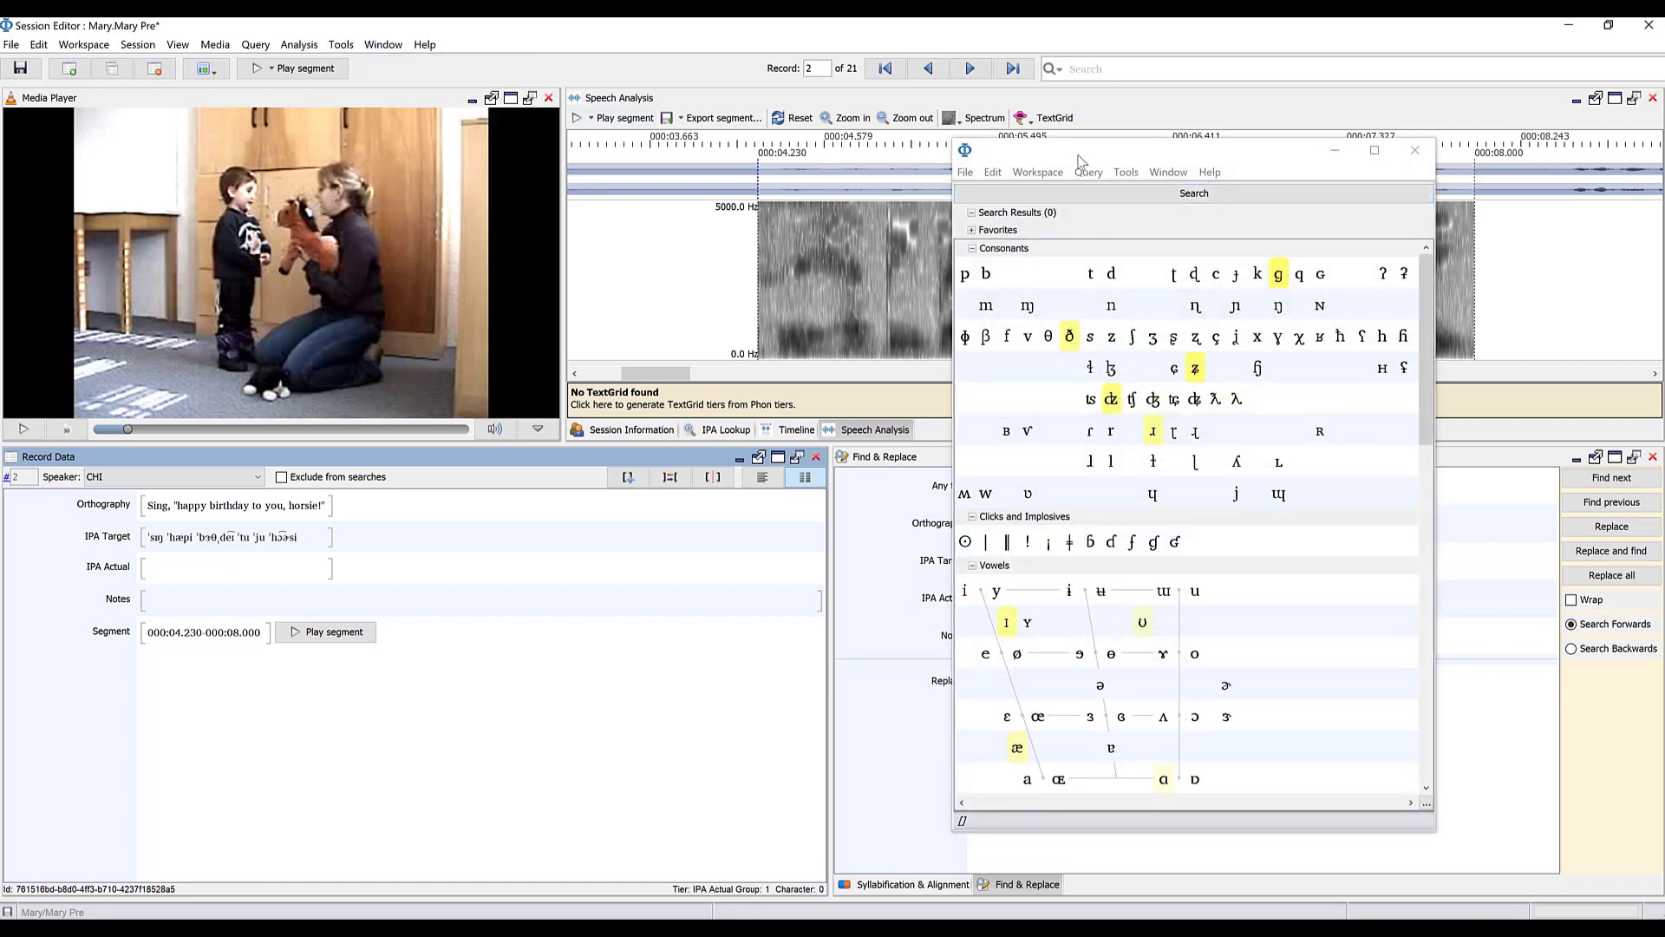
{"action": "left_click_drag", "start_coordinate": [1085, 158], "coordinate": [893, 158]}
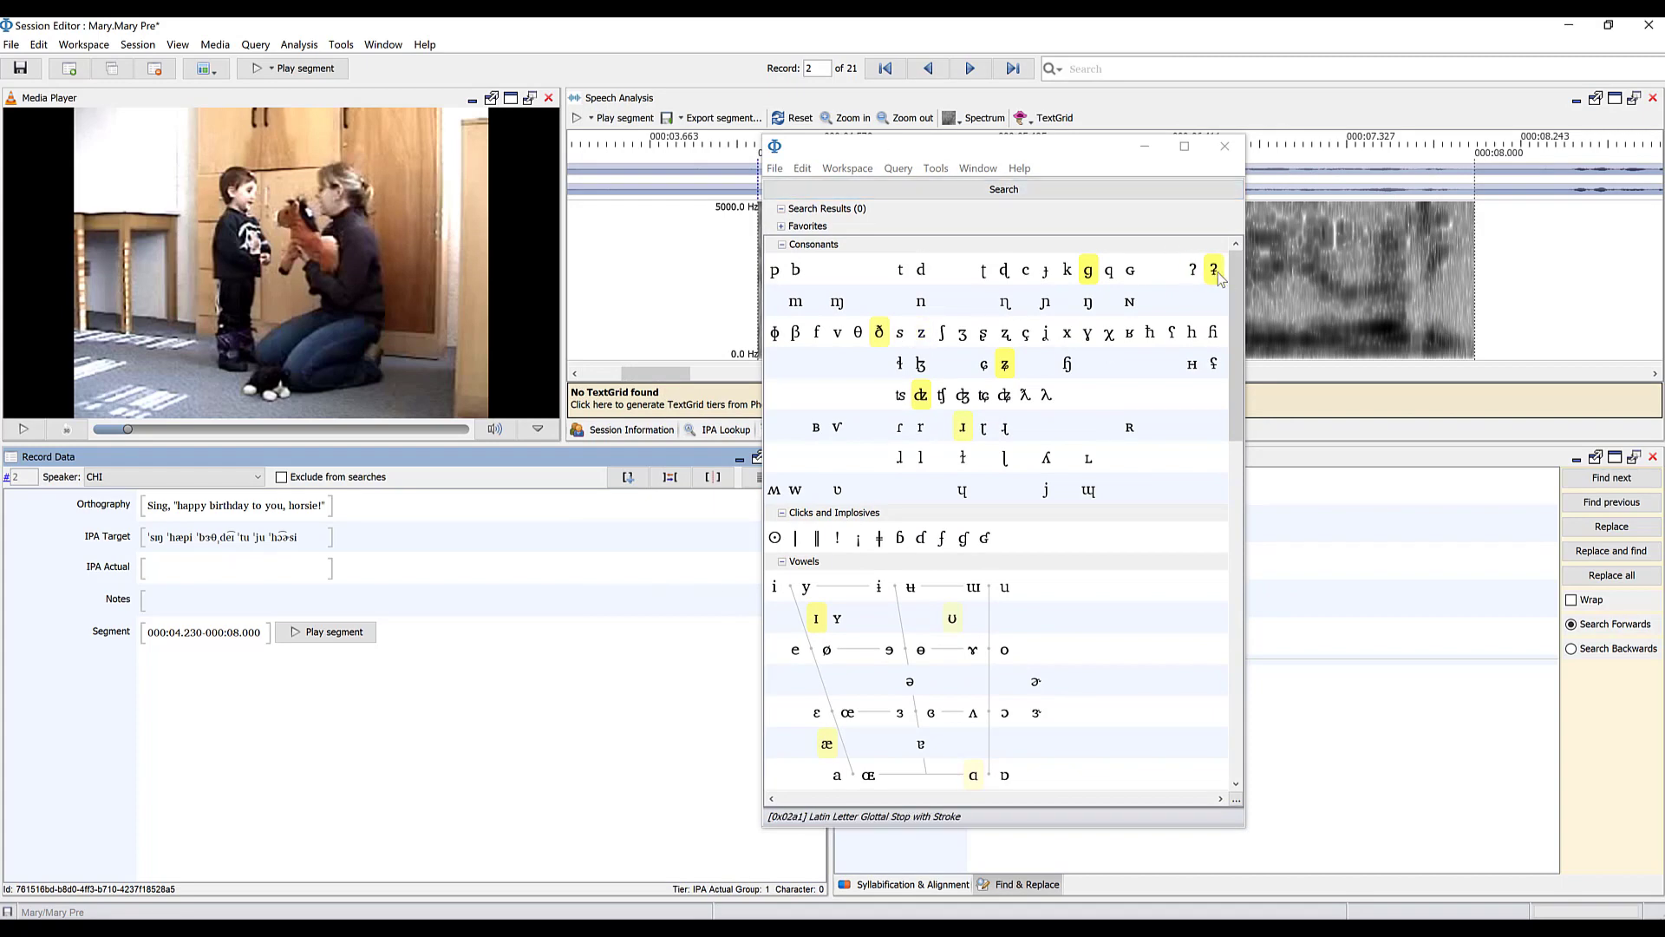
Step: Examine the IPA Map's symbol groups, from consonants and vowels through diacritics, tones, ExtIPA and other symbols
{"action": "left_click_drag", "start_coordinate": [1229, 286], "coordinate": [1231, 328]}
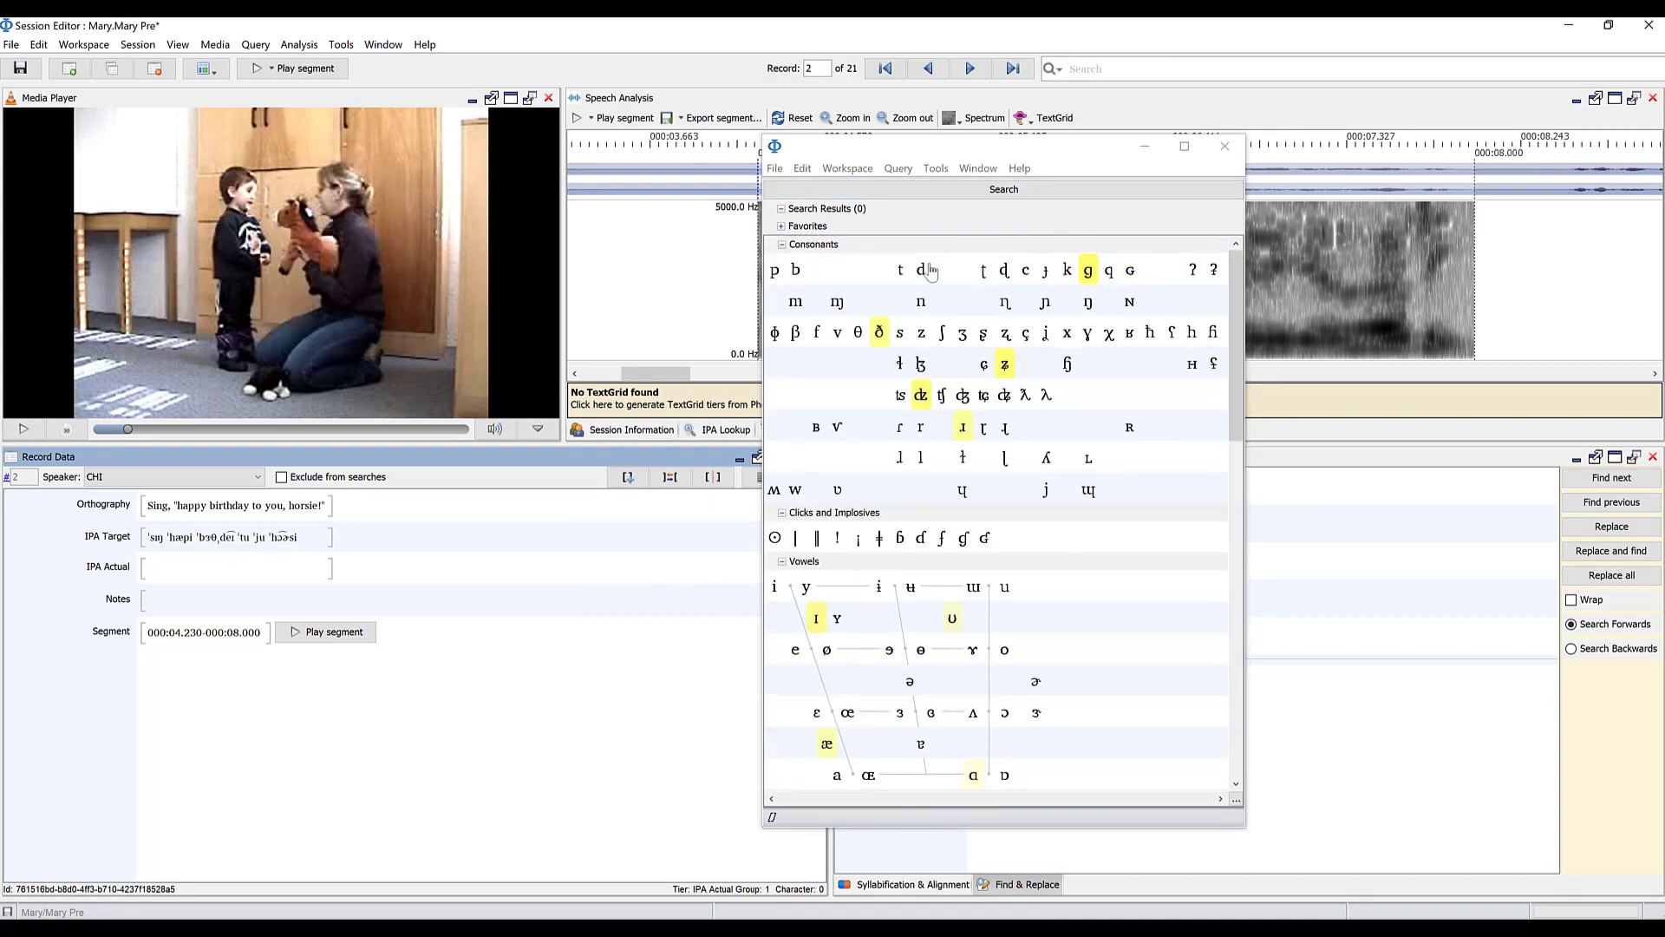
{"action": "scroll", "coordinate": [994, 515], "scroll_direction": "down", "scroll_amount": 5}
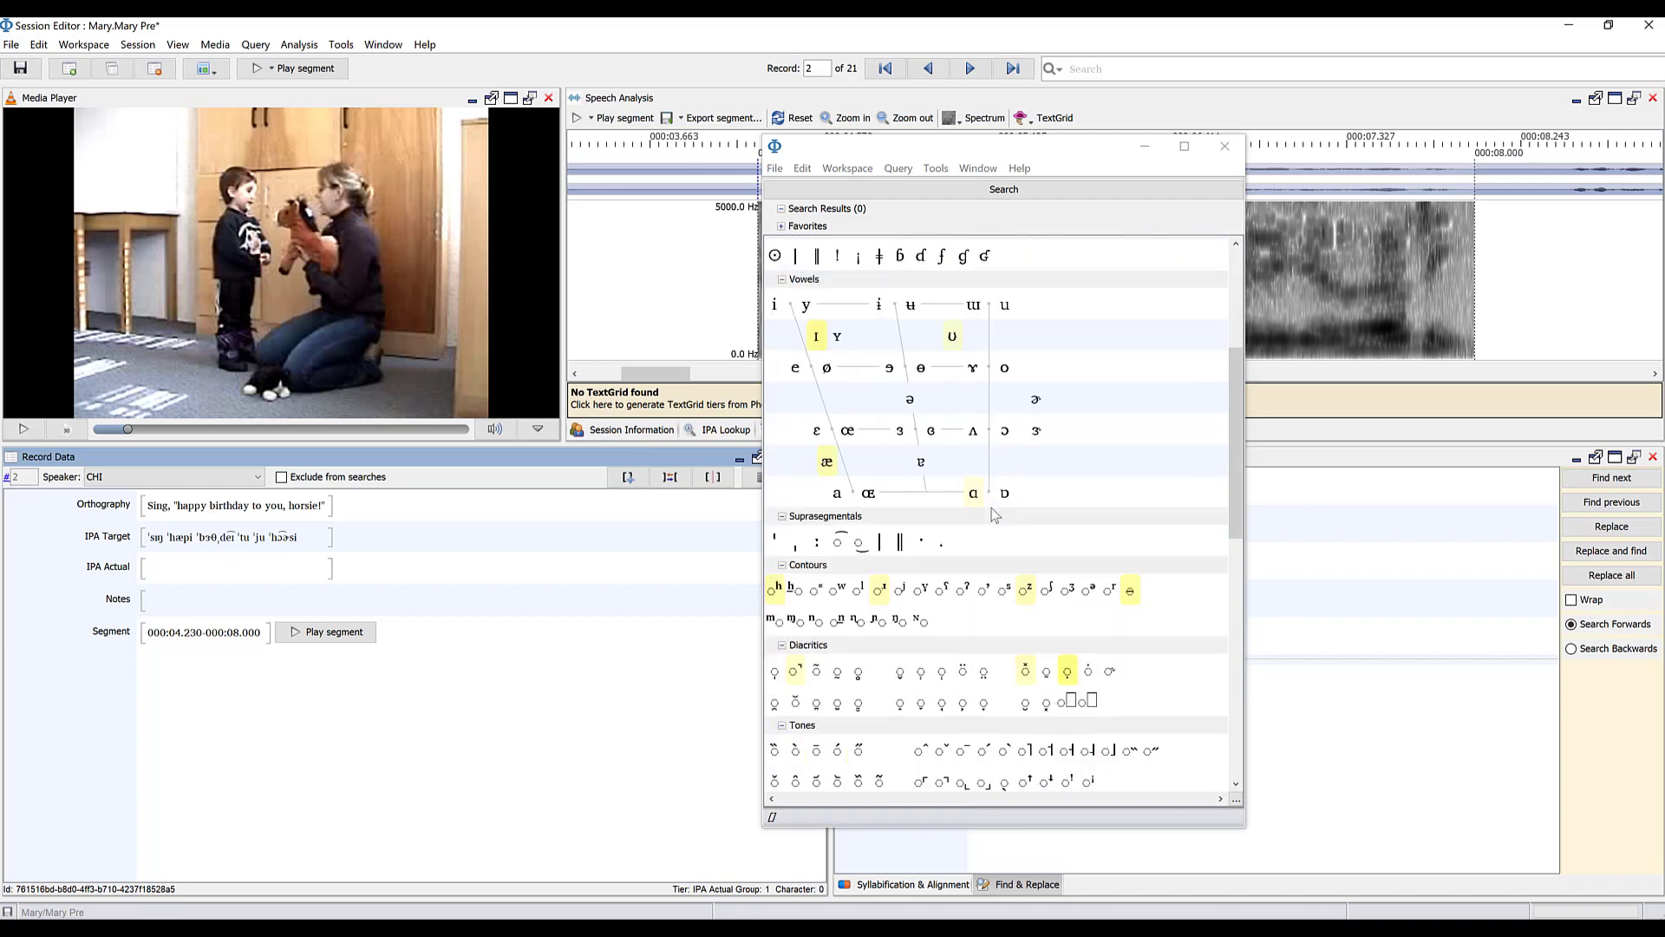
{"action": "scroll", "coordinate": [921, 620], "scroll_direction": "down", "scroll_amount": 9}
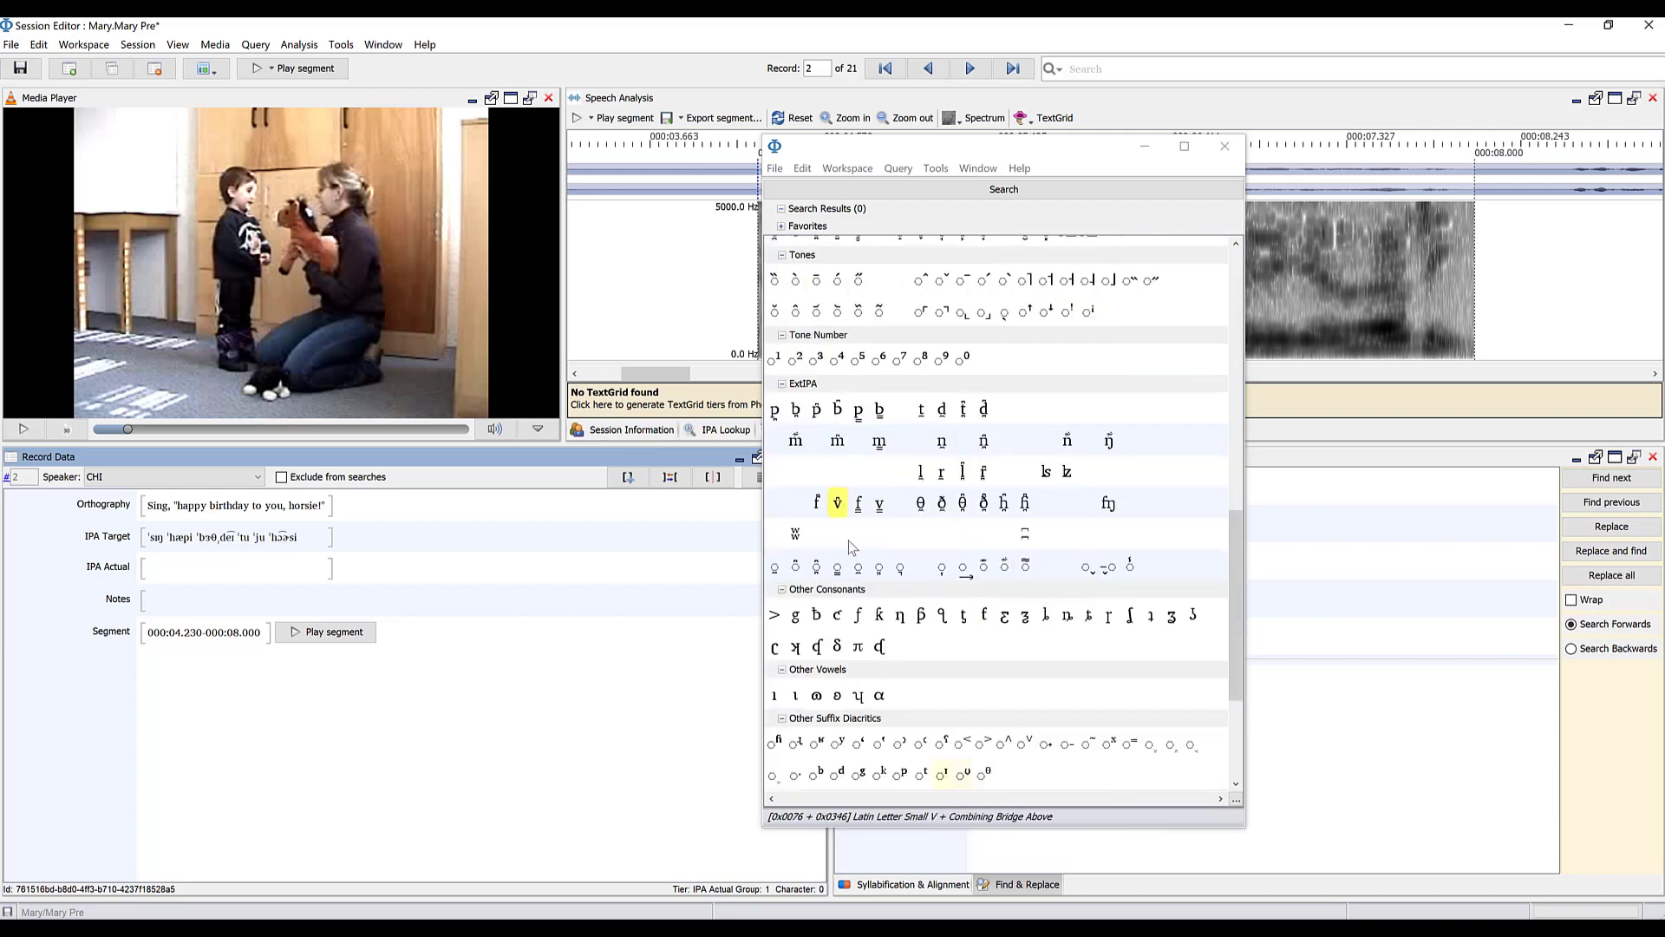
{"action": "scroll", "coordinate": [971, 522], "scroll_direction": "down", "scroll_amount": 4}
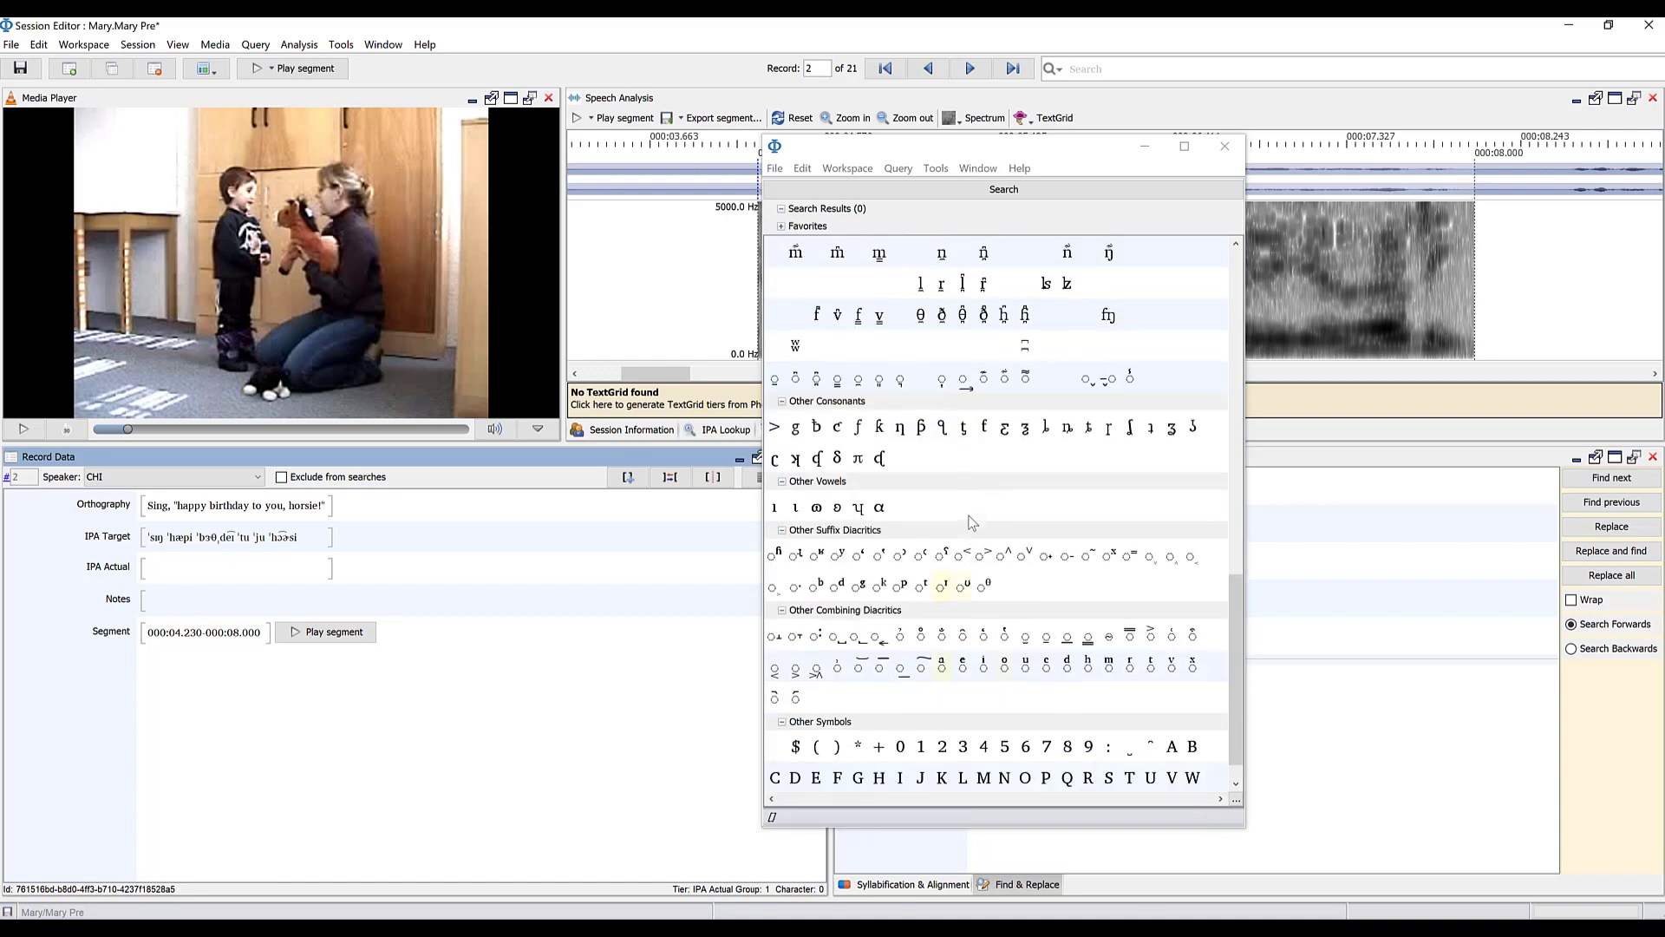
{"action": "scroll", "coordinate": [972, 522], "scroll_direction": "down", "scroll_amount": 1}
{"action": "scroll", "coordinate": [971, 525], "scroll_direction": "up", "scroll_amount": 14}
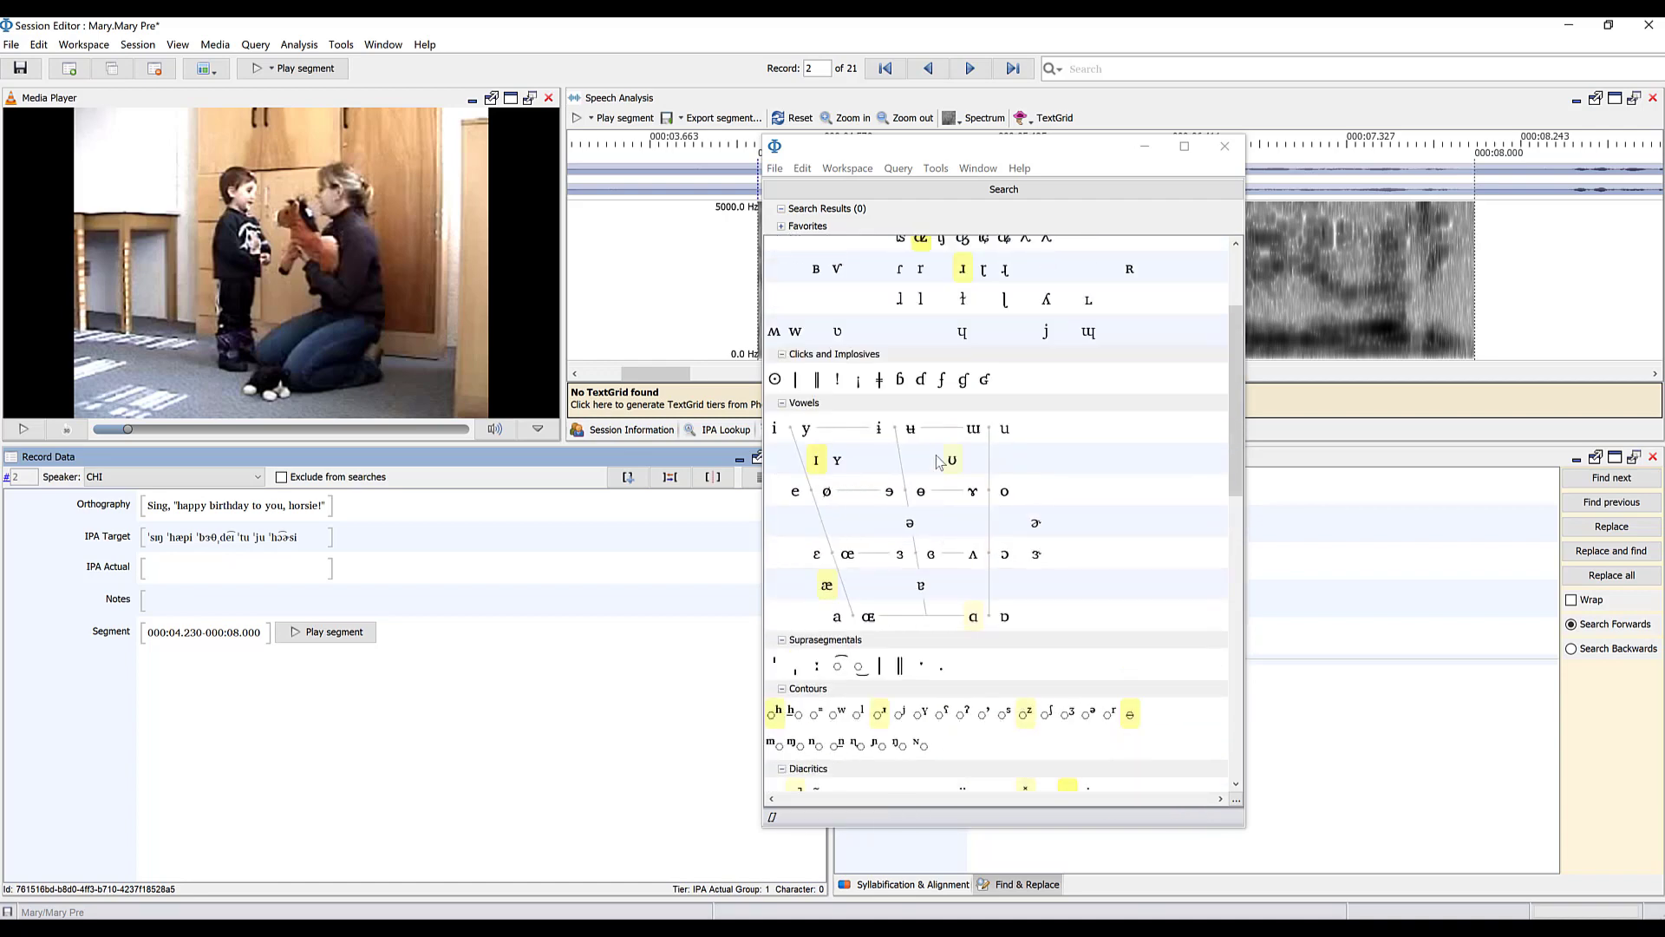
{"action": "scroll", "coordinate": [939, 461], "scroll_direction": "up", "scroll_amount": 3}
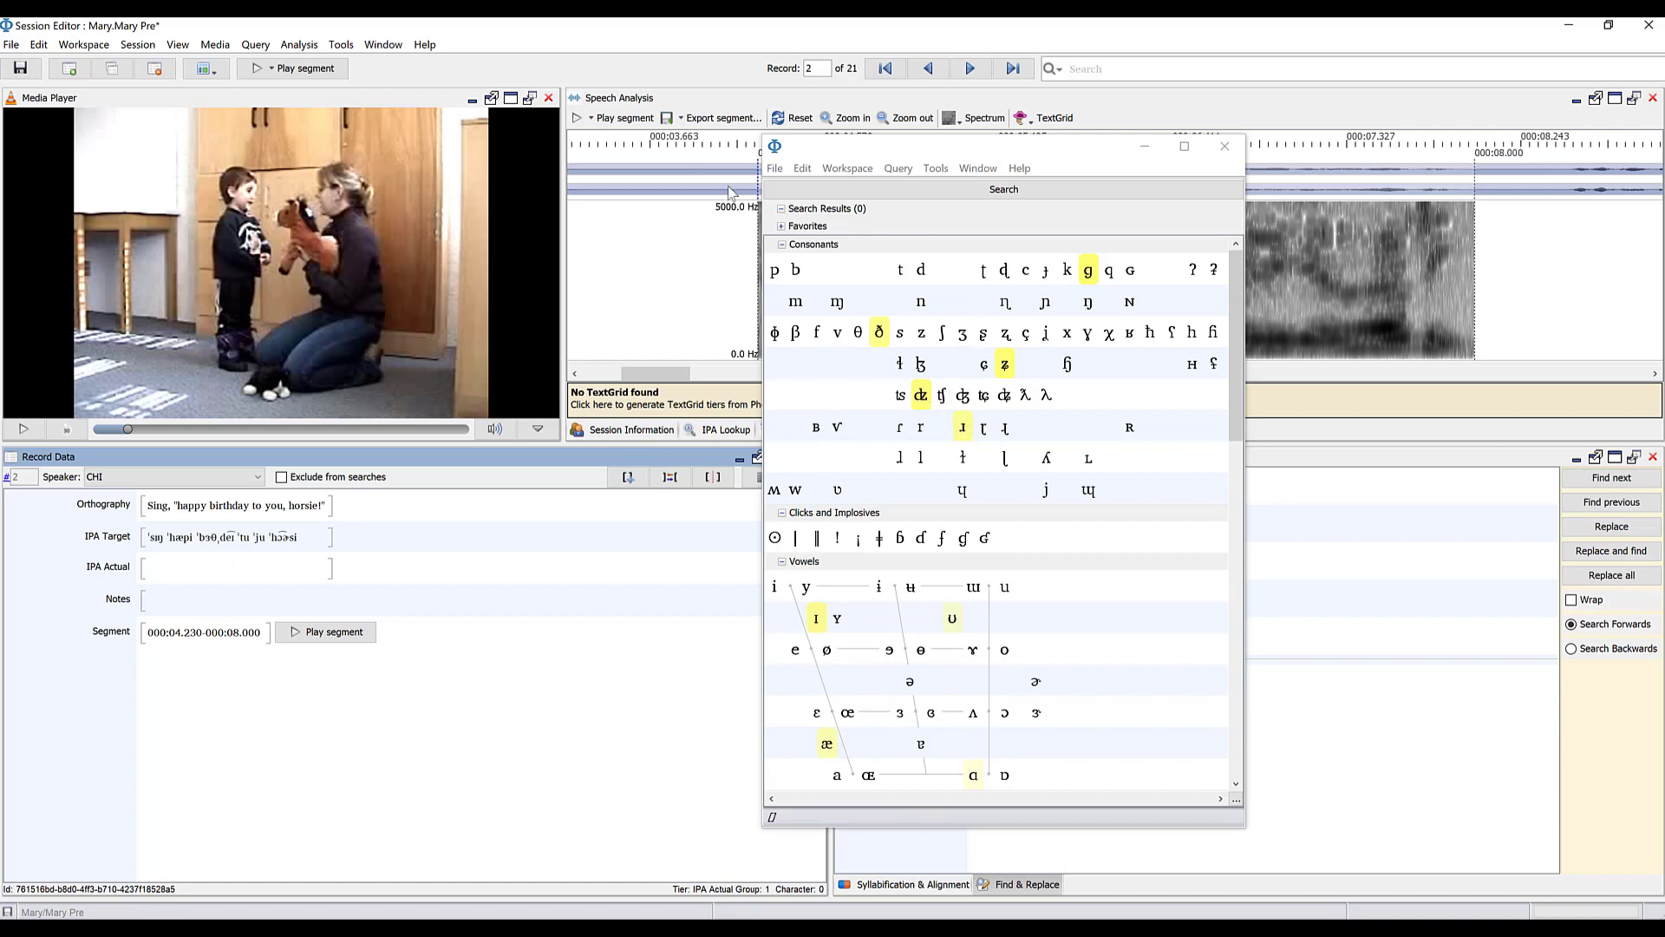
Step: Add θ, ð and the superscript ʰ contour to the IPA Map favorites
{"action": "right_click", "coordinate": [925, 272]}
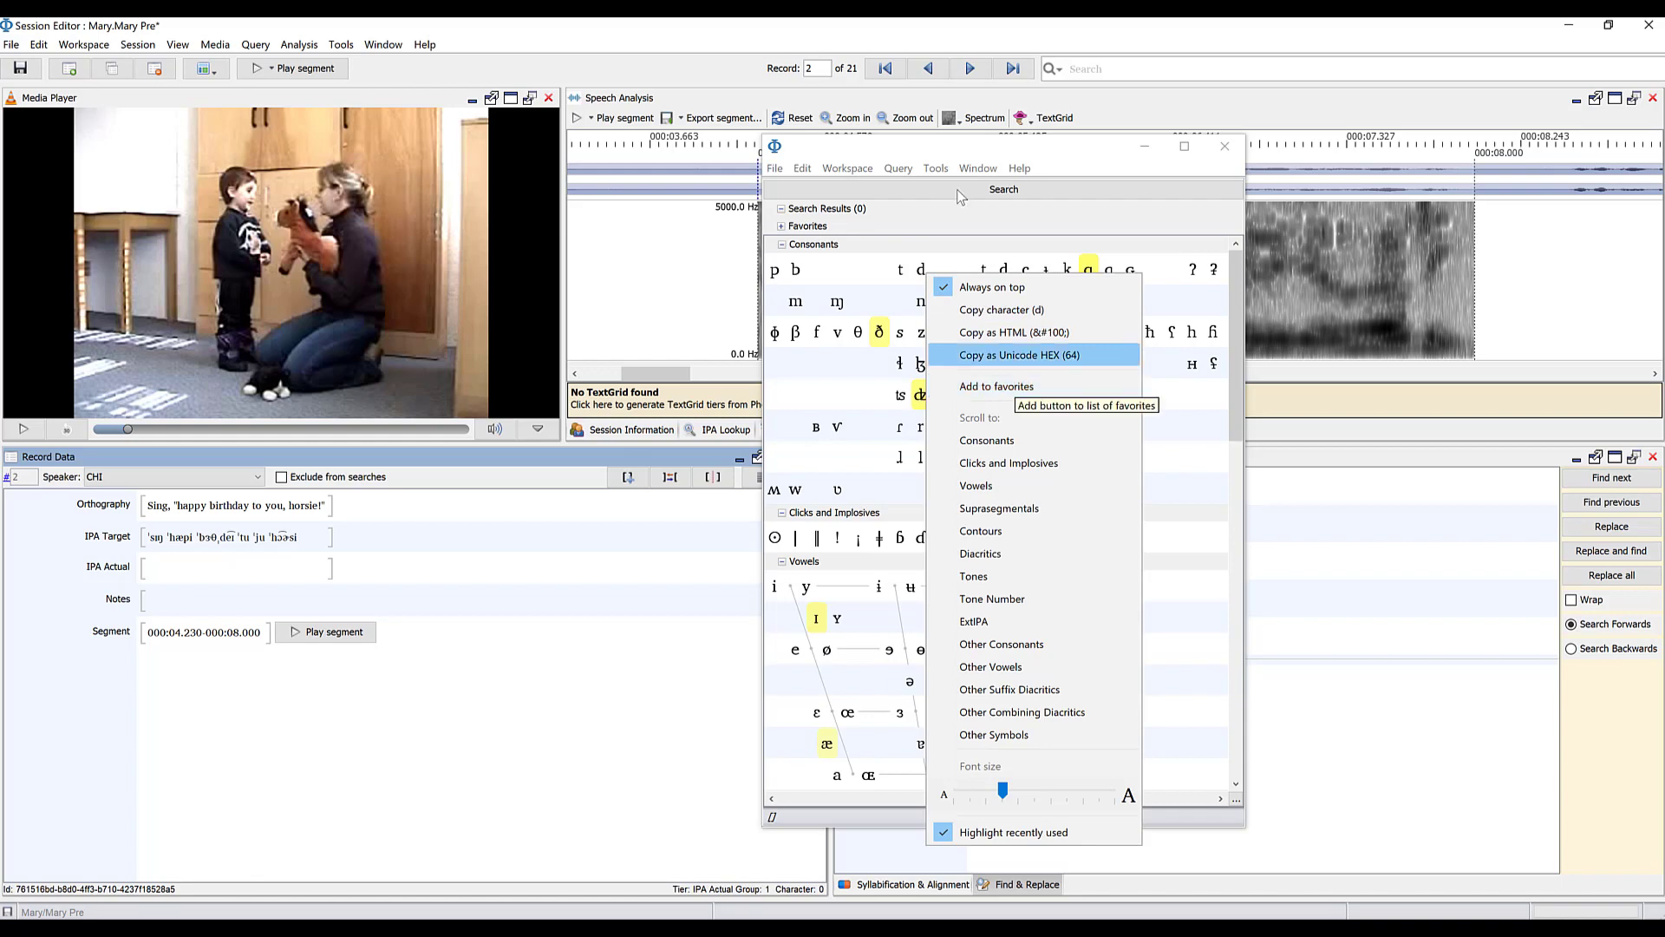
{"action": "left_click", "coordinate": [961, 222]}
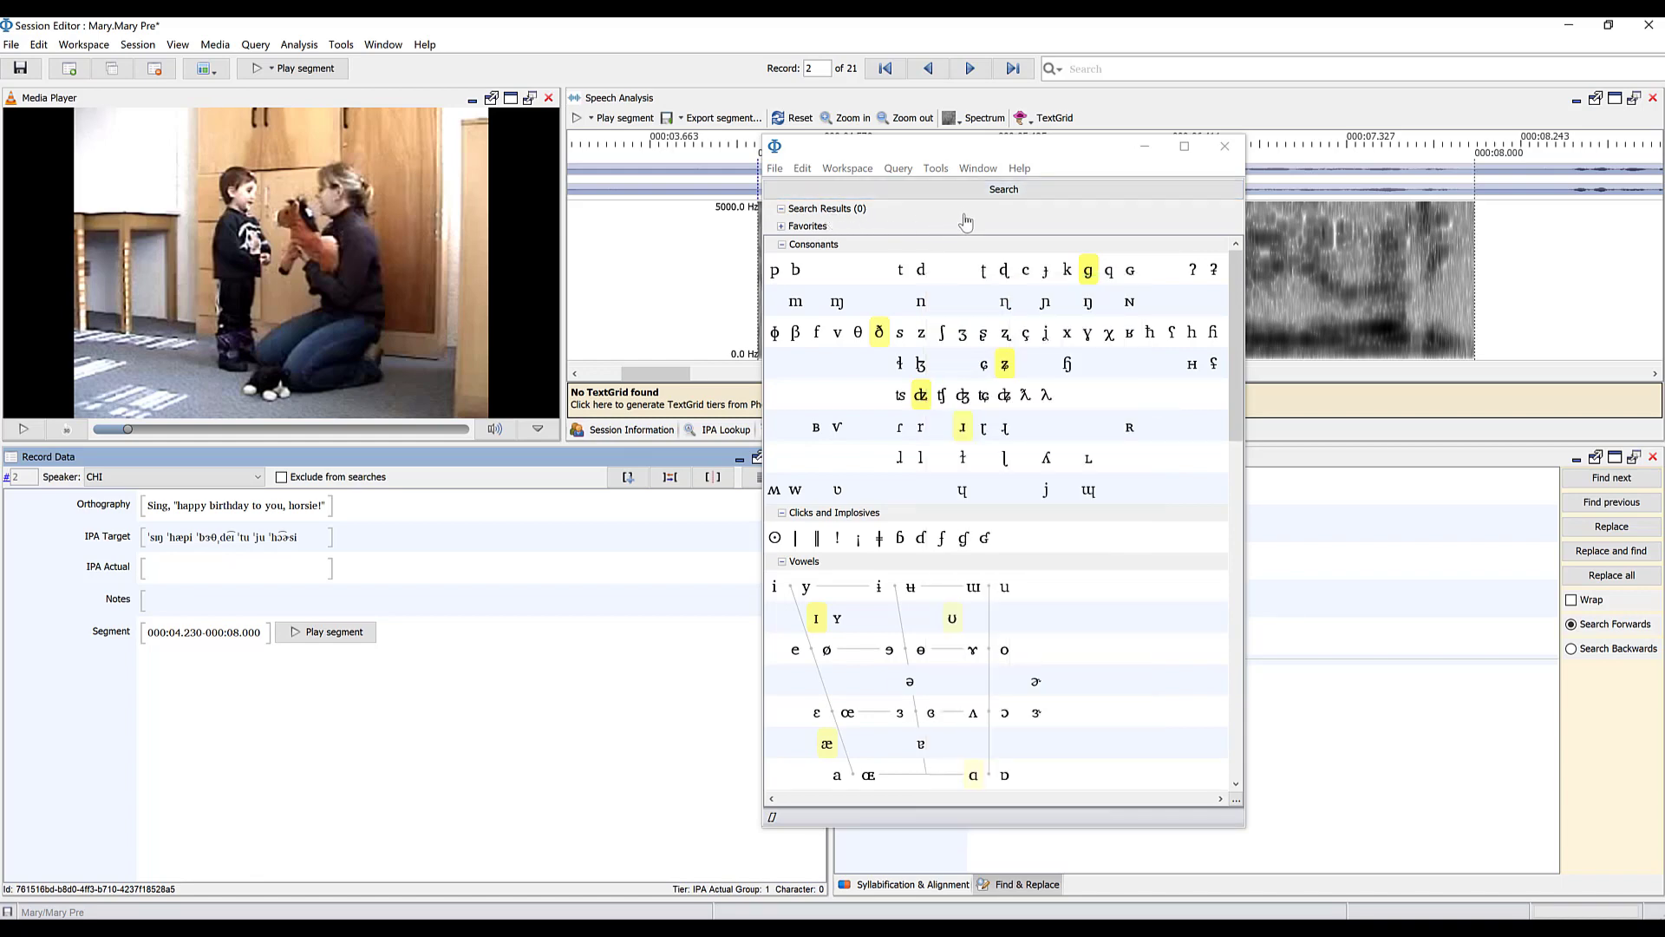
{"action": "right_click", "coordinate": [859, 339]}
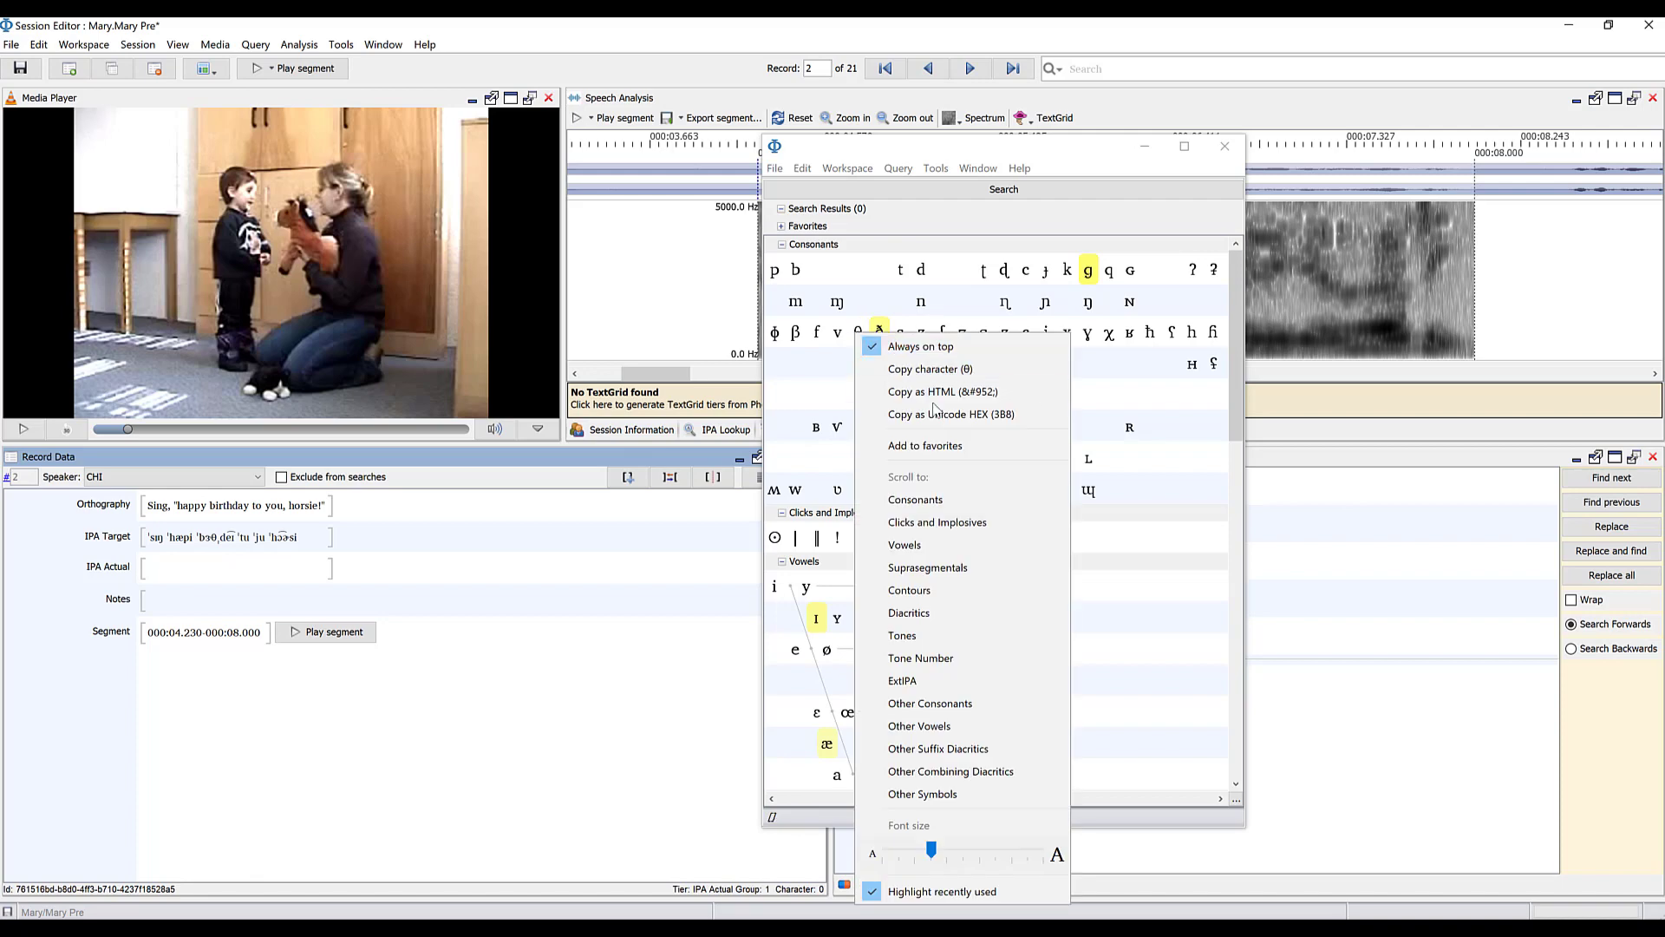
{"action": "left_click", "coordinate": [925, 445]}
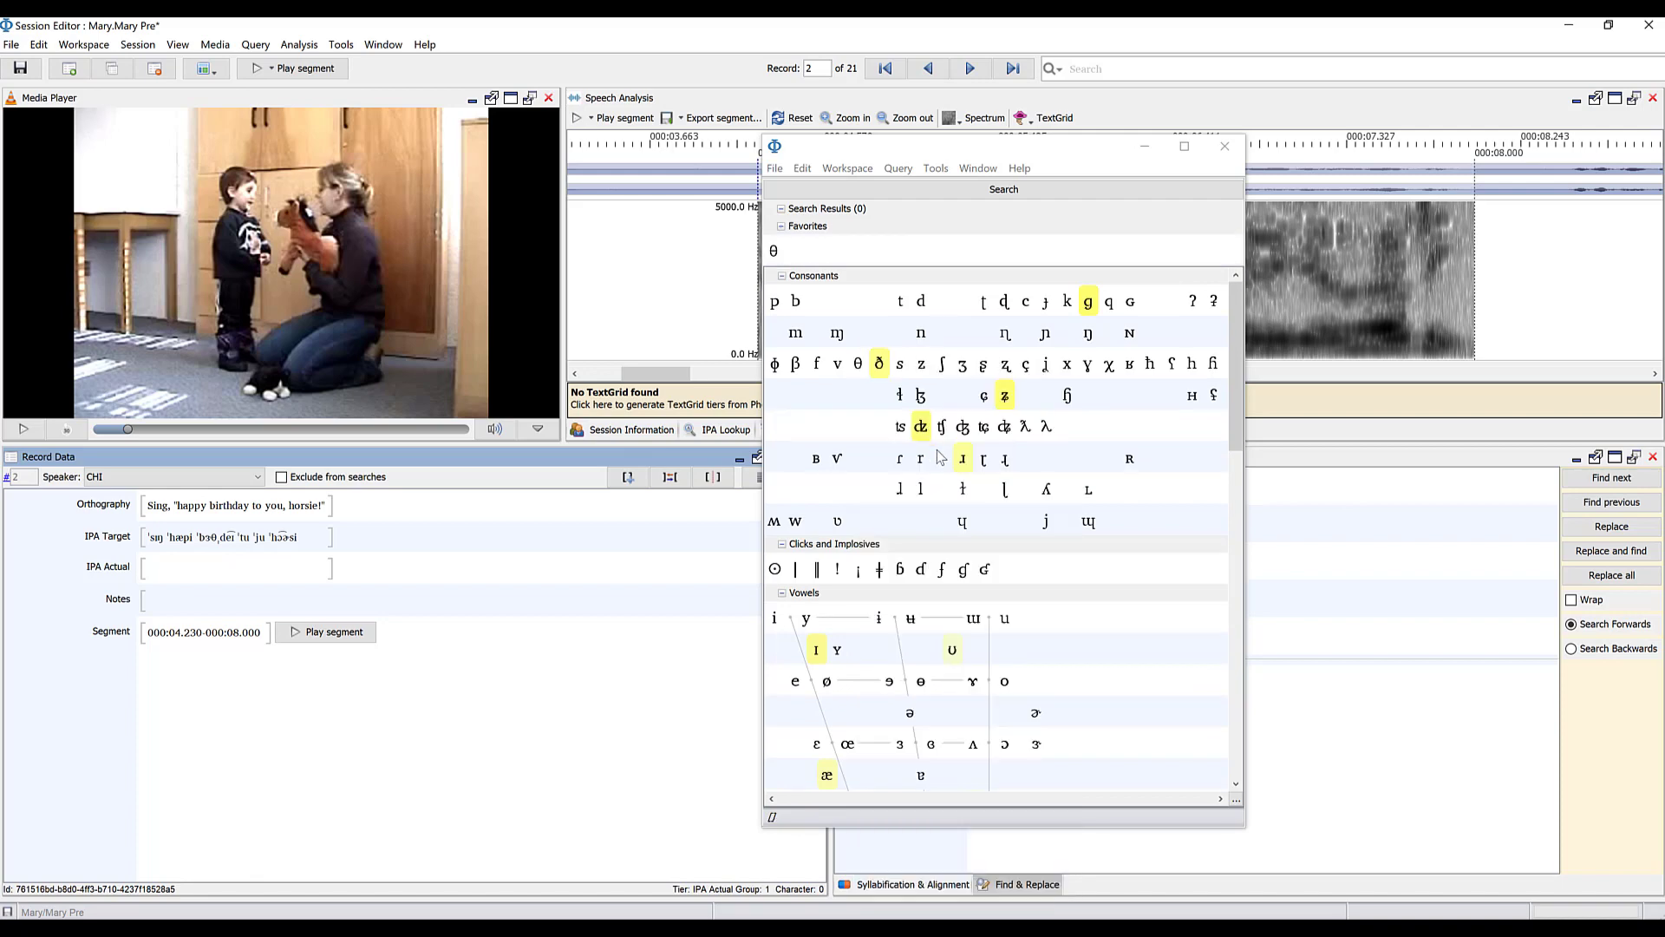
{"action": "right_click", "coordinate": [881, 368]}
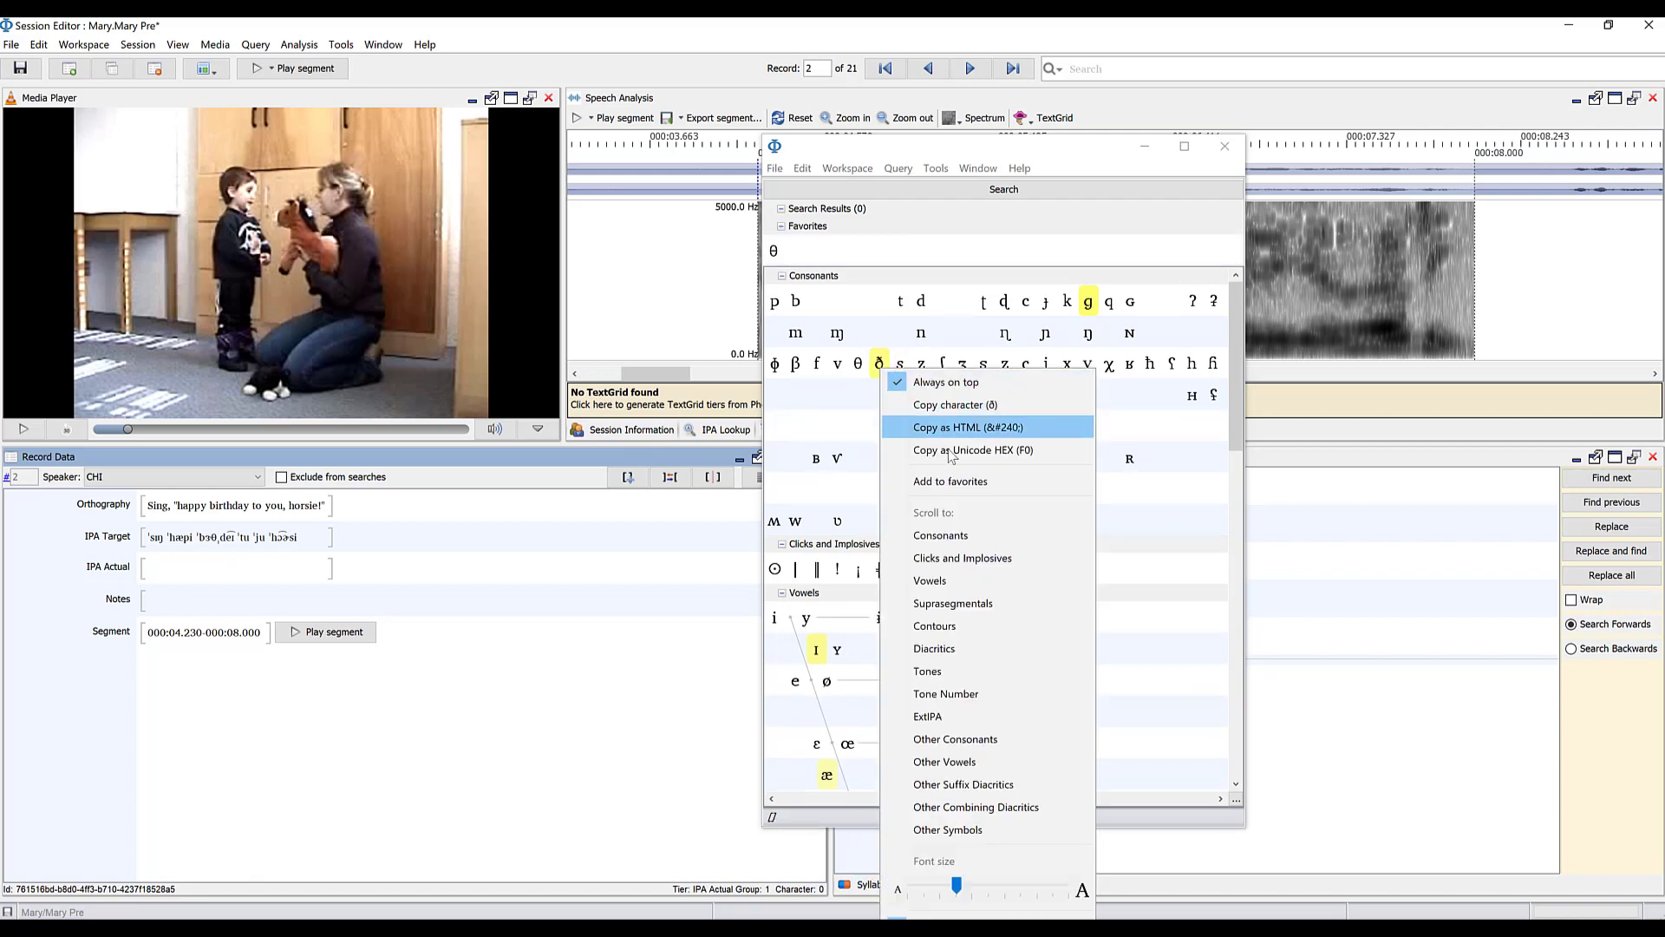
{"action": "left_click", "coordinate": [960, 479]}
{"action": "scroll", "coordinate": [917, 627], "scroll_direction": "down", "scroll_amount": 5}
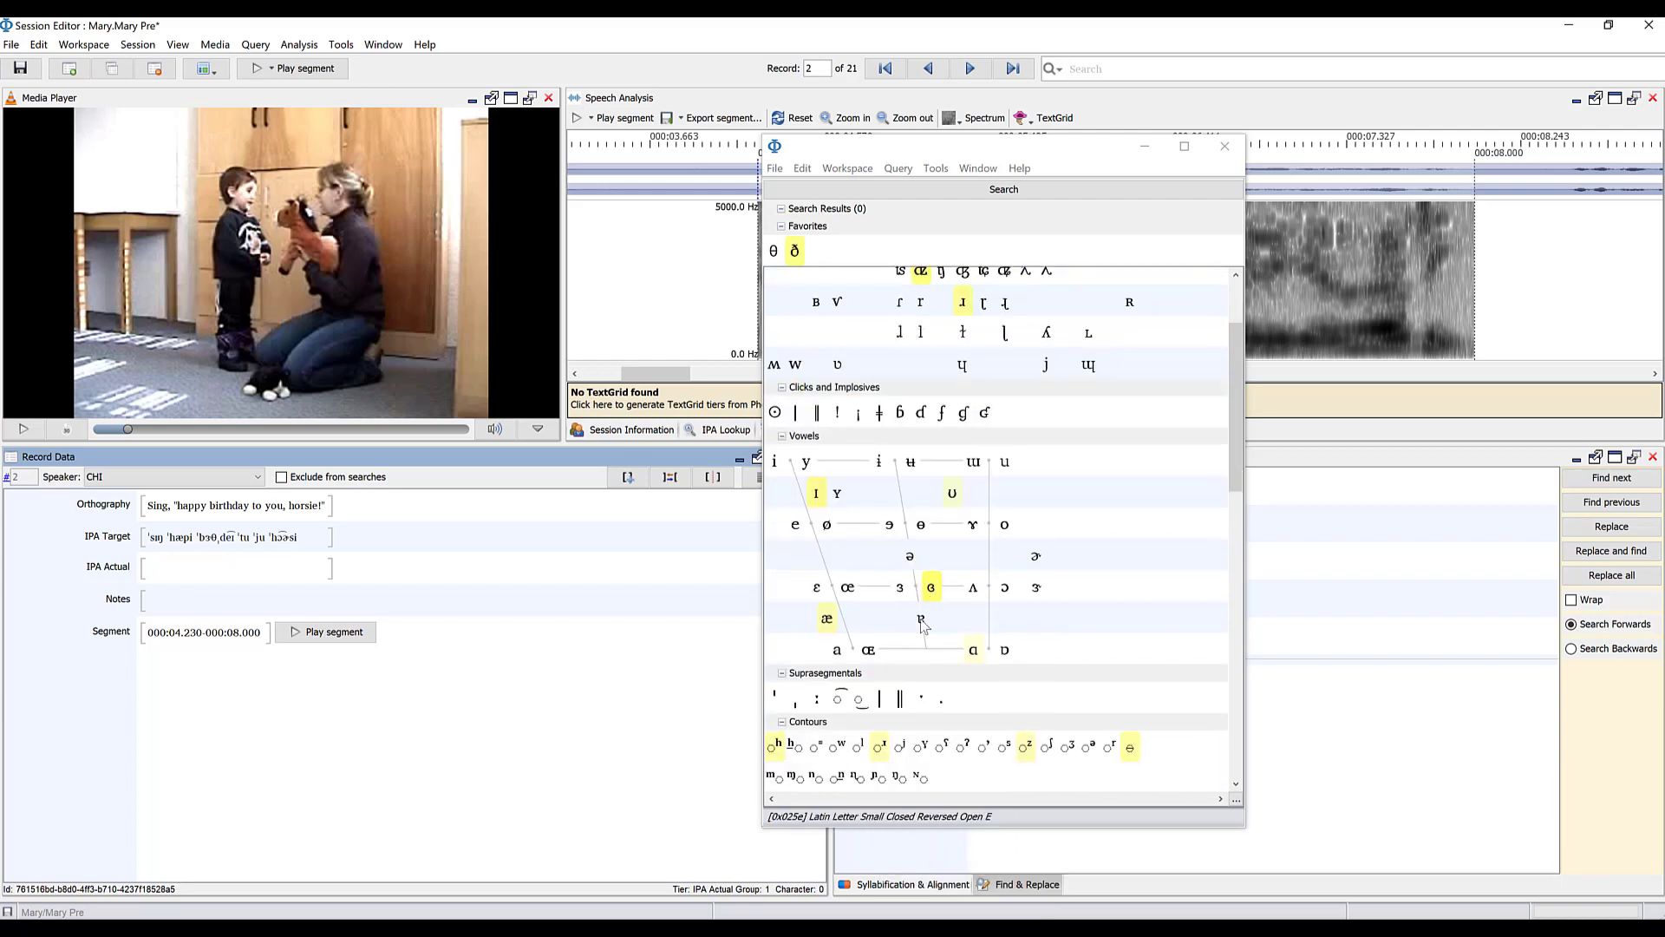
{"action": "right_click", "coordinate": [775, 684]}
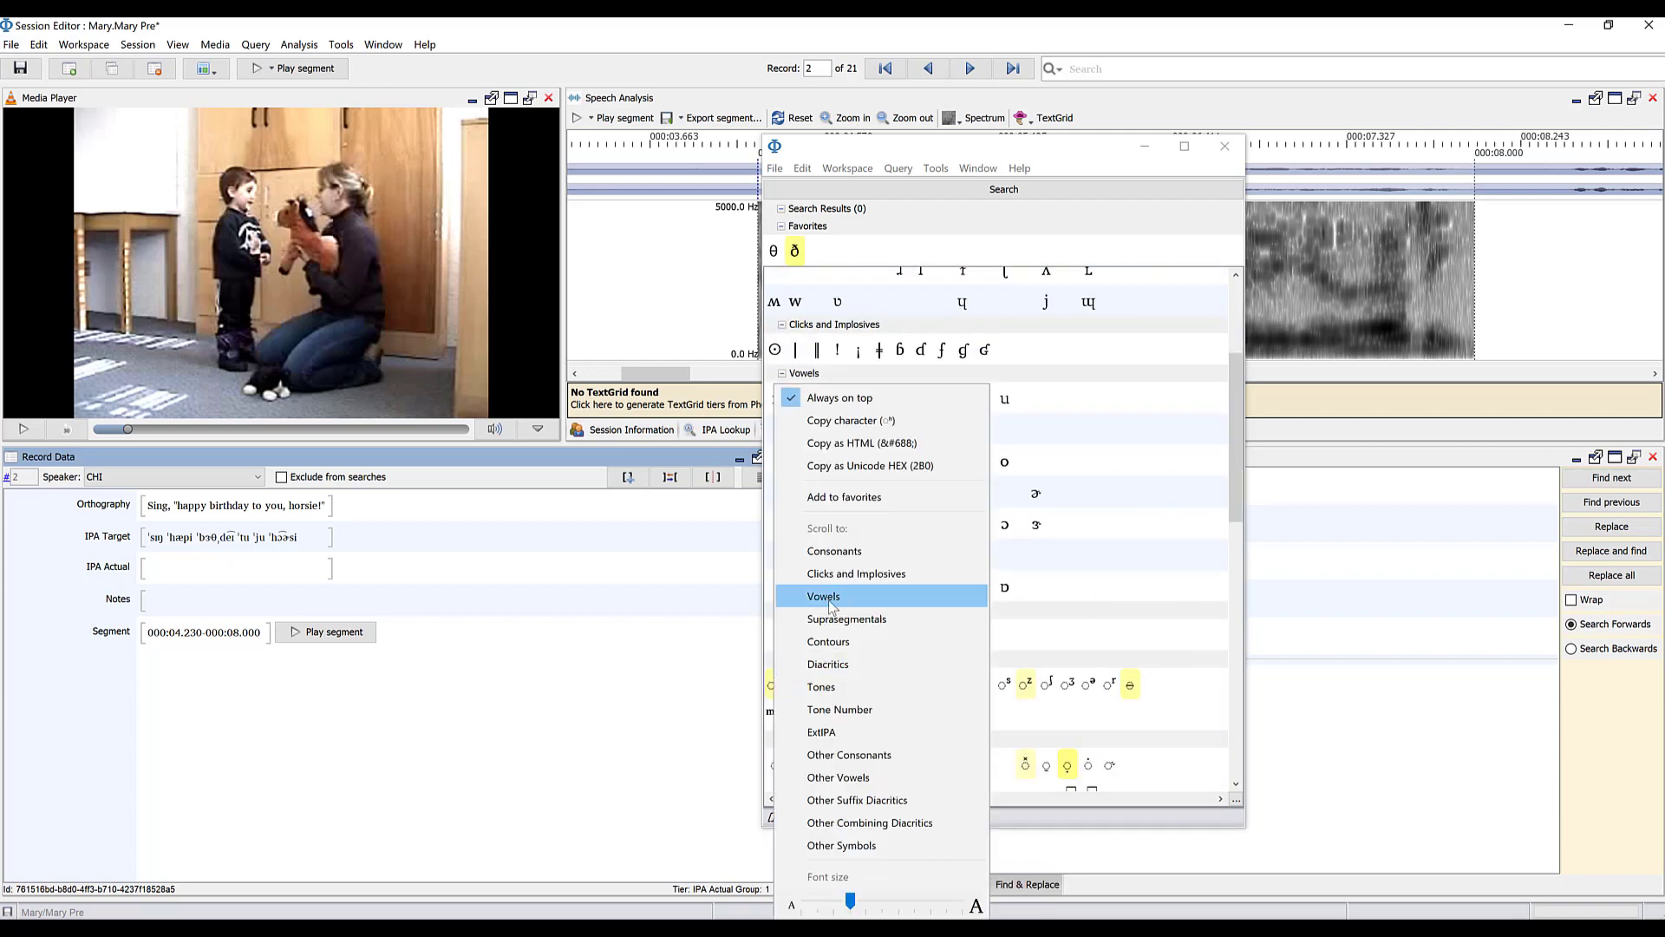
{"action": "left_click", "coordinate": [876, 501]}
{"action": "scroll", "coordinate": [944, 491], "scroll_direction": "up", "scroll_amount": 3}
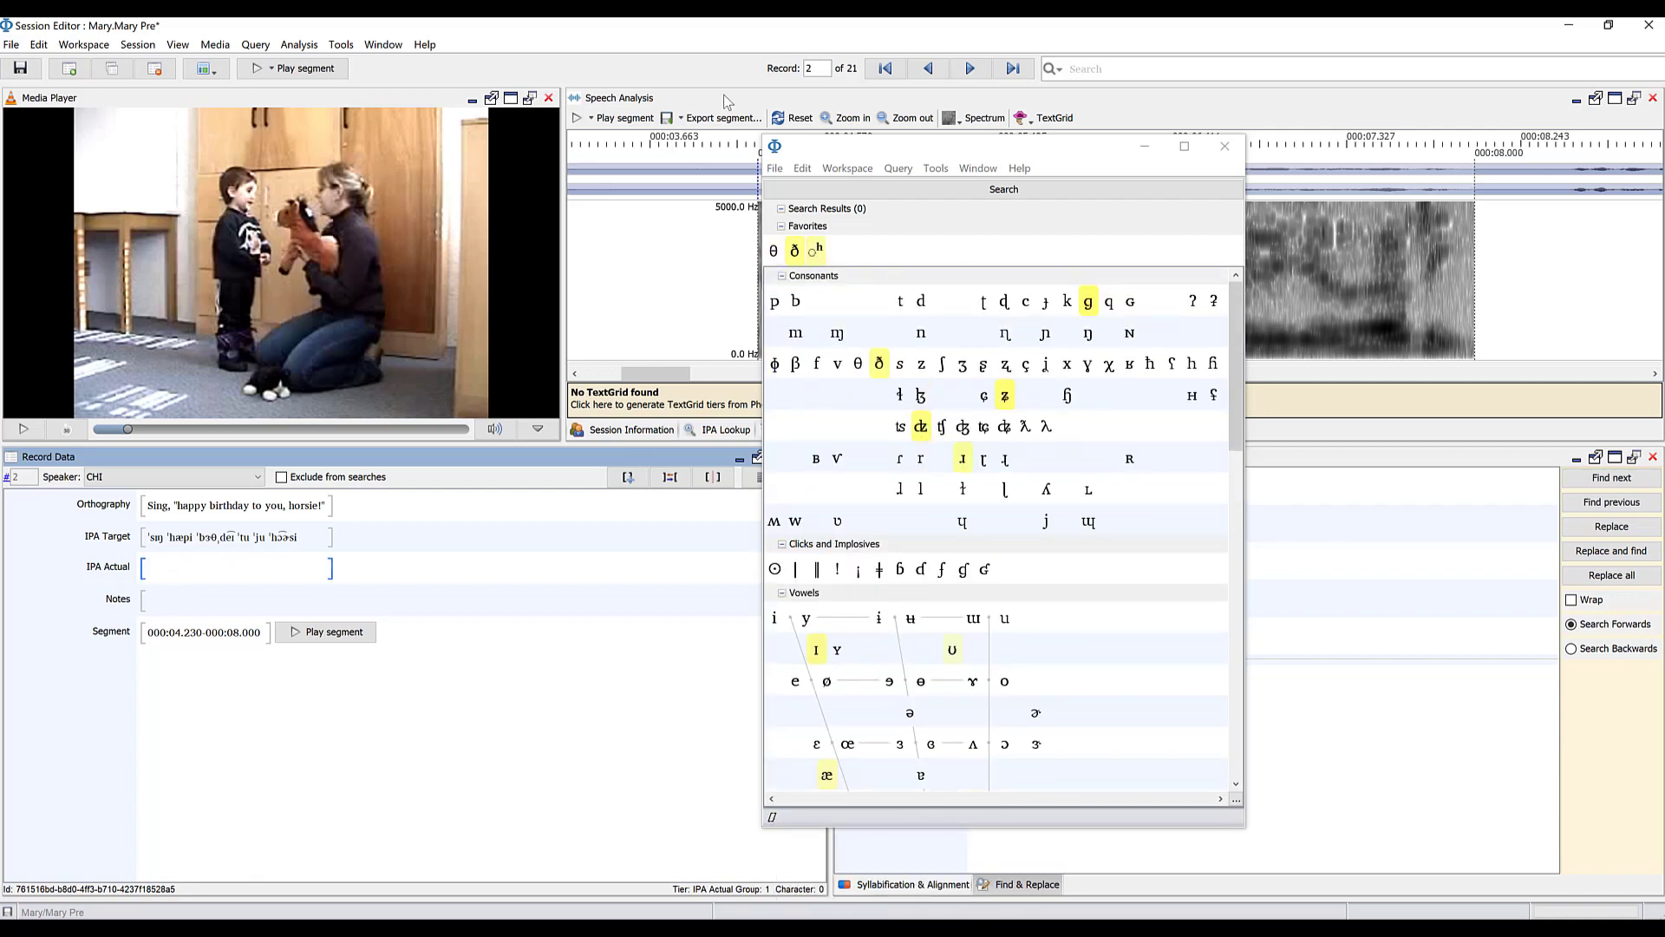
Step: Move the IPA Map clear of the record data and the start of the spectrogram, and play the segment
{"action": "left_click_drag", "start_coordinate": [881, 135], "coordinate": [717, 176]}
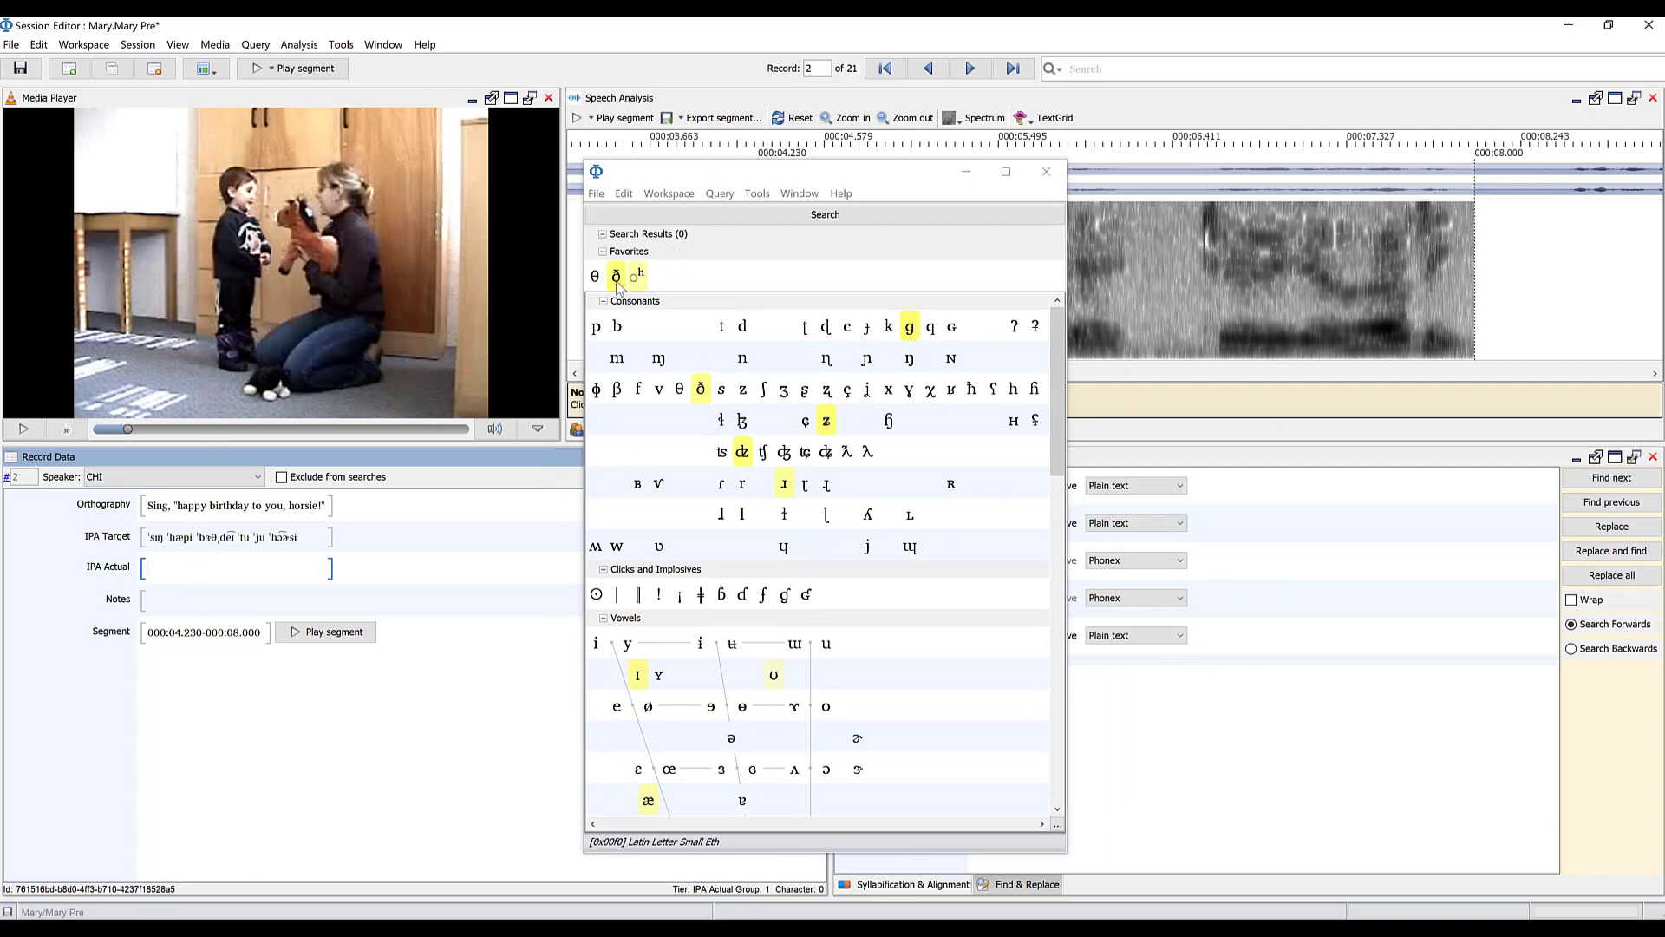
{"action": "left_click_drag", "start_coordinate": [751, 180], "coordinate": [1286, 208]}
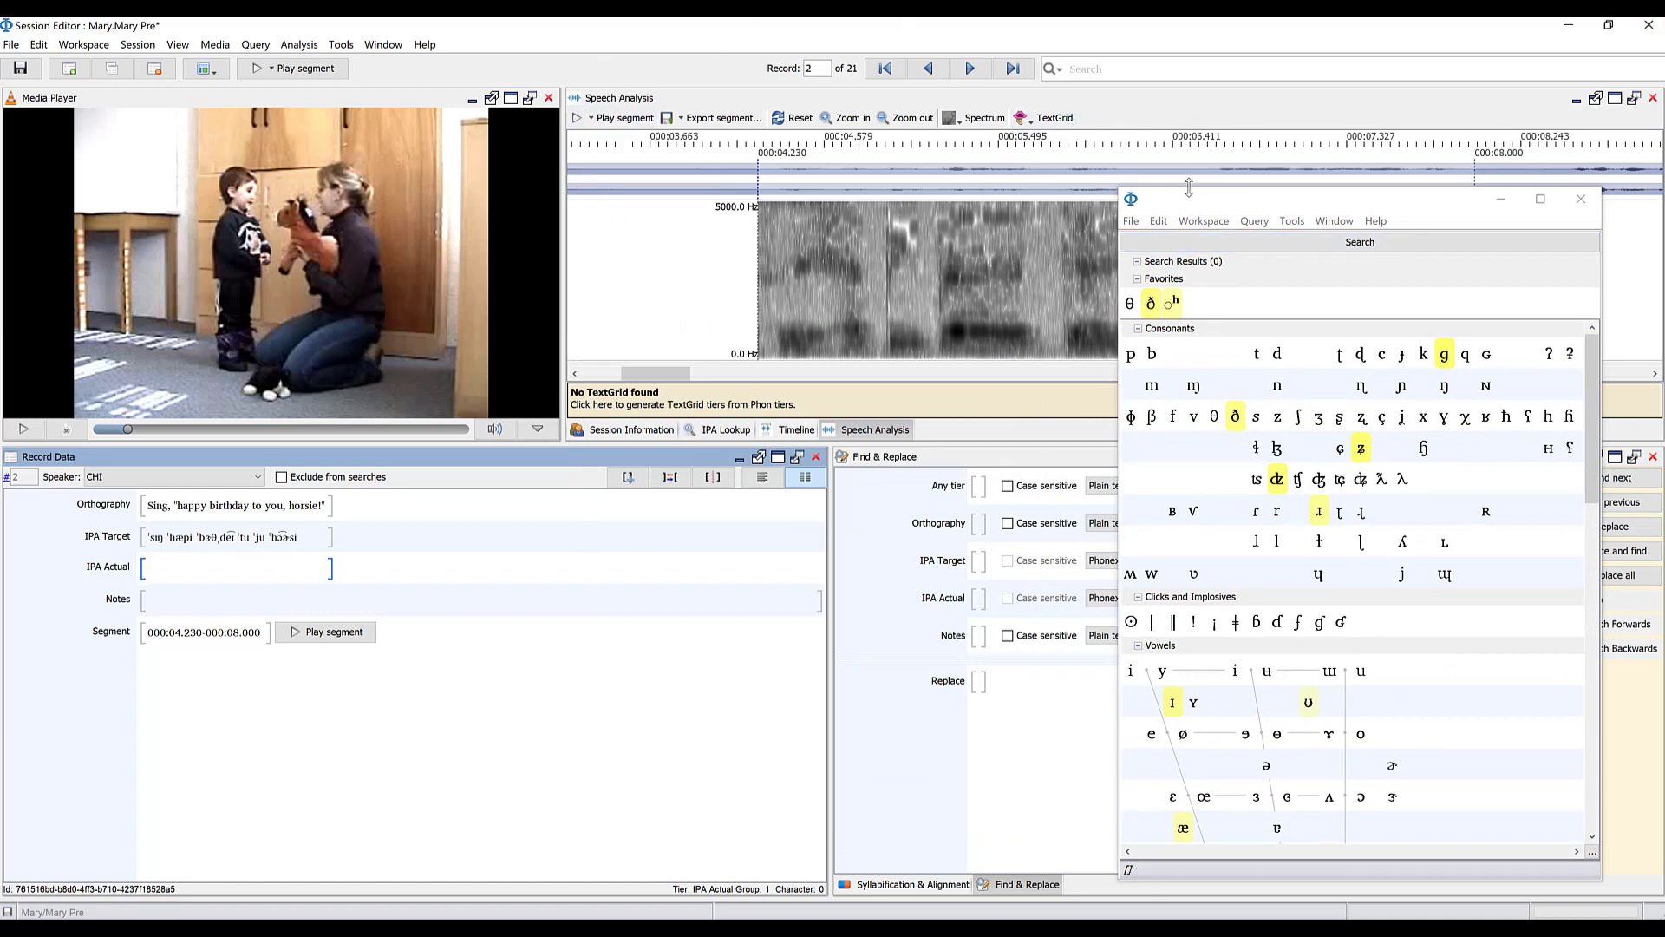
{"action": "left_click", "coordinate": [577, 118]}
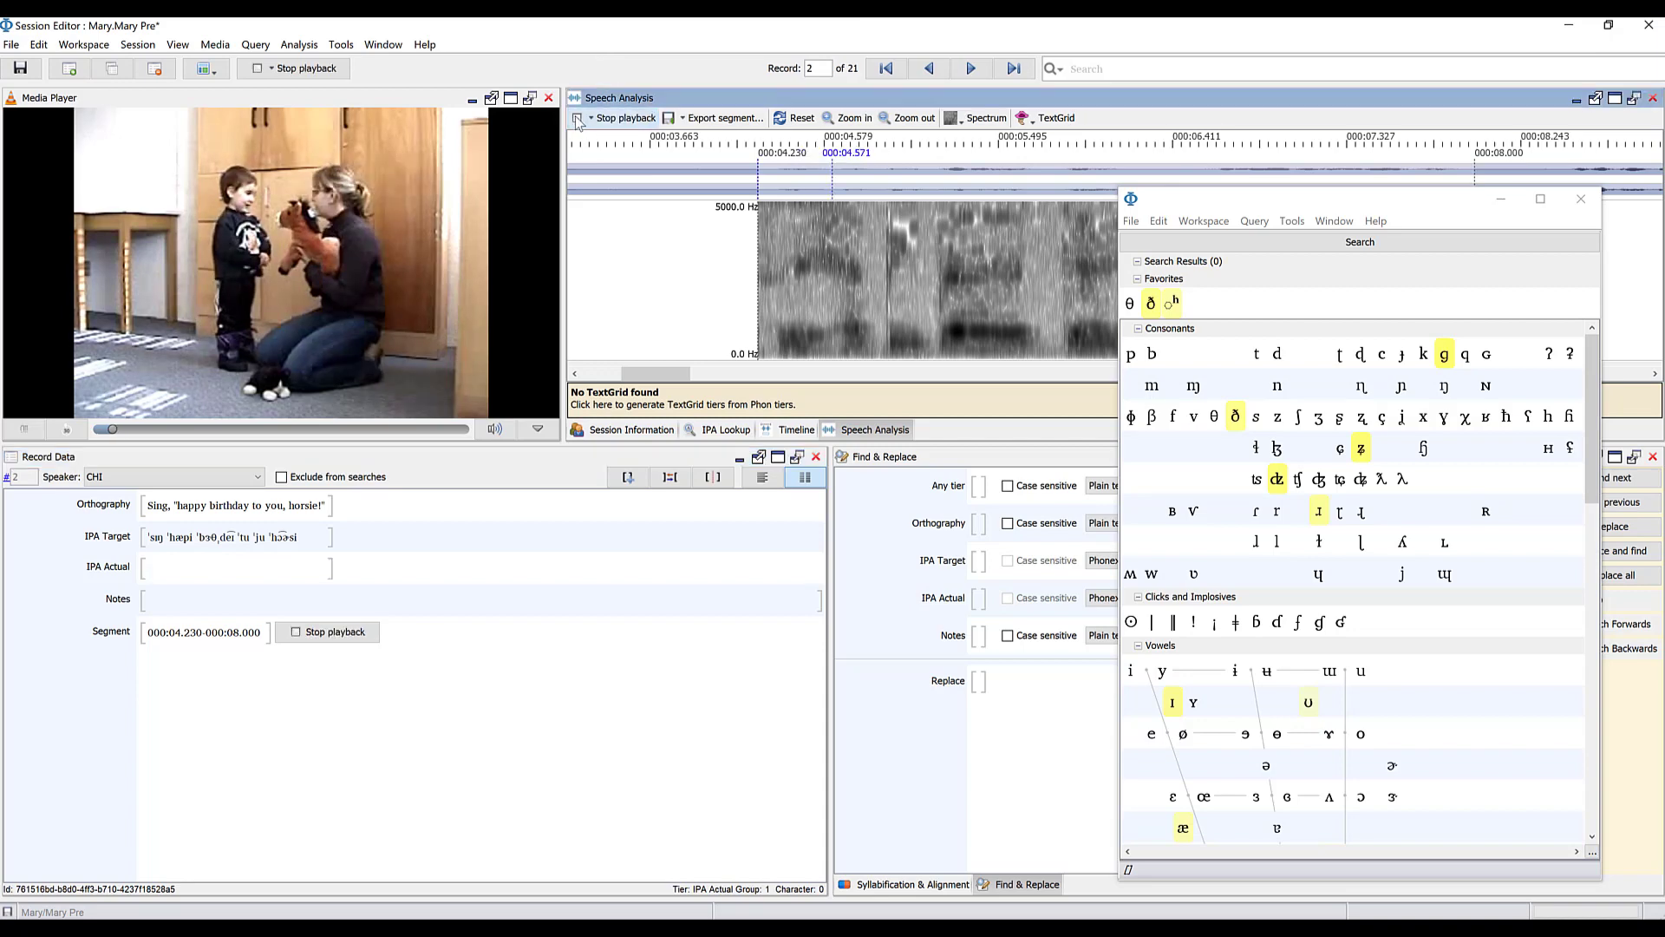
Step: Enter "seɪ hæpi" in the IPA Actual tier, inserting ɪ and æ from the IPA Map
{"action": "left_click", "coordinate": [163, 571]}
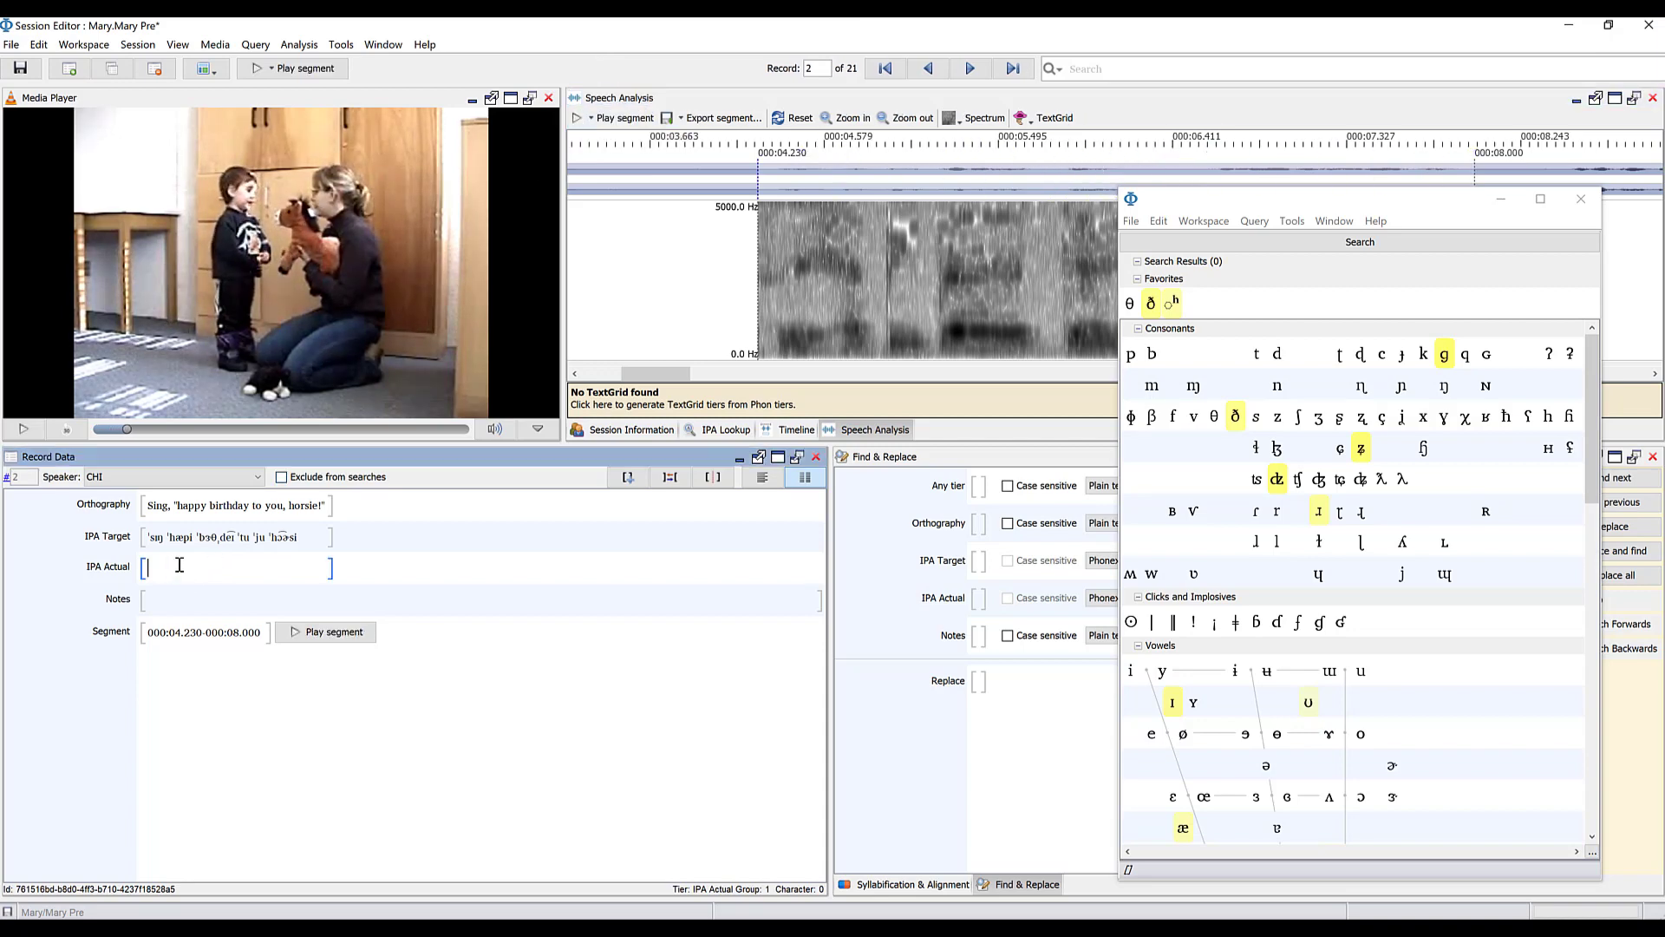
{"action": "type", "text": "se"}
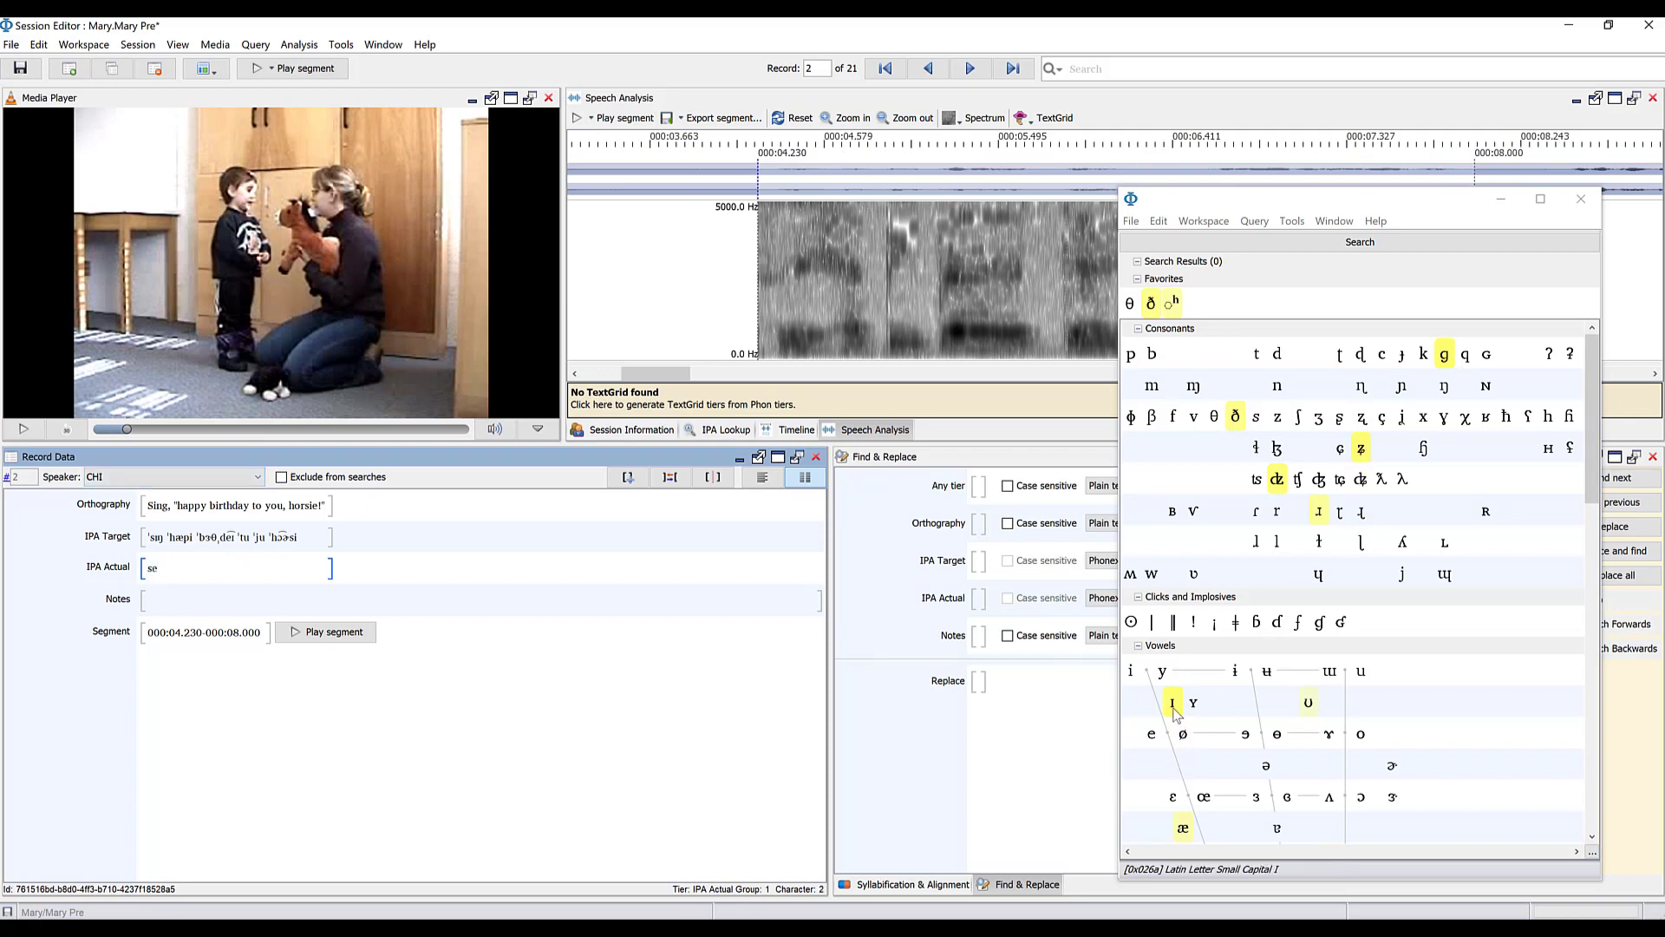
{"action": "left_click", "coordinate": [1173, 708]}
{"action": "scroll", "coordinate": [1223, 644], "scroll_direction": "down", "scroll_amount": 3}
{"action": "left_click", "coordinate": [1184, 737]}
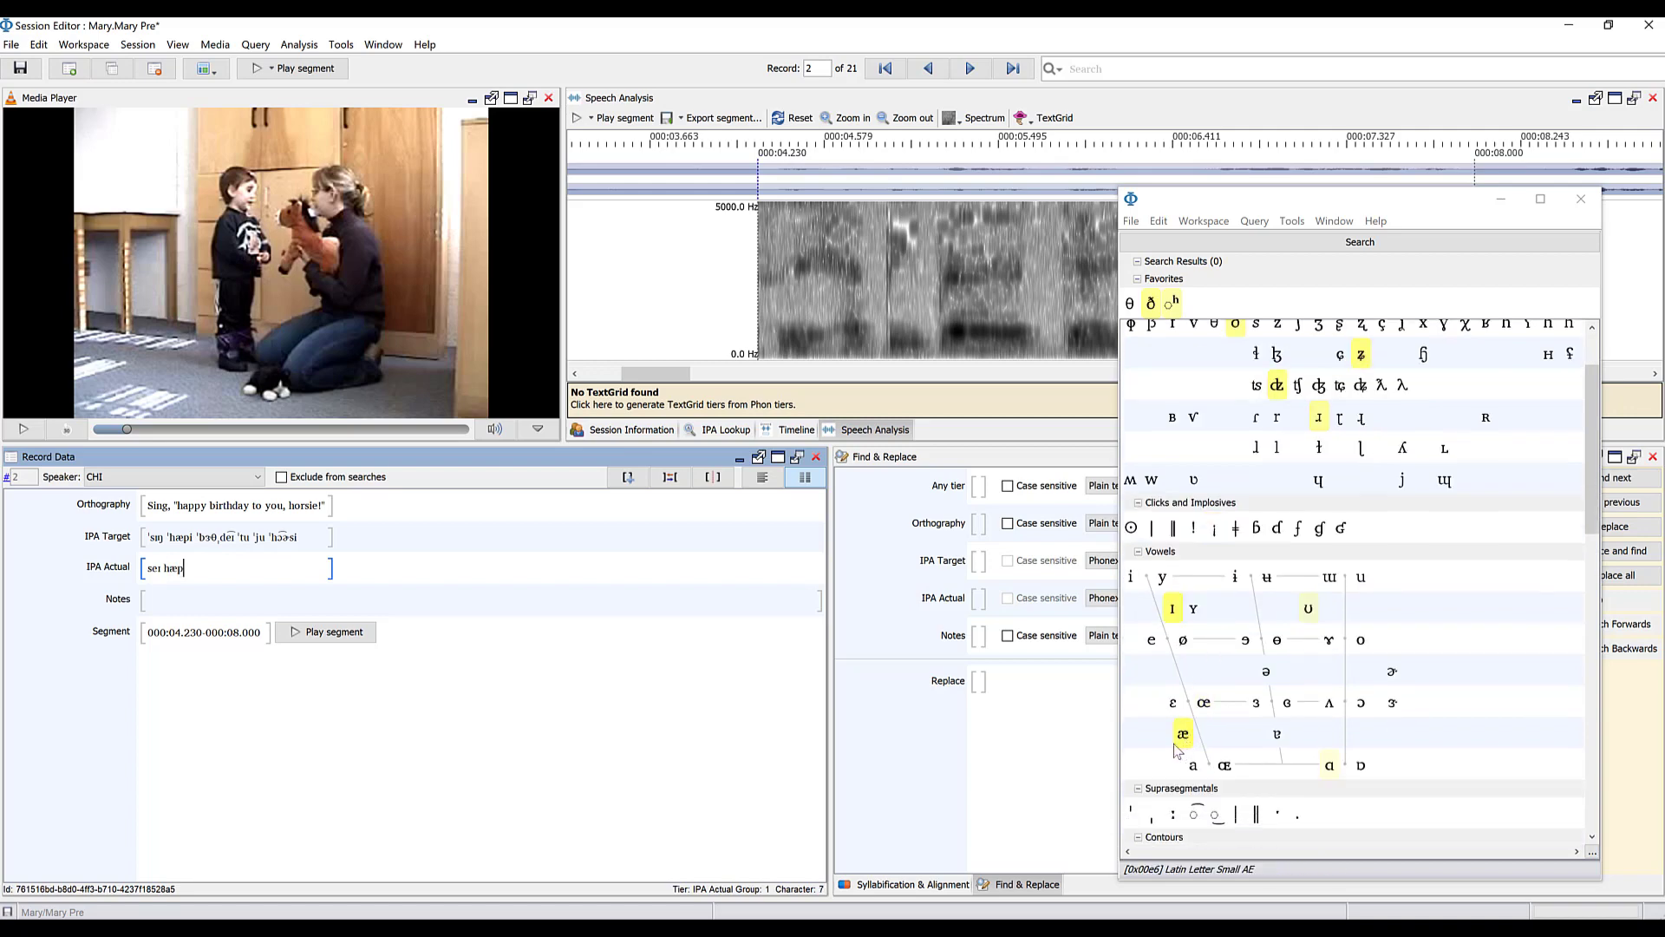
{"action": "type", "text": "pi"}
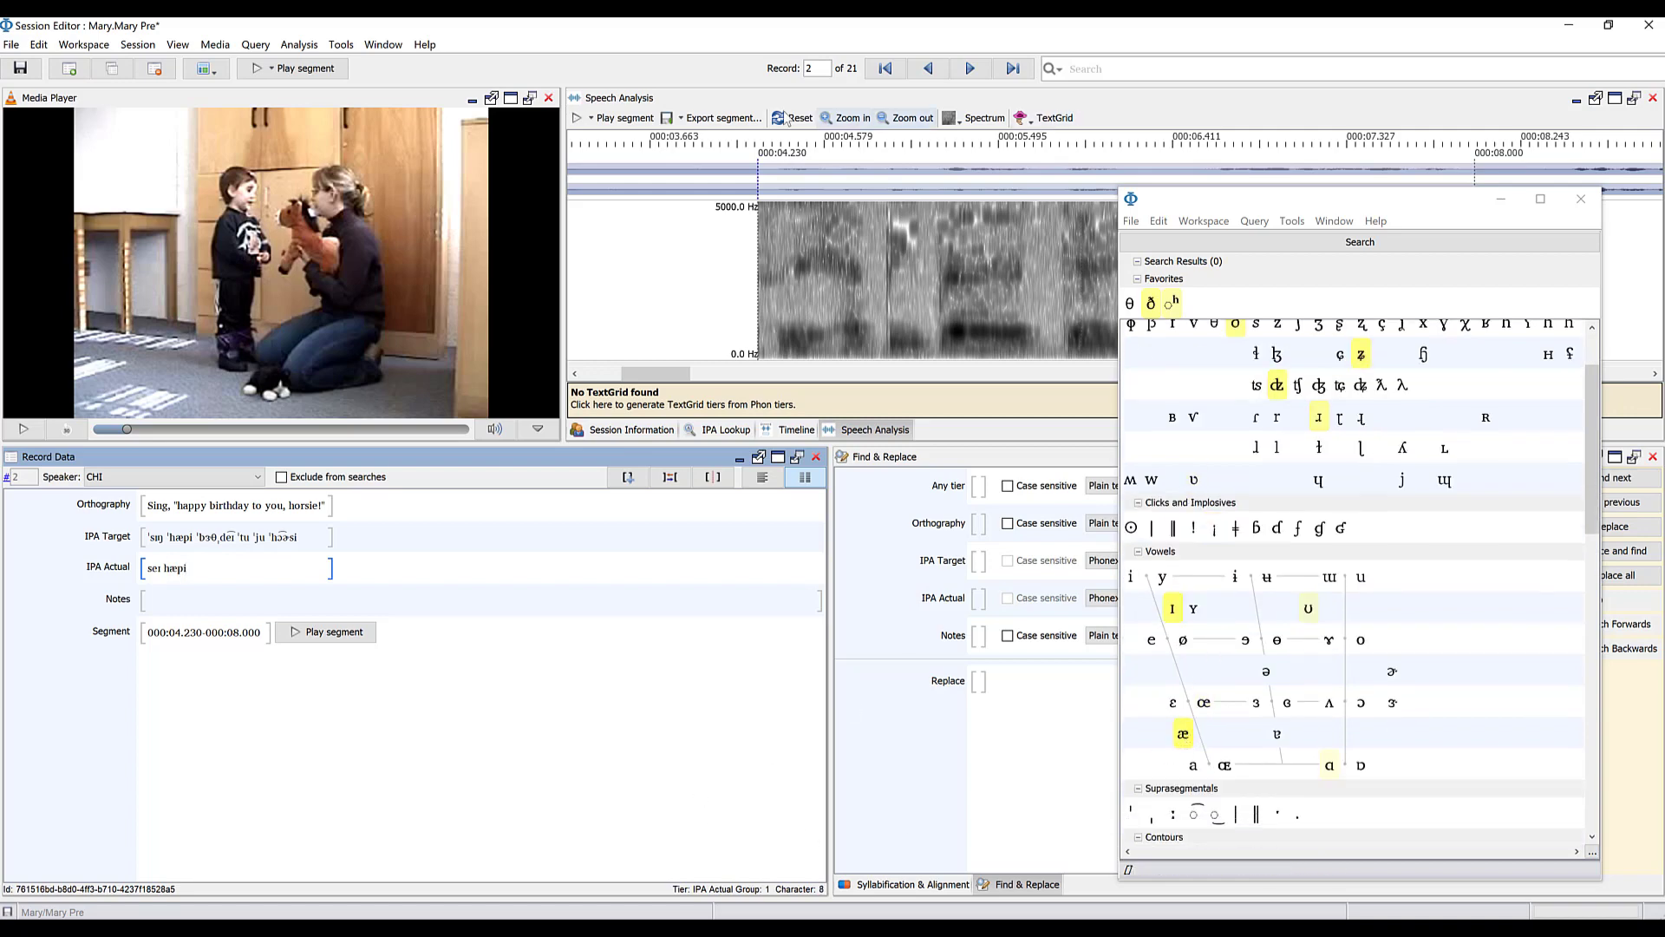
Step: Select the "happy" stretch in the spectrogram, from about 4.405 to 5.161 s, and play it
{"action": "left_click", "coordinate": [895, 262]}
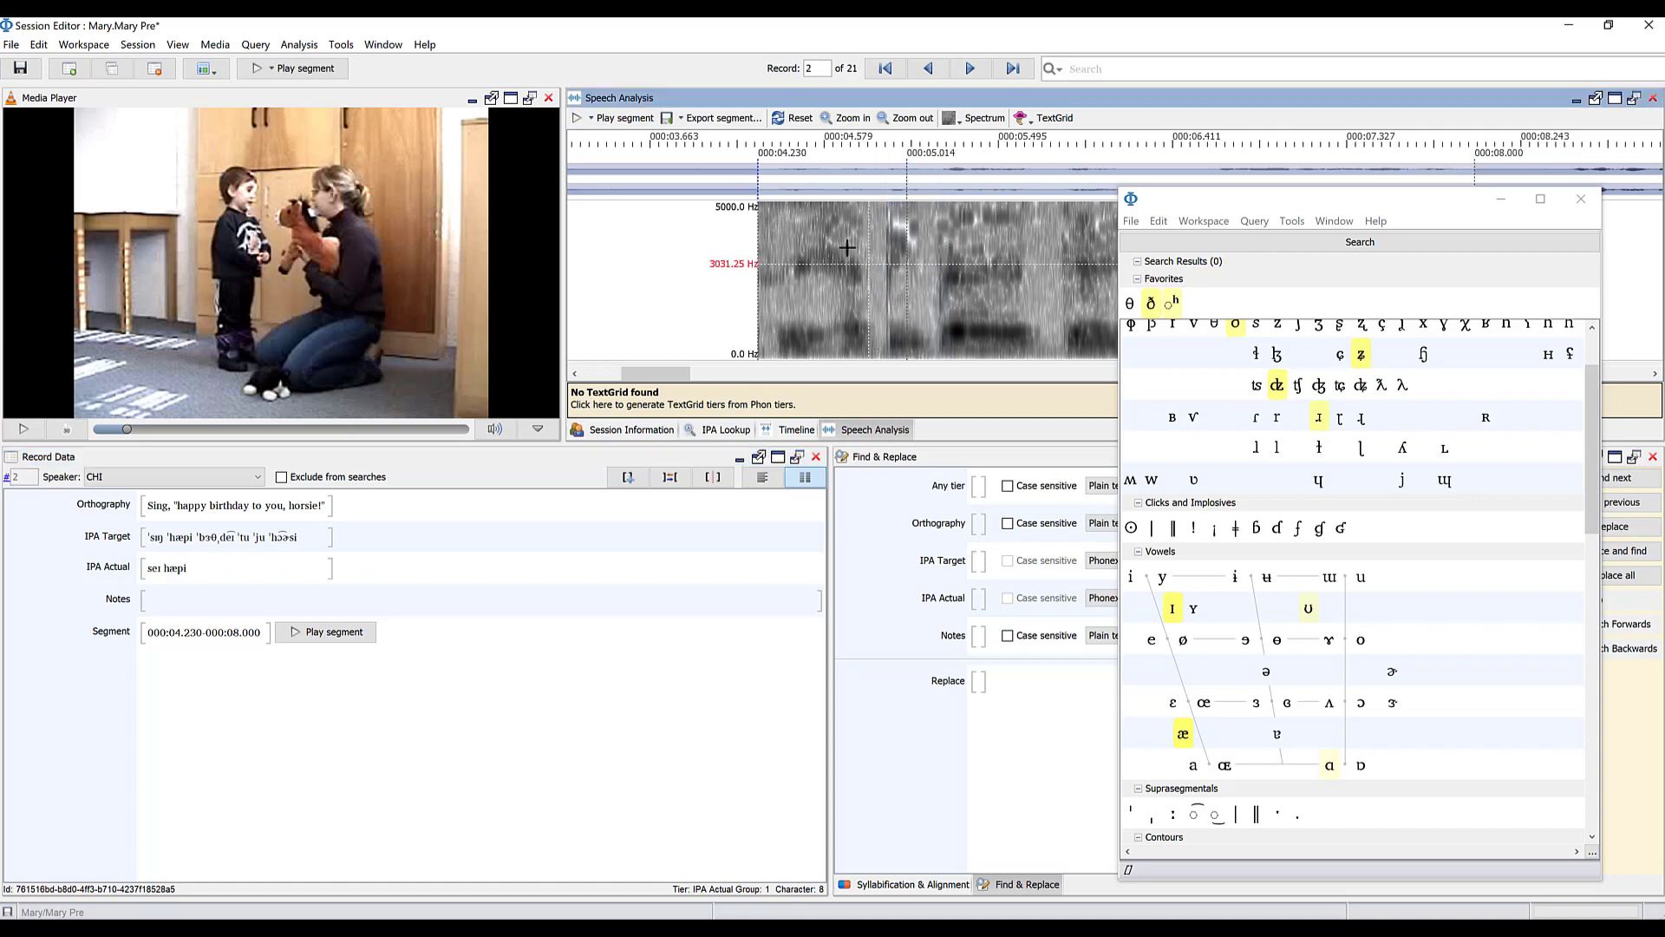
{"action": "left_click_drag", "start_coordinate": [877, 236], "coordinate": [933, 237]}
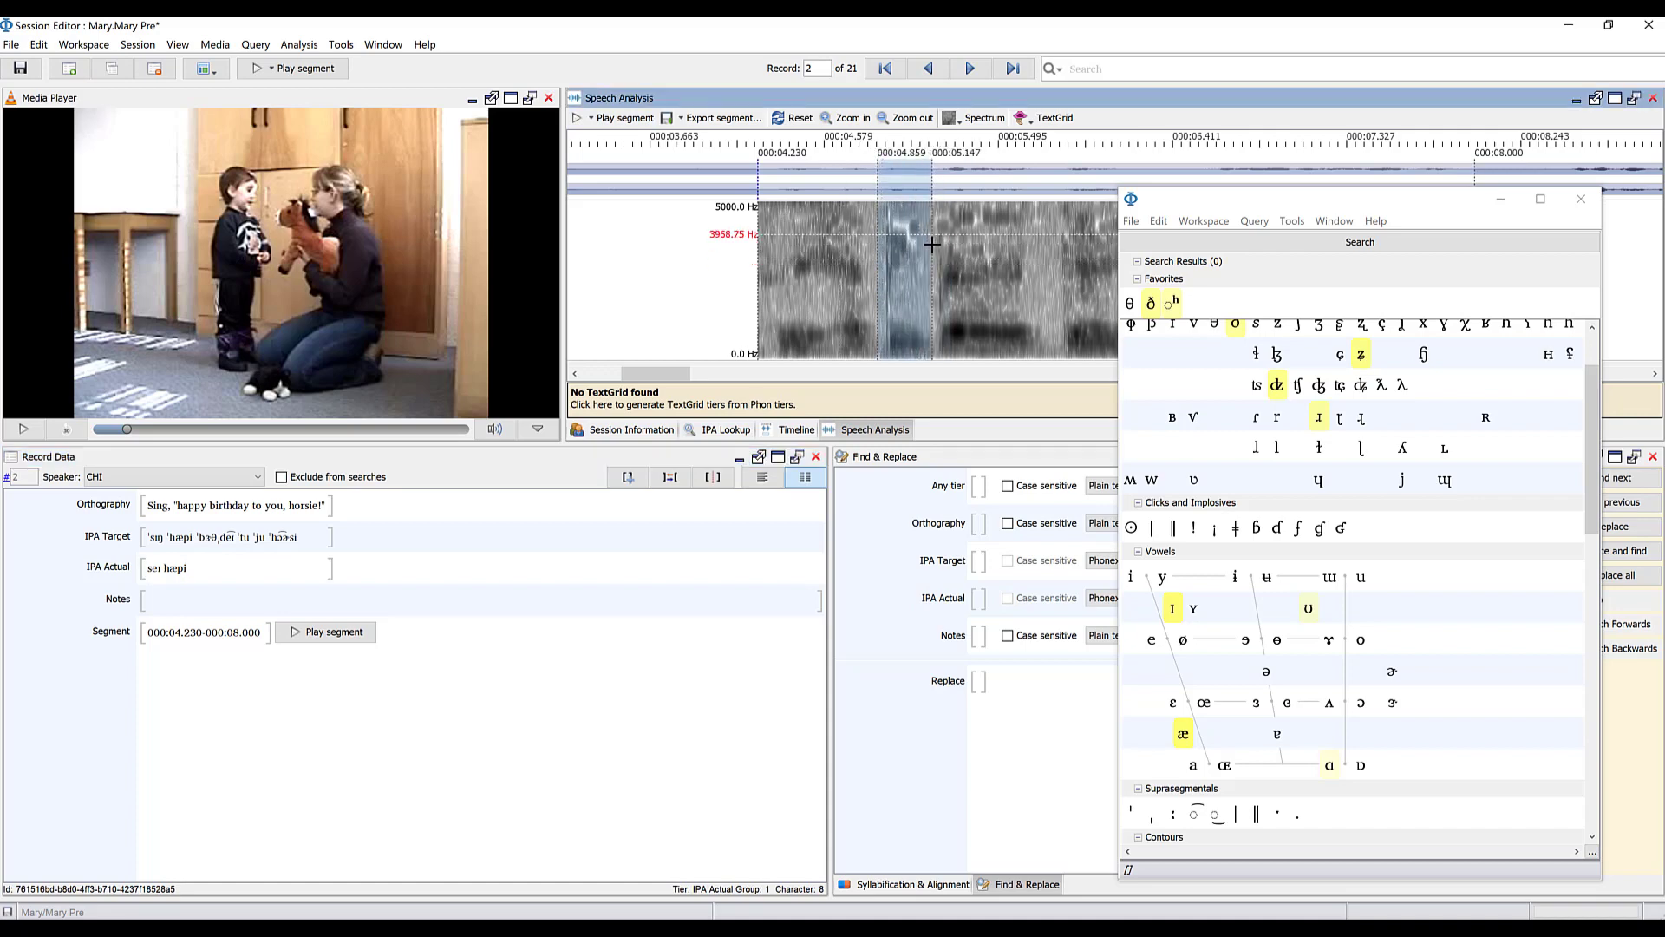
{"action": "left_click_drag", "start_coordinate": [790, 236], "coordinate": [935, 246]}
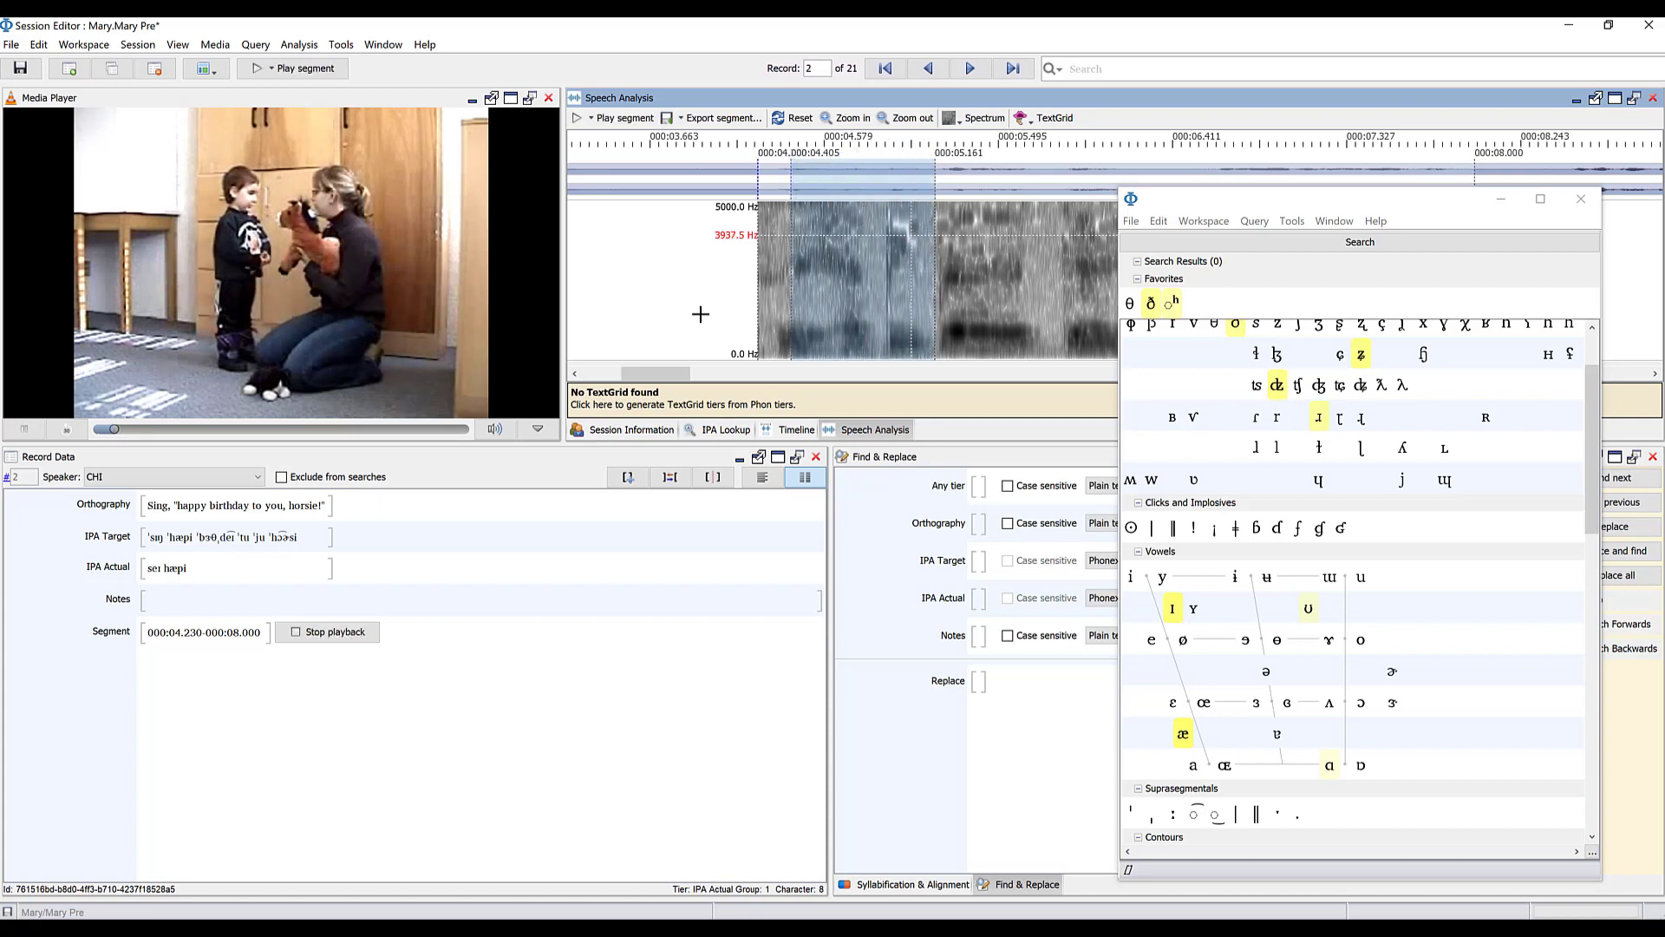
Step: Select and play the "birthday" stretch of the spectrogram, from about 5.133 to 6.237 s
{"action": "left_click", "coordinate": [983, 272]}
{"action": "left_click_drag", "start_coordinate": [934, 243], "coordinate": [1058, 253]}
{"action": "key", "text": "space"}
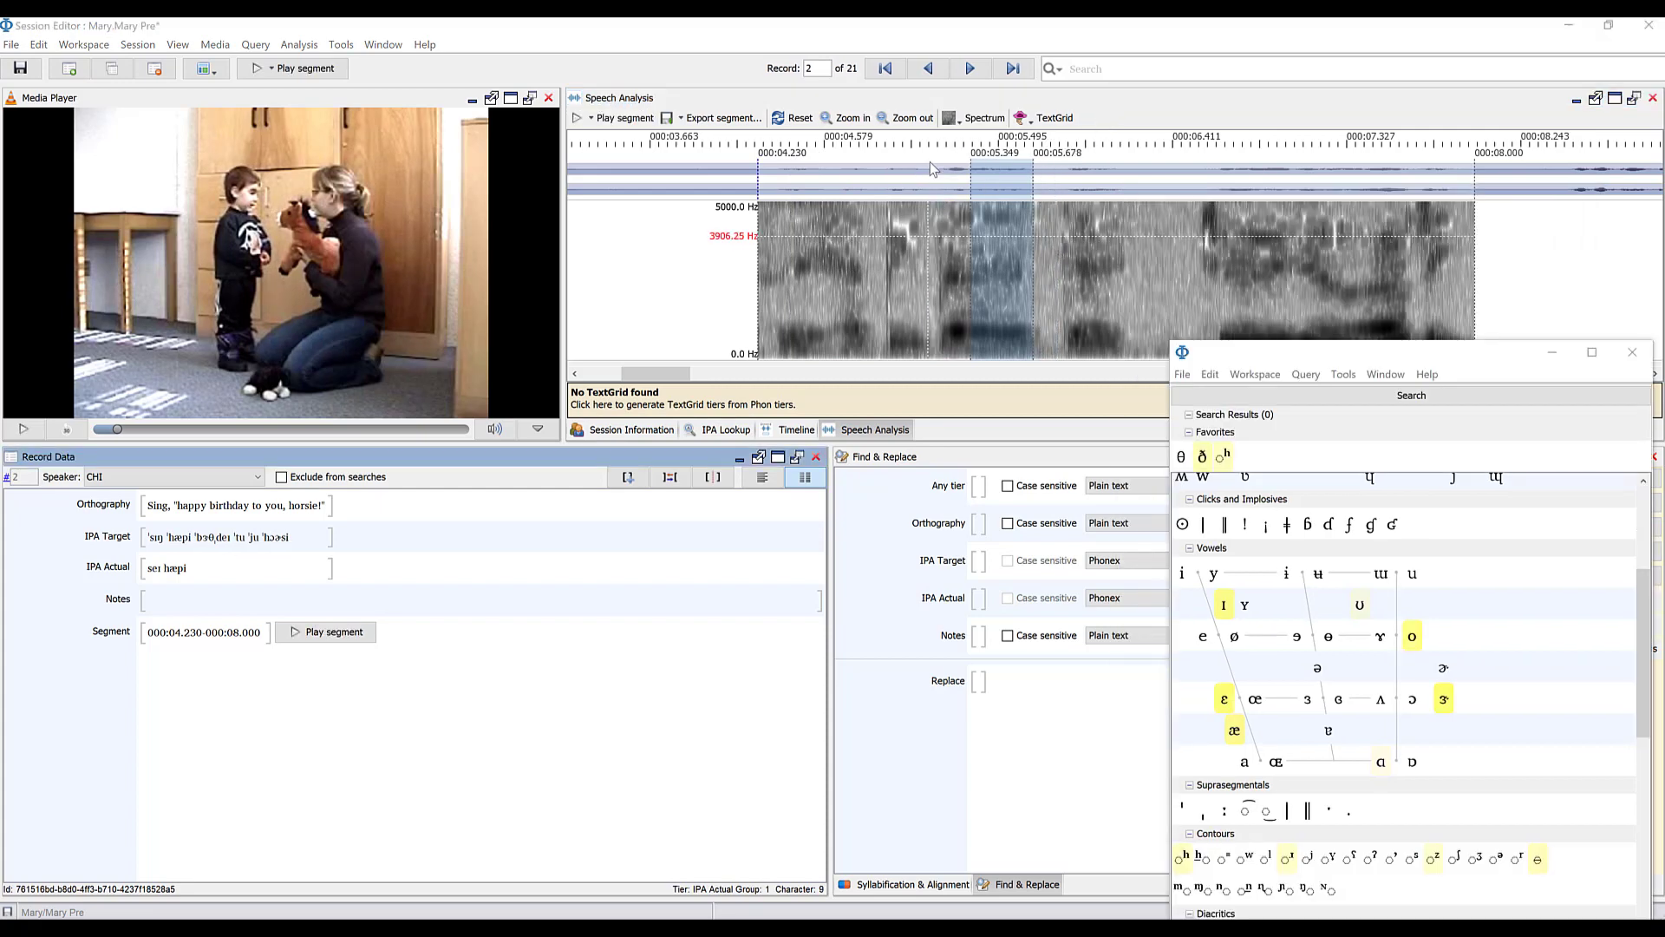
{"action": "left_click_drag", "start_coordinate": [929, 169], "coordinate": [1137, 162]}
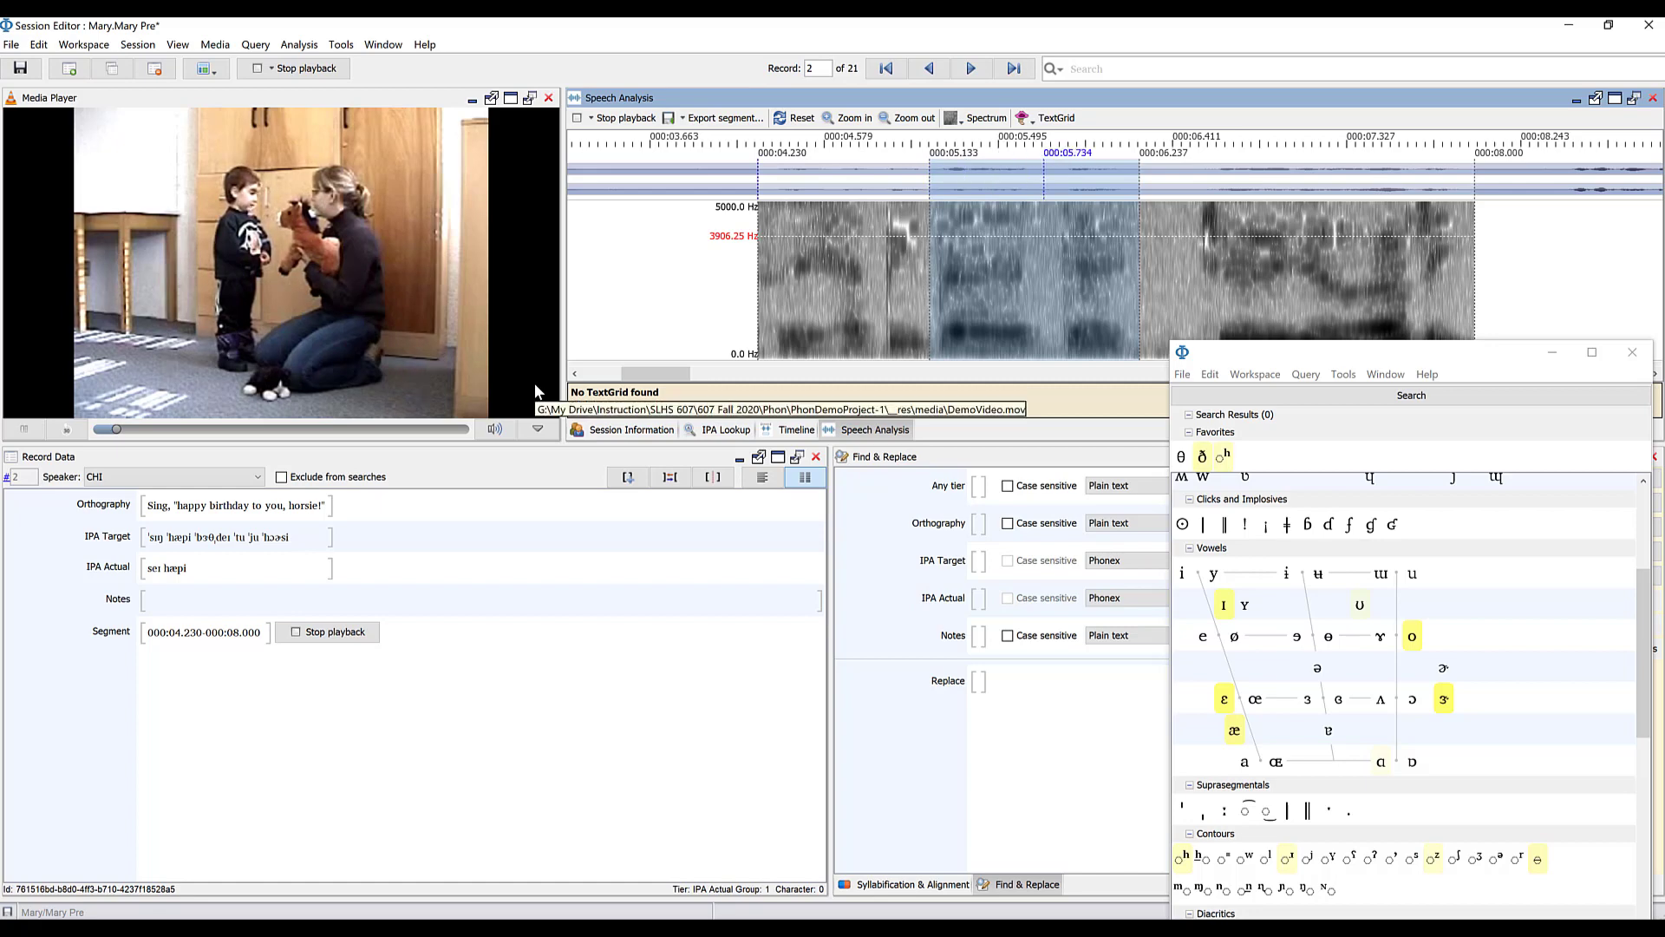
Step: Add "bɛ" after "hæpi" in the IPA Actual tier and replay its vowel from about 5.312 to 5.692 s
{"action": "left_click", "coordinate": [234, 576]}
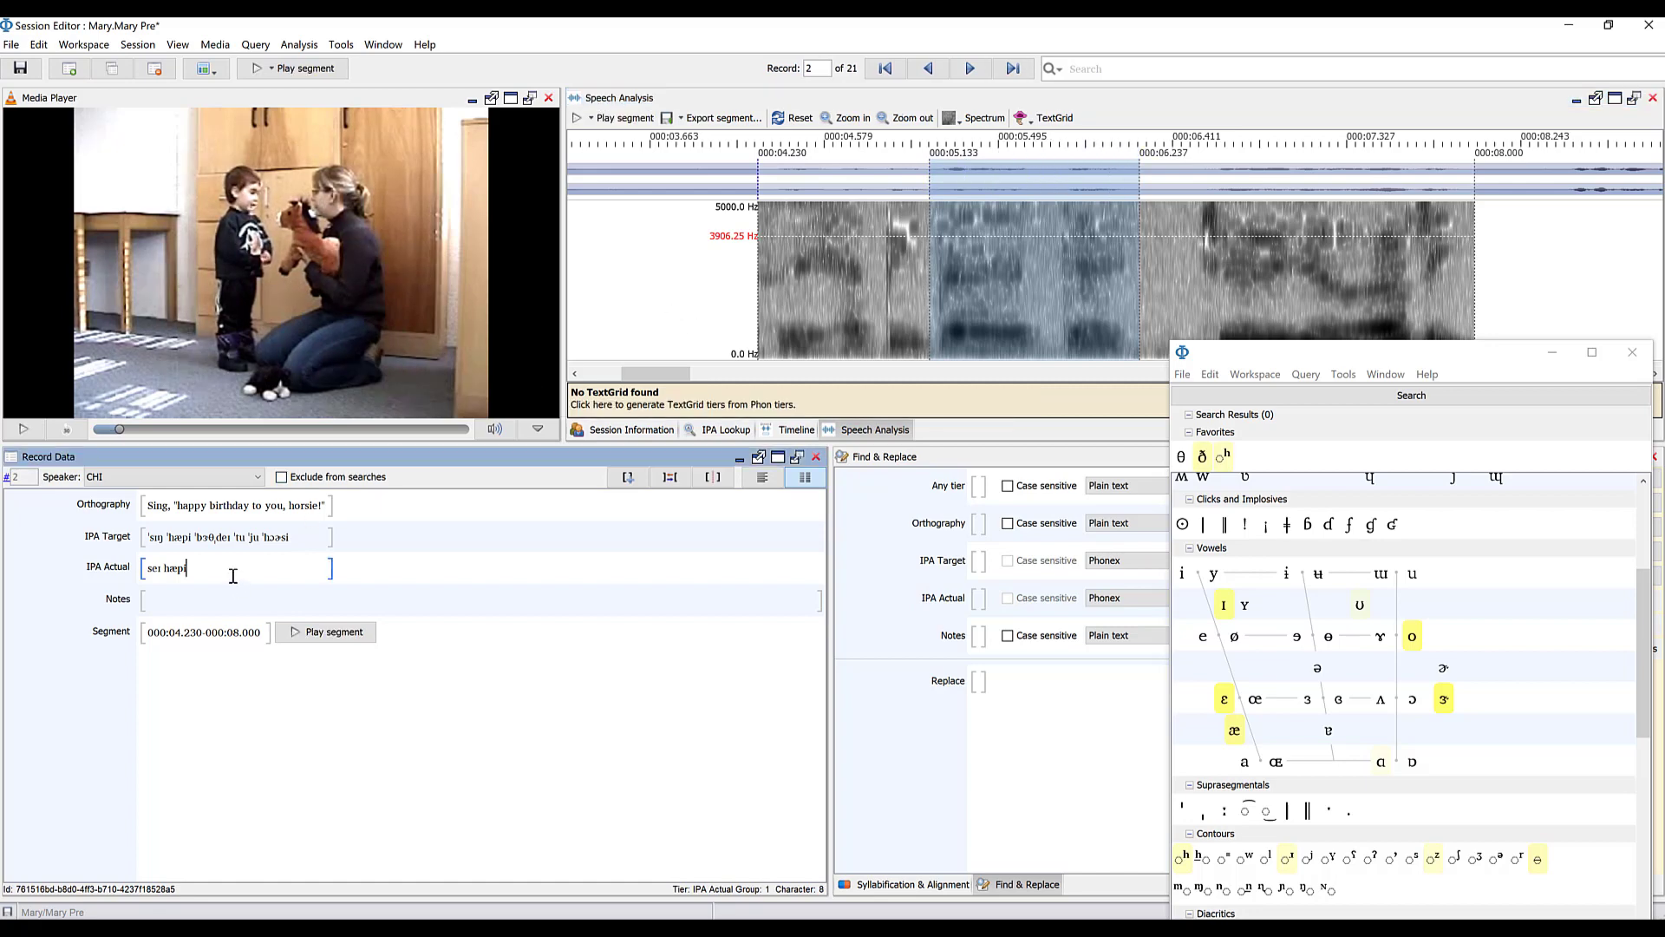
{"action": "type", "text": "b"}
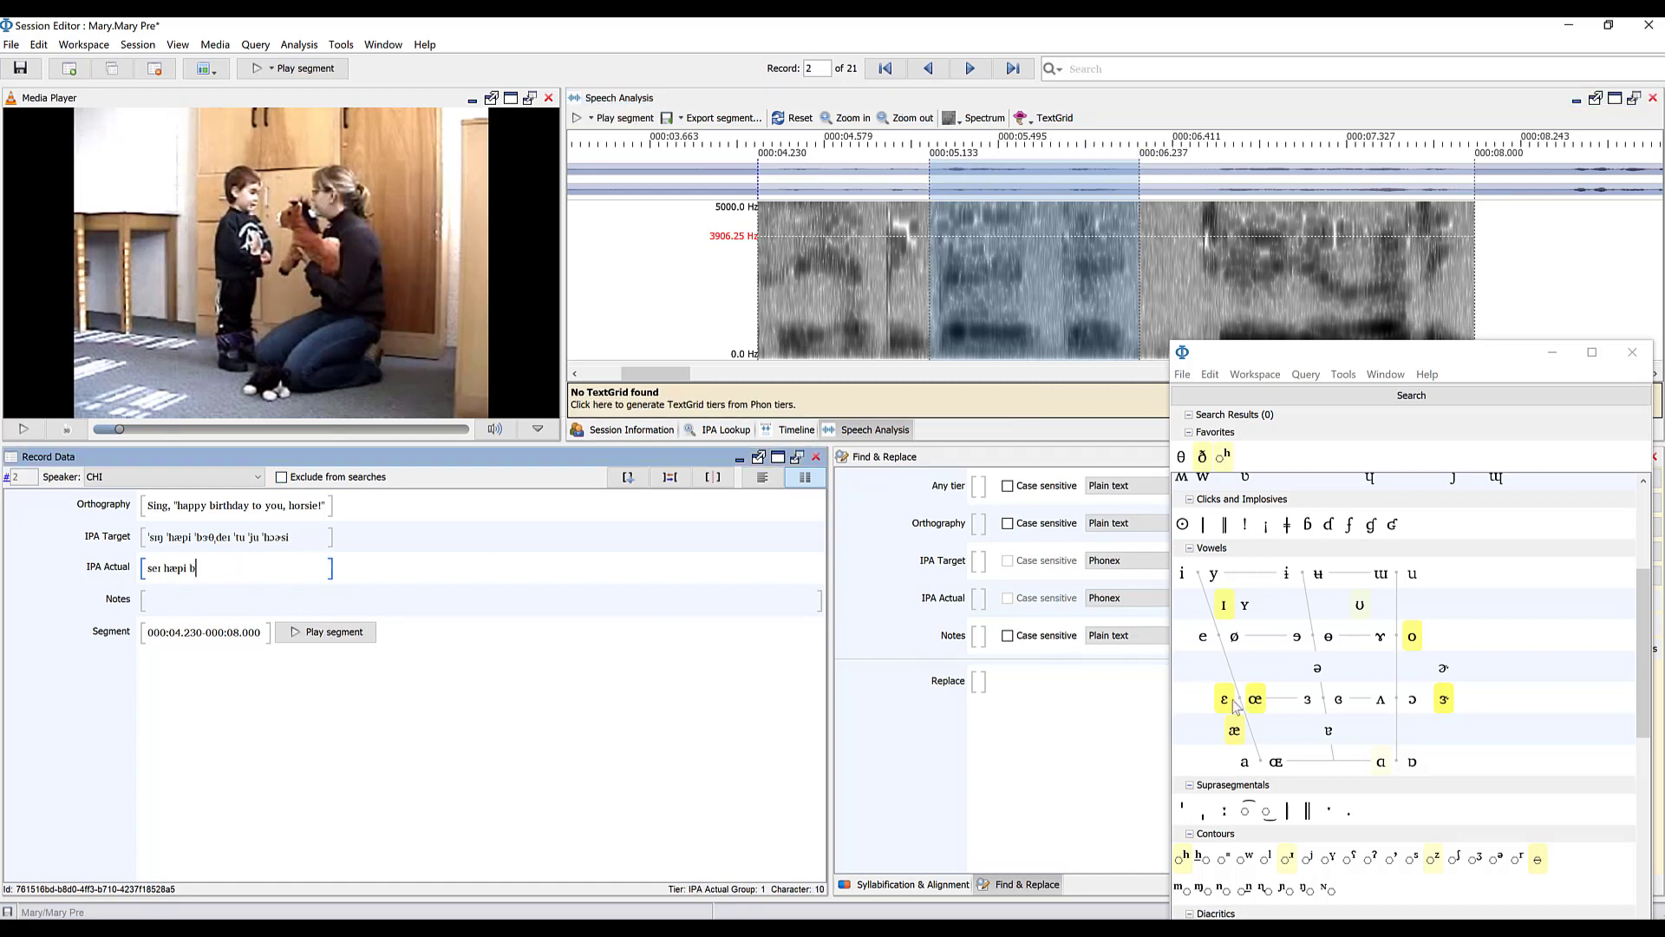
{"action": "left_click", "coordinate": [1223, 699]}
{"action": "mouse_move", "coordinate": [1077, 194]}
{"action": "left_mouse_down"}
{"action": "mouse_move", "coordinate": [964, 165]}
{"action": "mouse_move", "coordinate": [1036, 173]}
{"action": "left_mouse_up"}
{"action": "key", "text": "space"}
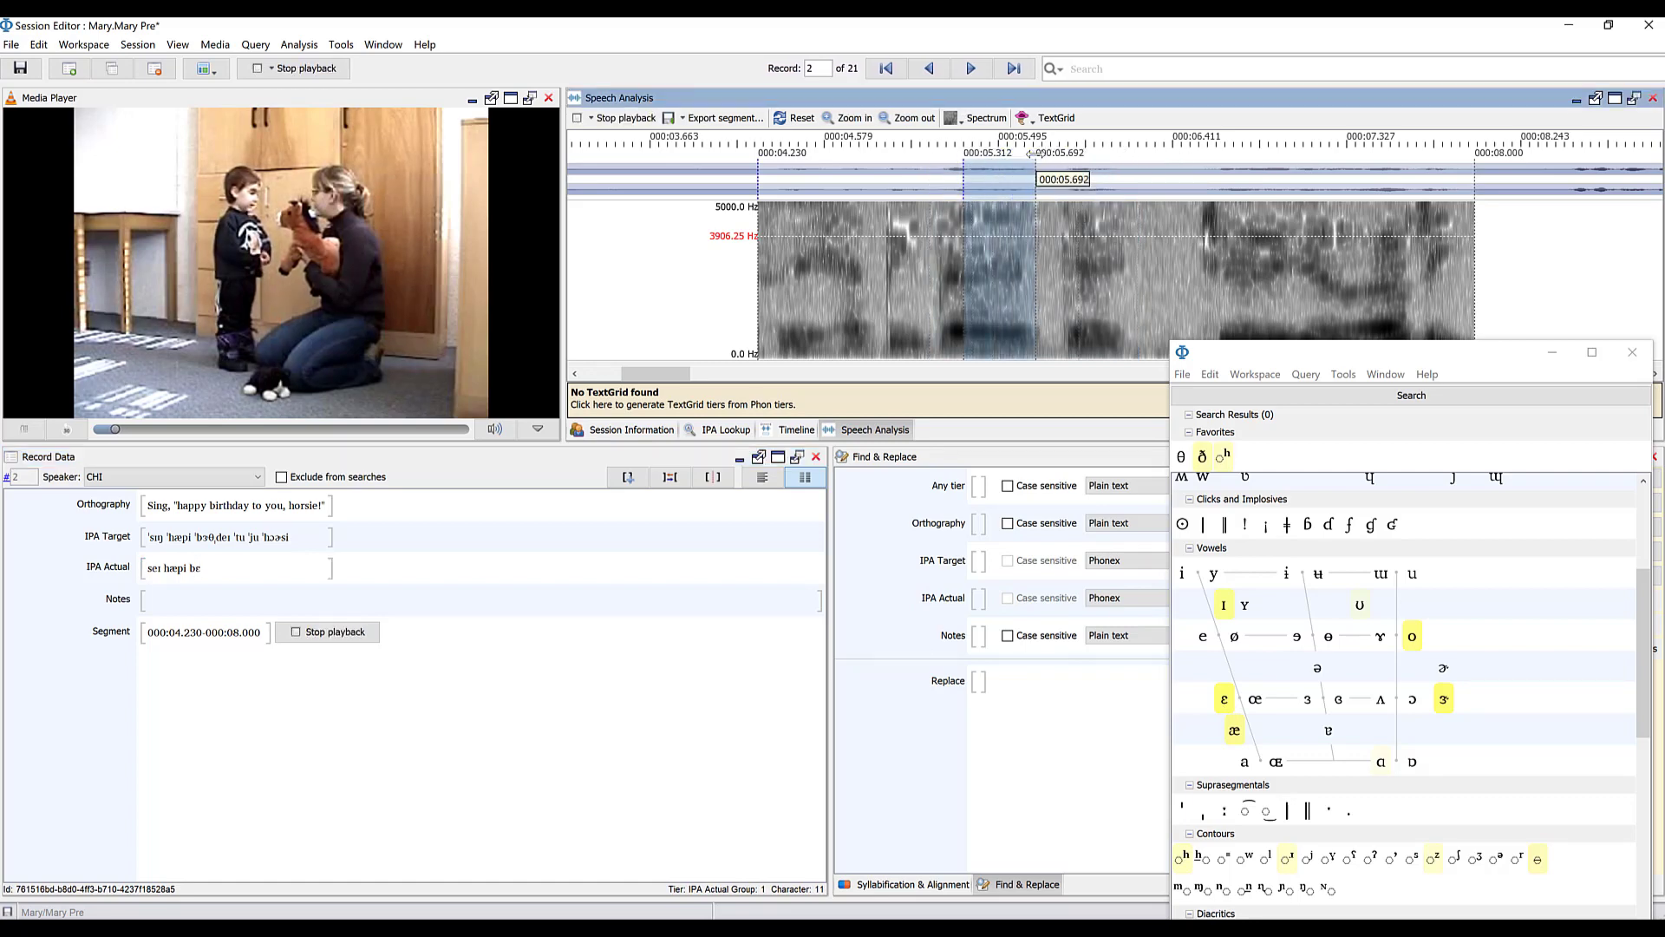
{"action": "left_click", "coordinate": [205, 569]}
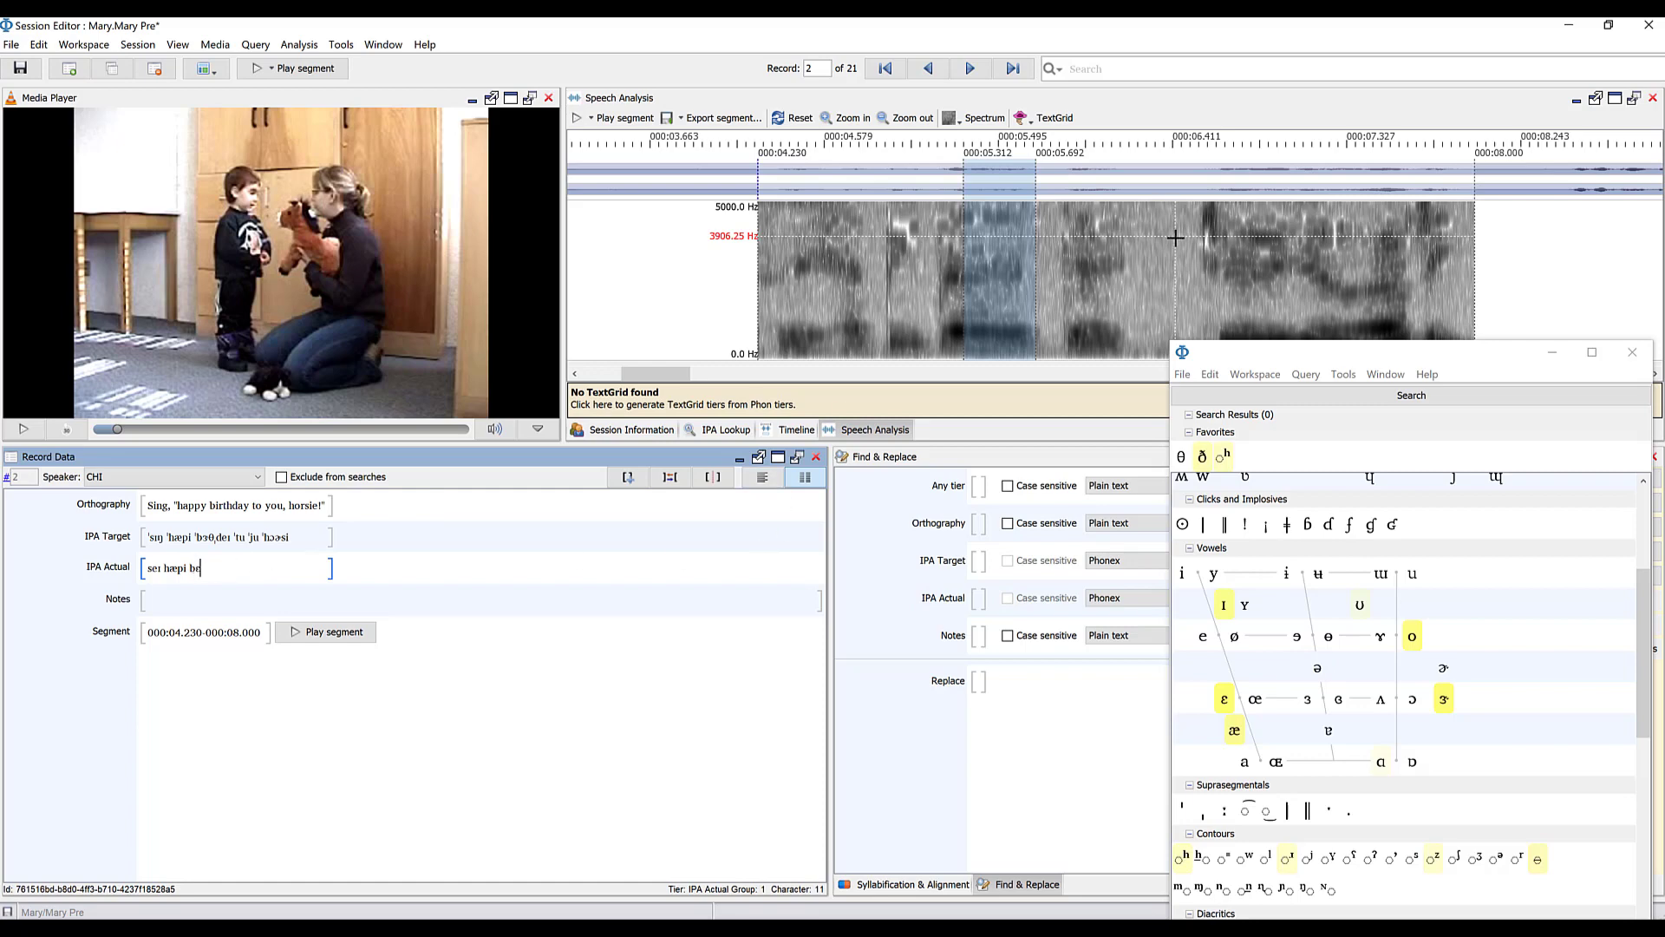
Step: Replay "birthday" from about 5.170 to 6.306 s and isolate its middle portion up to about 5.830 s
{"action": "left_click", "coordinate": [987, 196]}
{"action": "left_click", "coordinate": [968, 147]}
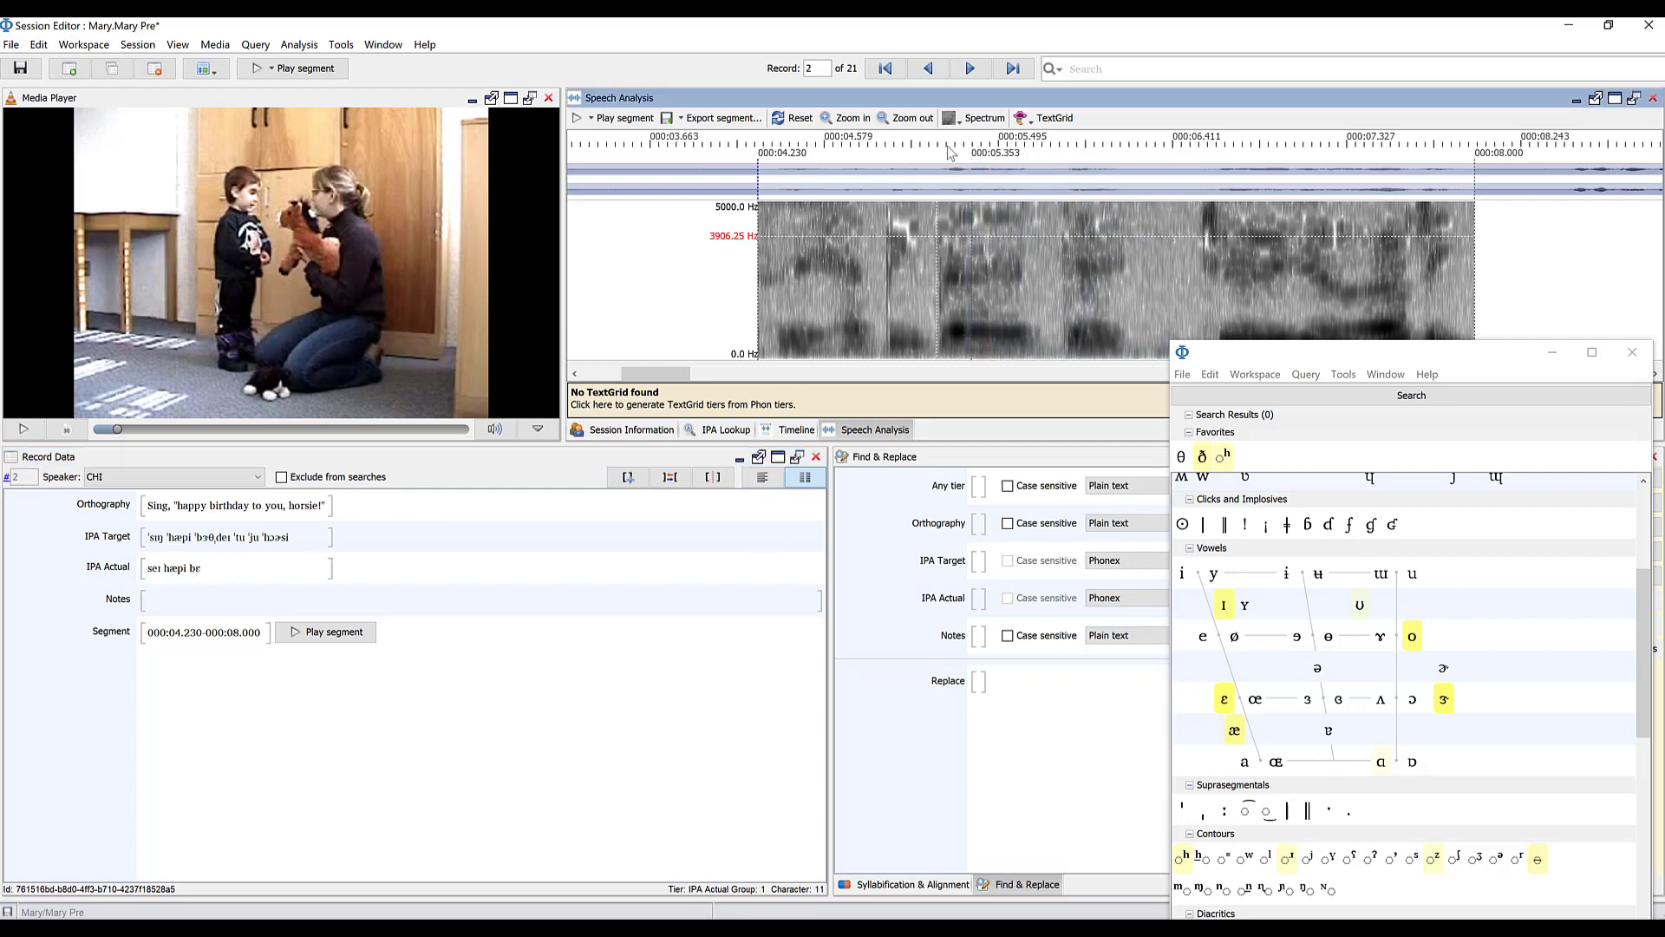
{"action": "left_click_drag", "start_coordinate": [936, 151], "coordinate": [1153, 170]}
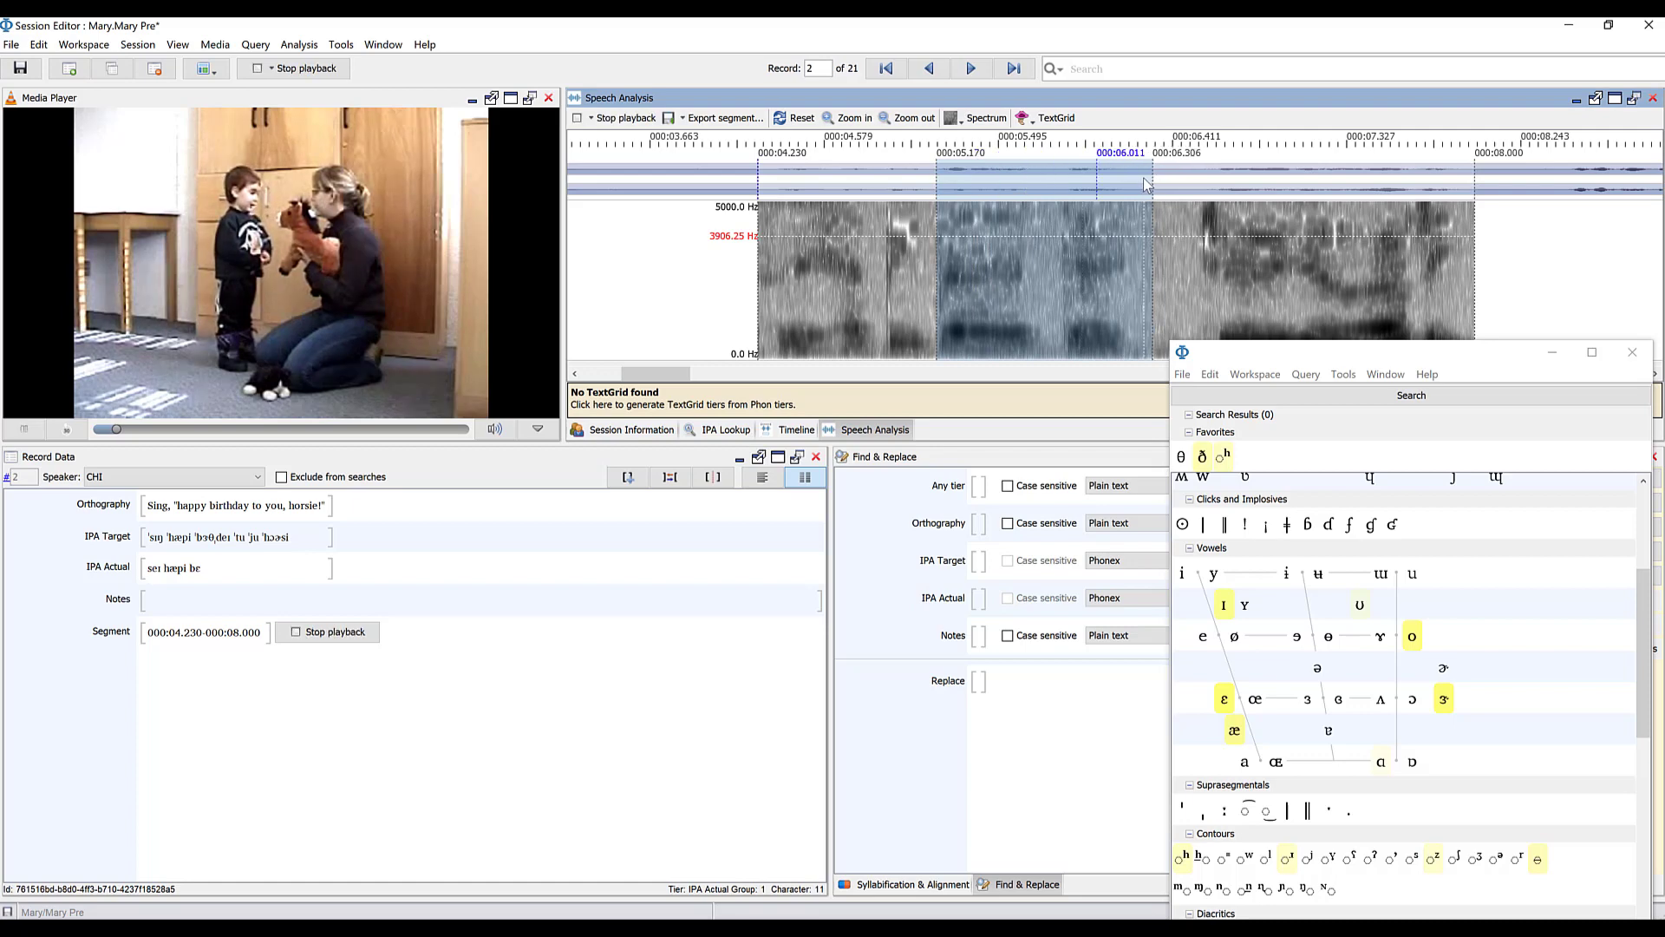
{"action": "left_click", "coordinate": [1020, 163]}
{"action": "left_click_drag", "start_coordinate": [1021, 168], "coordinate": [1061, 166]}
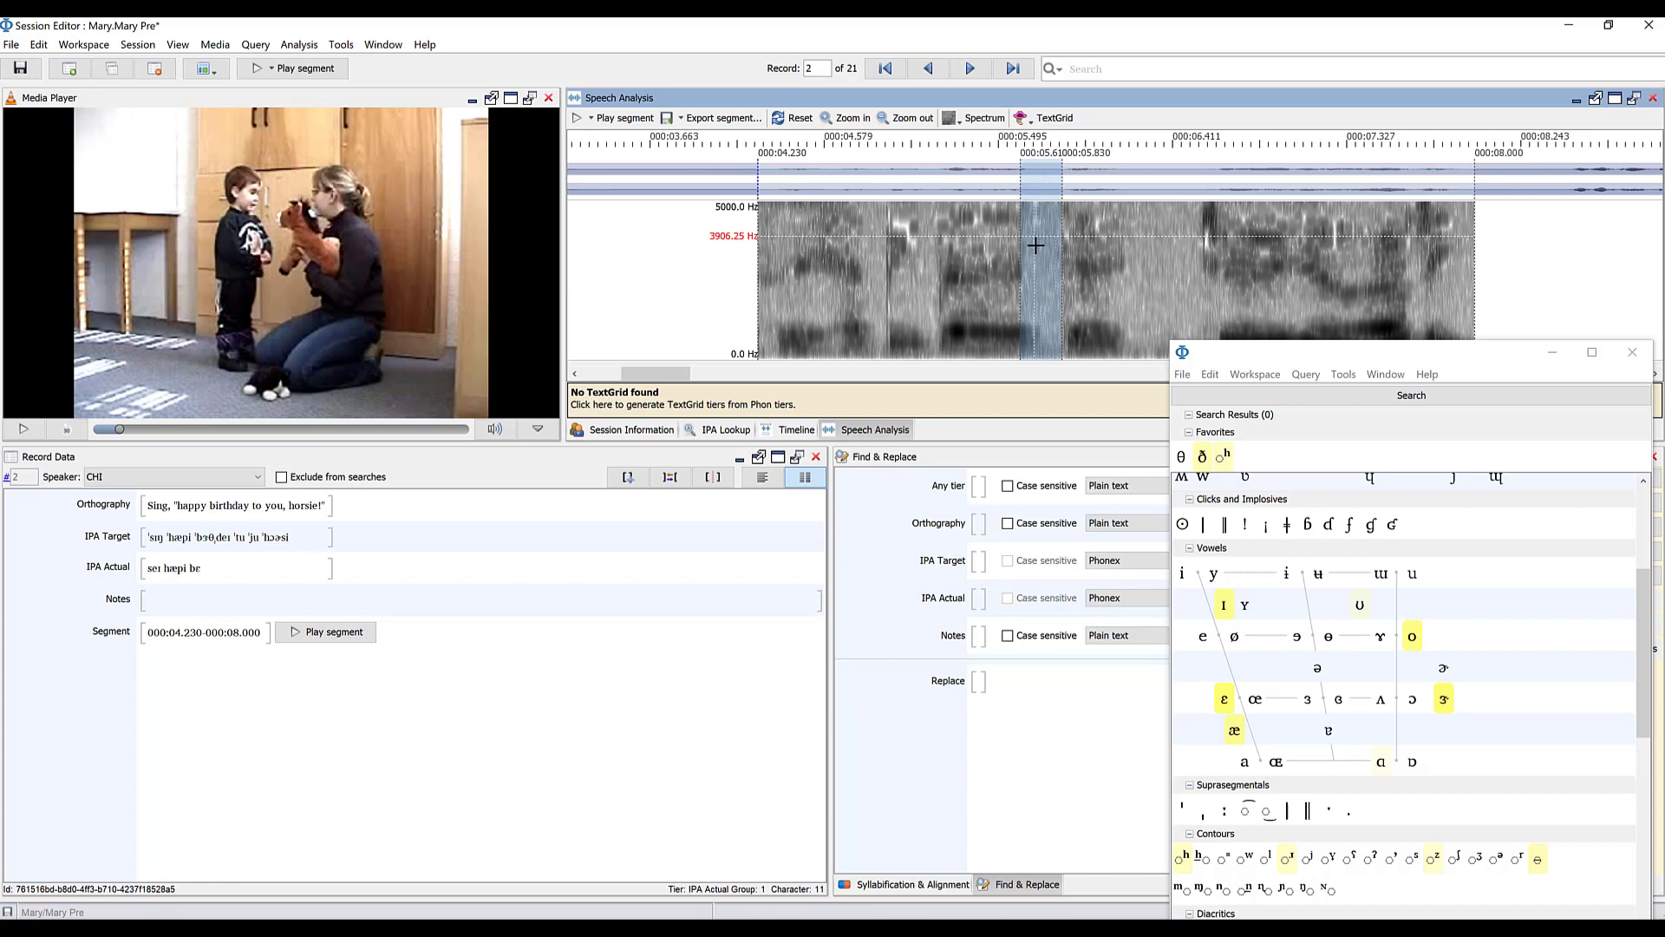
Step: Replay from about 5.463 to 6.237 s and isolate the short onset of the second syllable ending near 5.884 s
{"action": "left_click", "coordinate": [1002, 169]}
{"action": "left_click_drag", "start_coordinate": [994, 164], "coordinate": [1141, 172]}
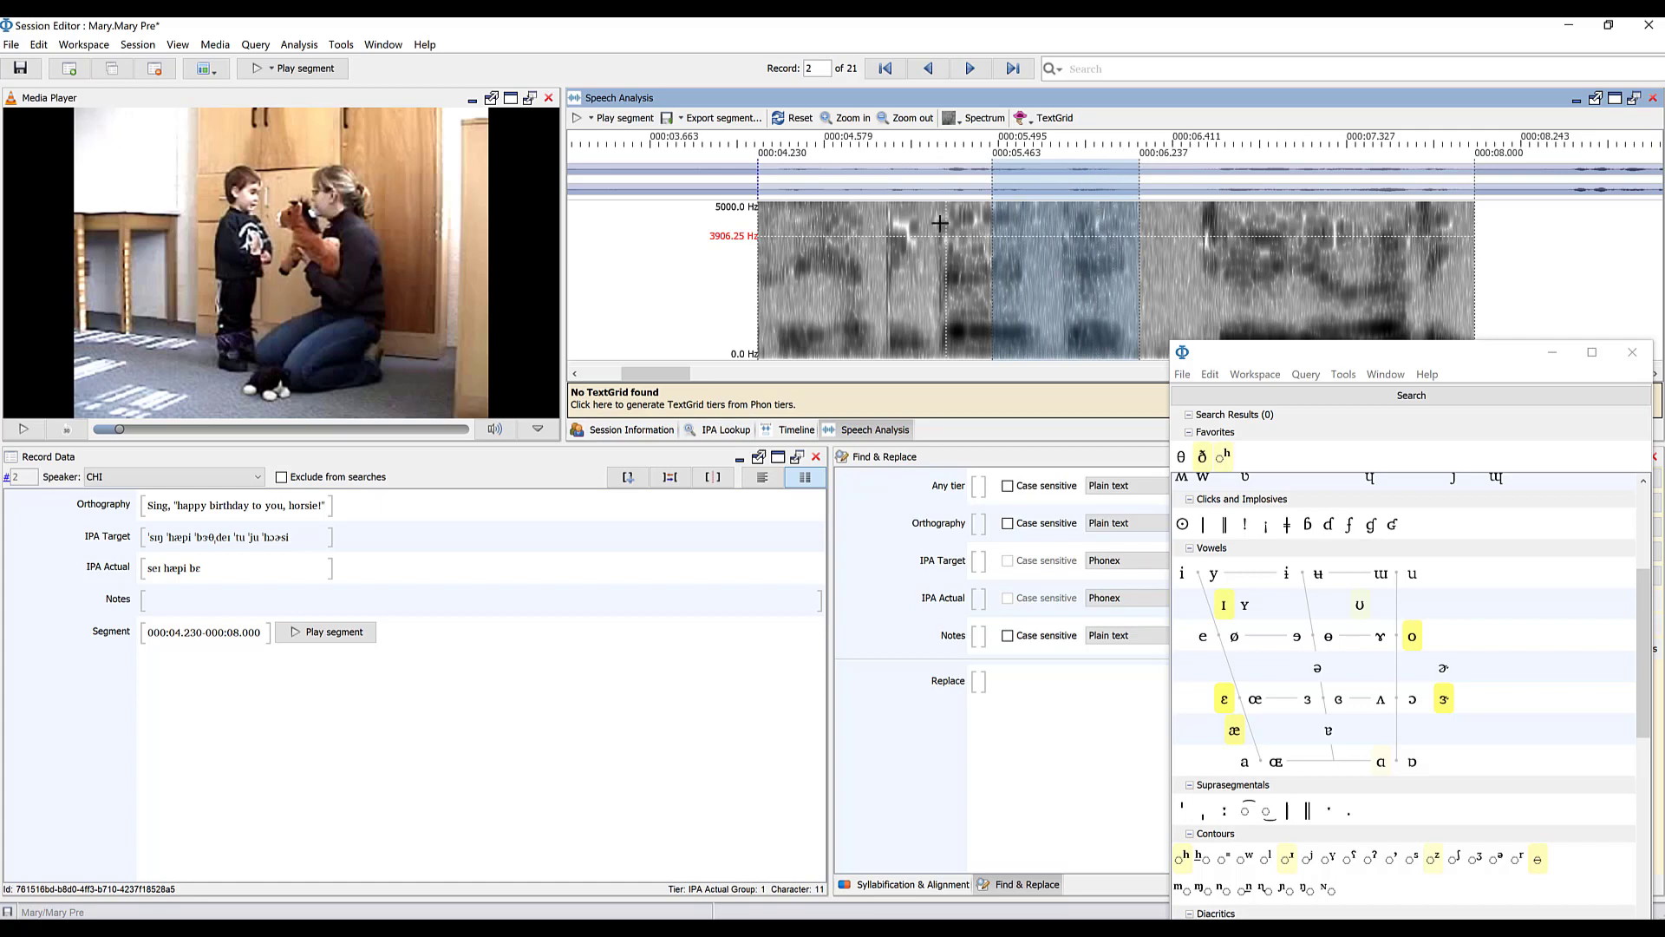
{"action": "key", "text": "space"}
{"action": "left_click", "coordinate": [1080, 155]}
{"action": "left_click_drag", "start_coordinate": [1060, 152], "coordinate": [1072, 156]}
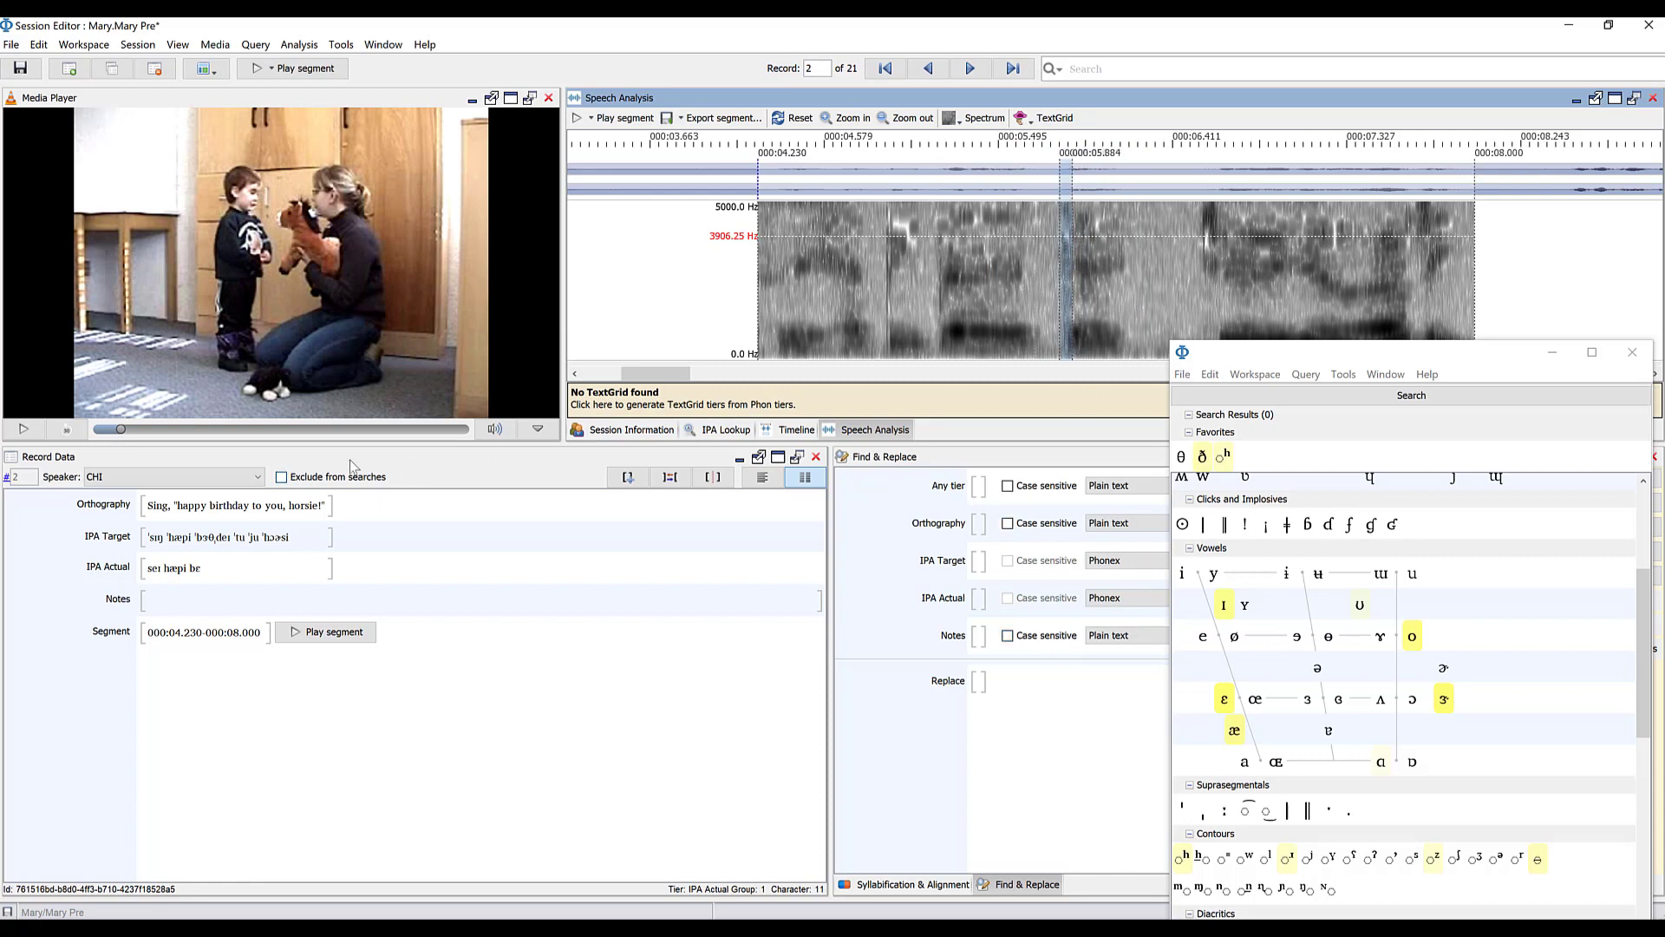
Step: Complete the word as "bɛteɪ" in the IPA Actual tier, inserting t and ɪ from the IPA Map
{"action": "left_click", "coordinate": [265, 568]}
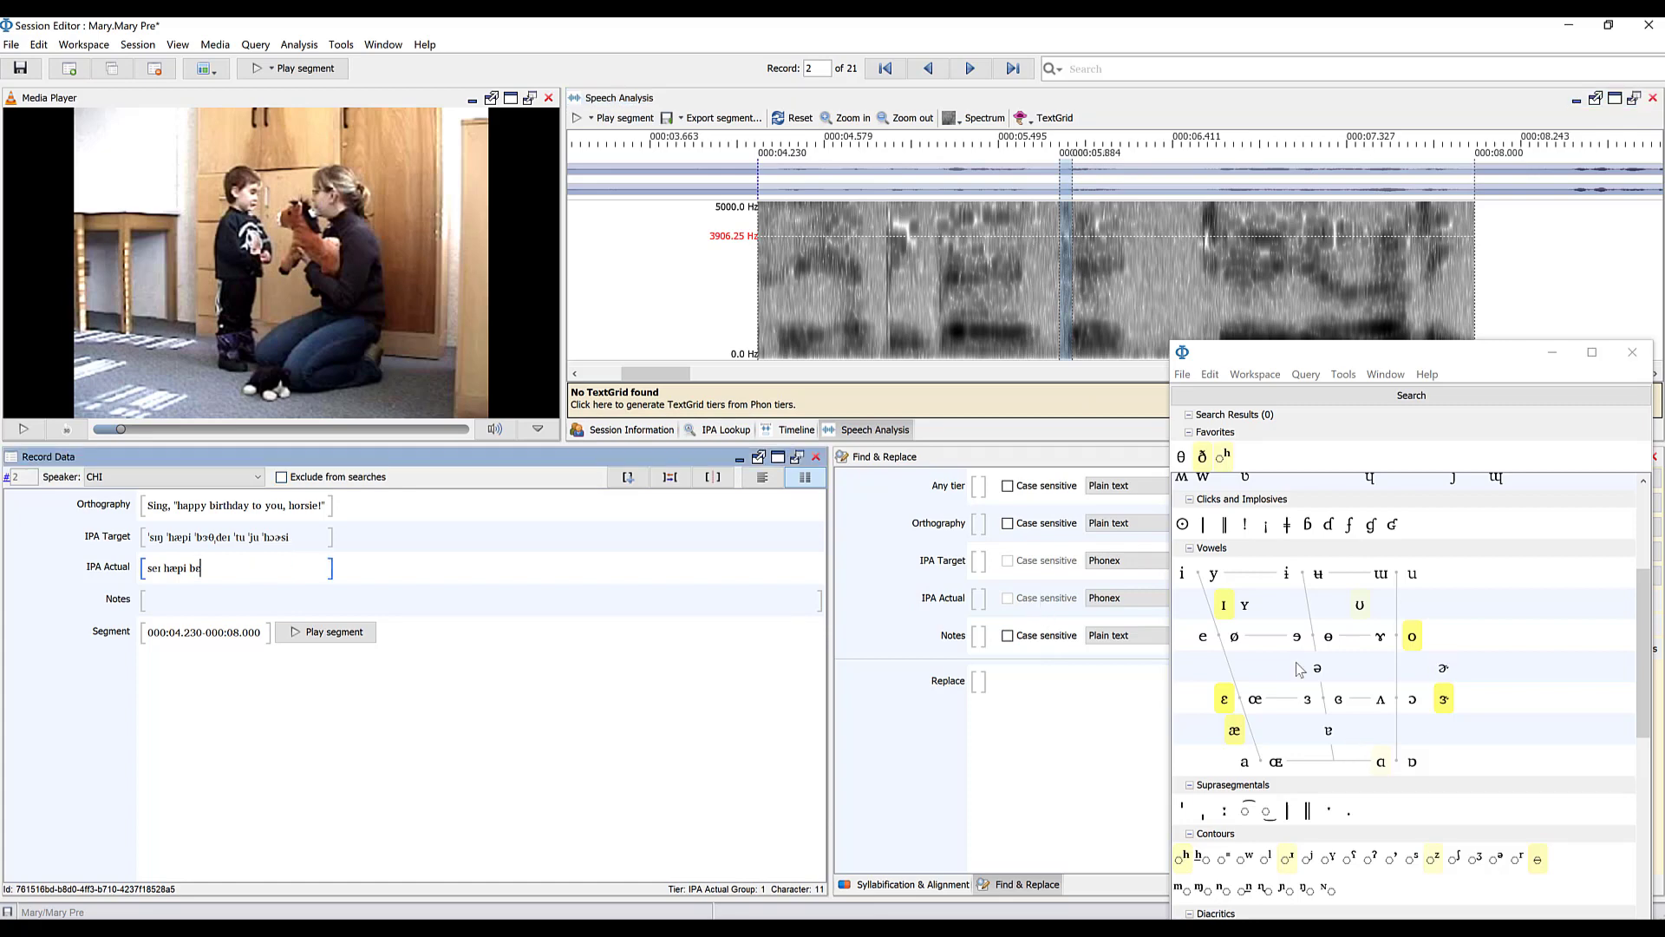
{"action": "scroll", "coordinate": [1301, 668], "scroll_direction": "up", "scroll_amount": 5}
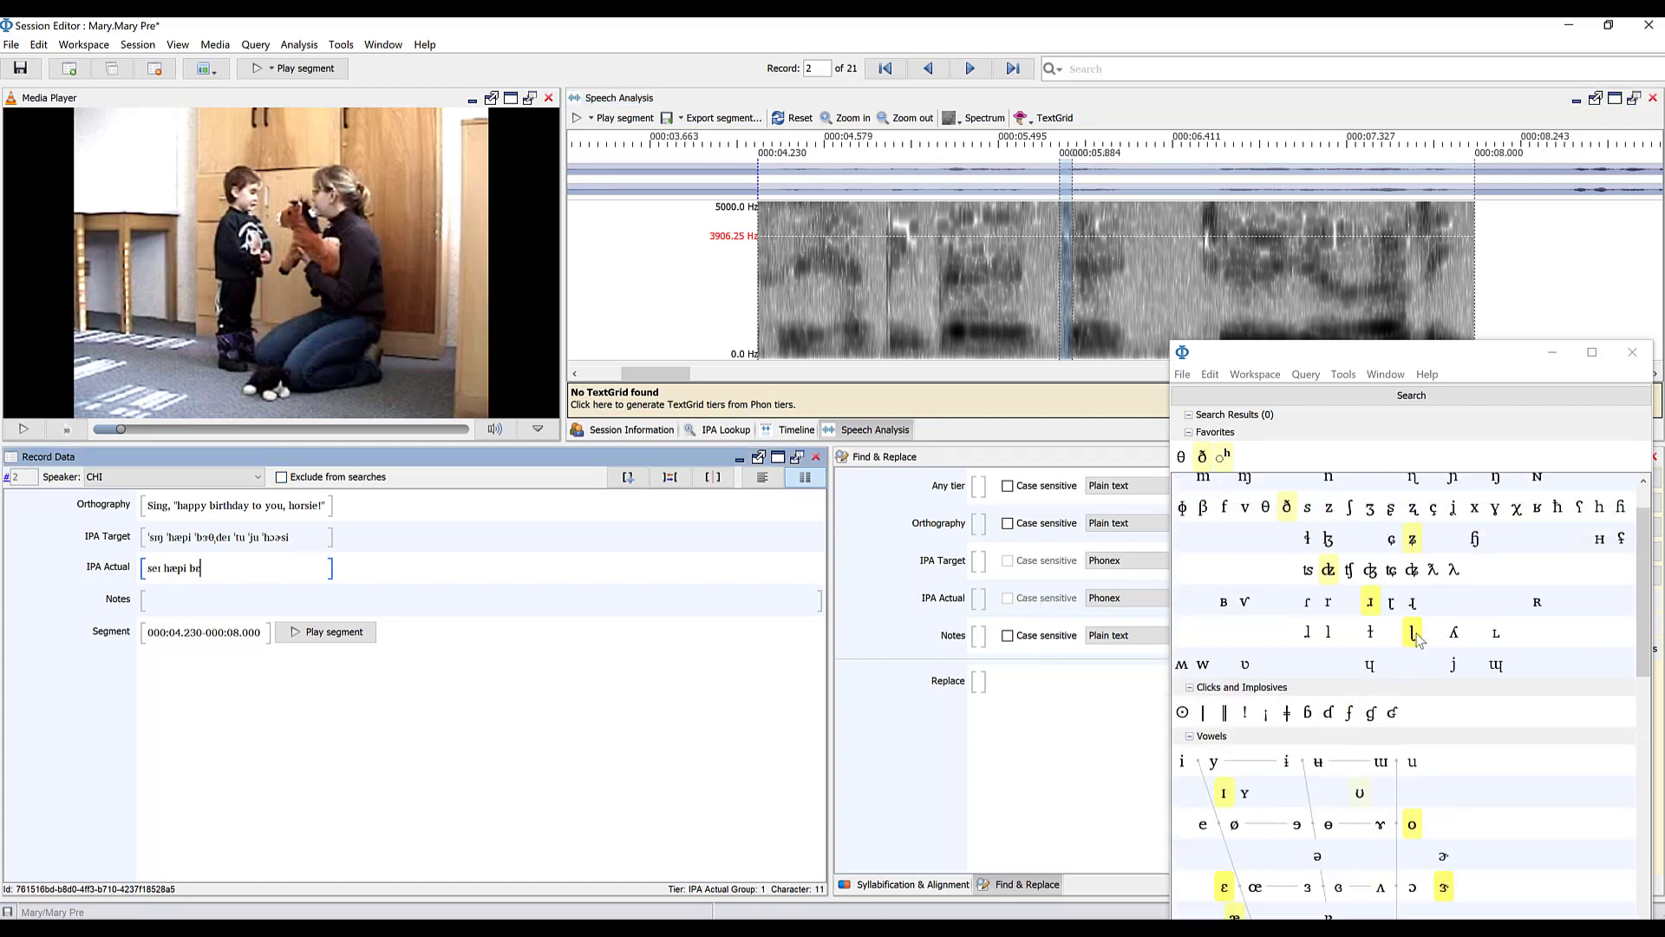
{"action": "scroll", "coordinate": [1353, 619], "scroll_direction": "up", "scroll_amount": 1}
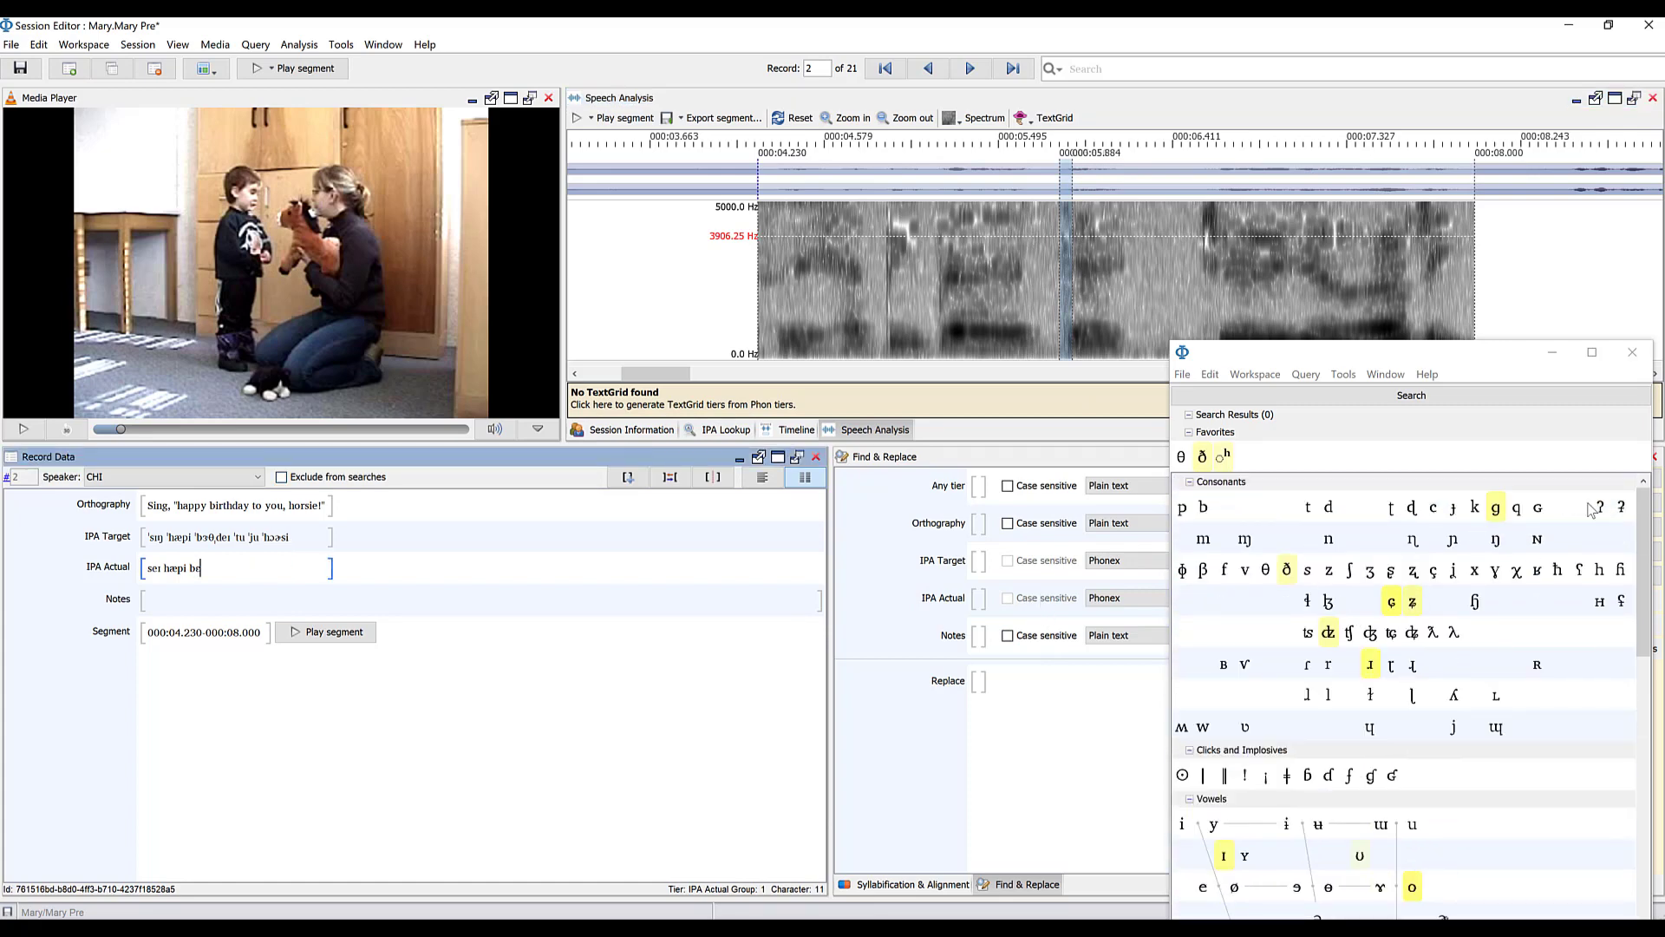
{"action": "left_click", "coordinate": [1309, 509]}
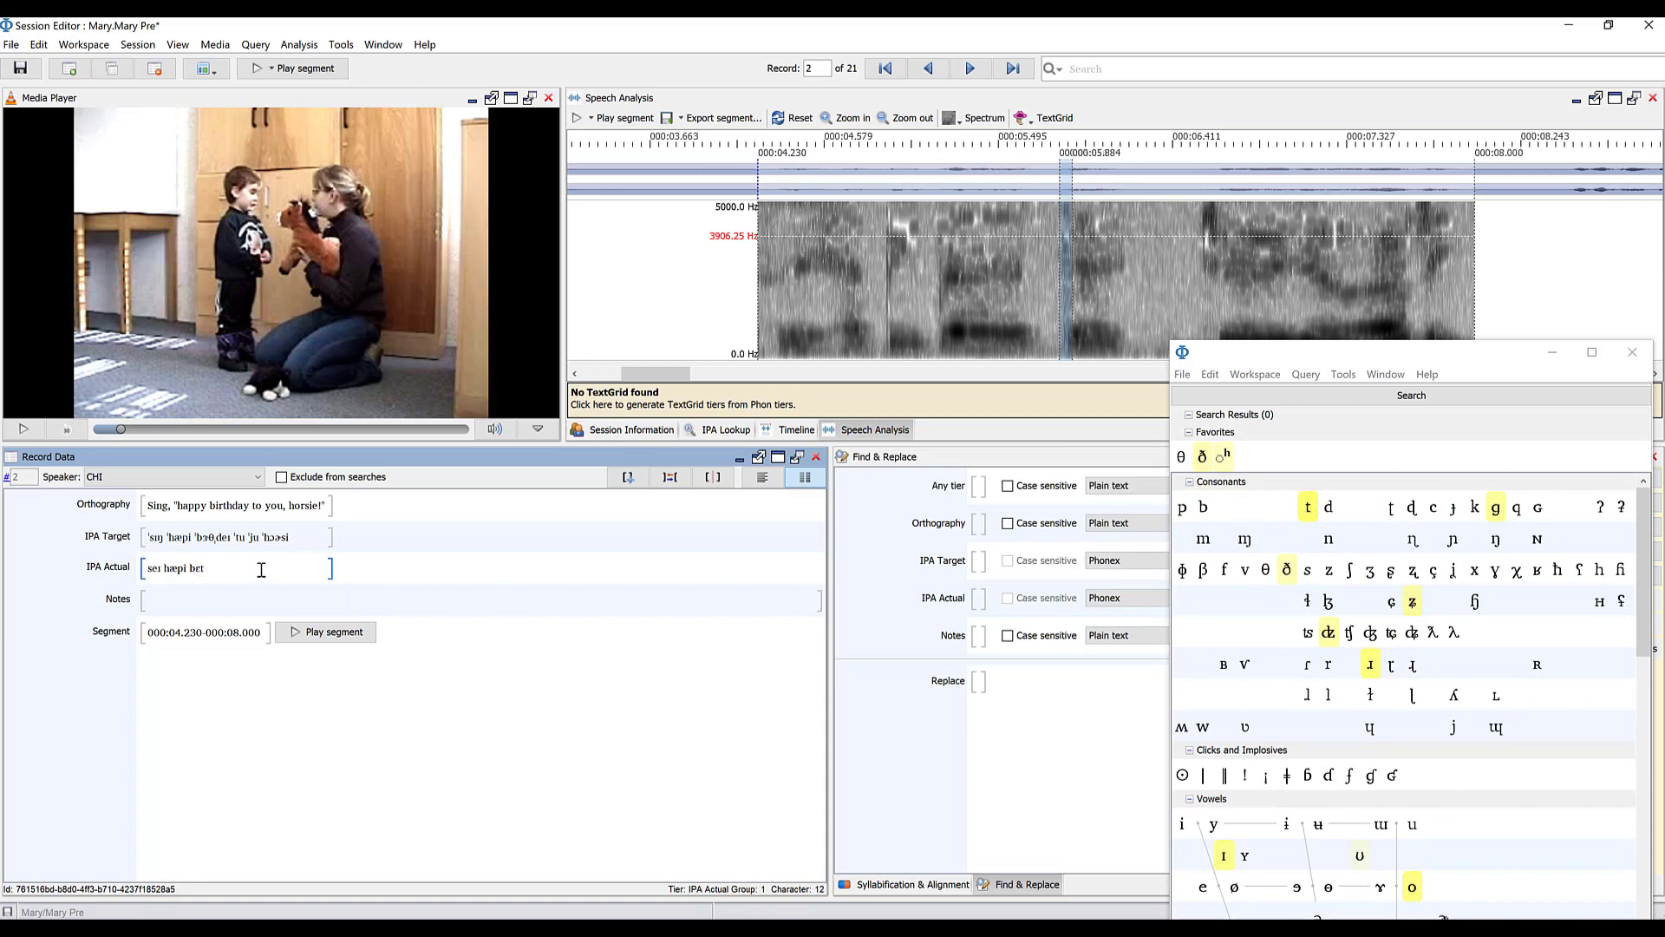
{"action": "left_click", "coordinate": [1225, 856]}
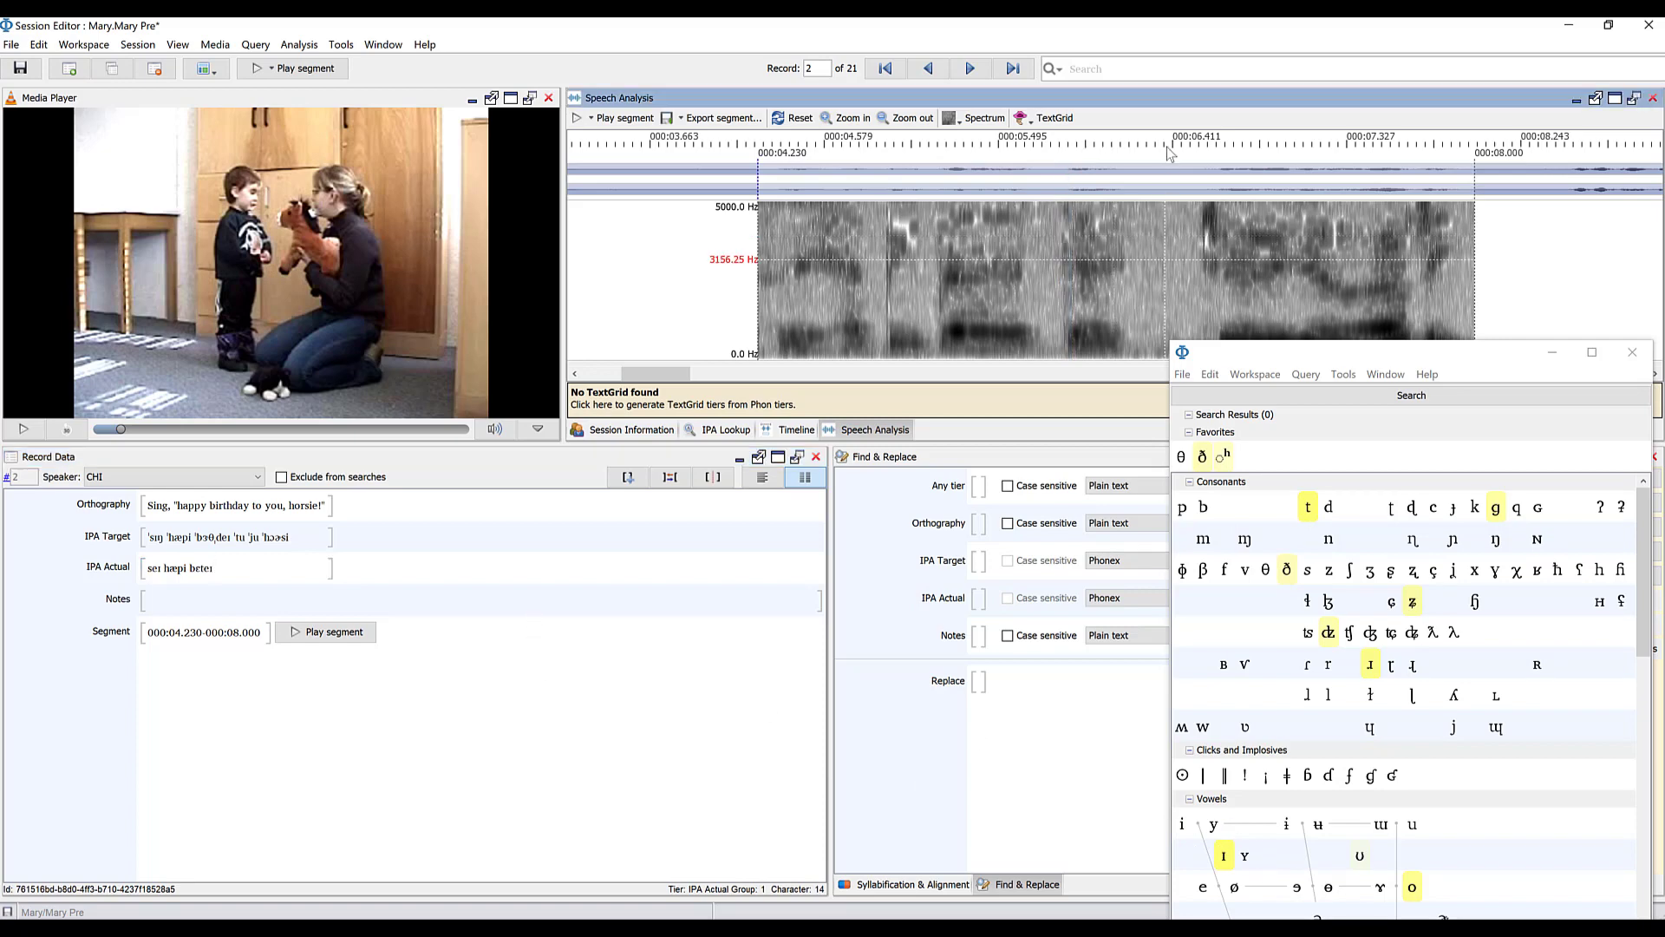
Step: Play the final stretch from about 6.388 to 8.000 s and append "tu ju hɔzi" to the IPA Actual tier
{"action": "mouse_move", "coordinate": [1169, 164]}
{"action": "left_mouse_down"}
{"action": "mouse_move", "coordinate": [1488, 168]}
{"action": "mouse_move", "coordinate": [1471, 168]}
{"action": "left_mouse_up"}
{"action": "key", "text": "space"}
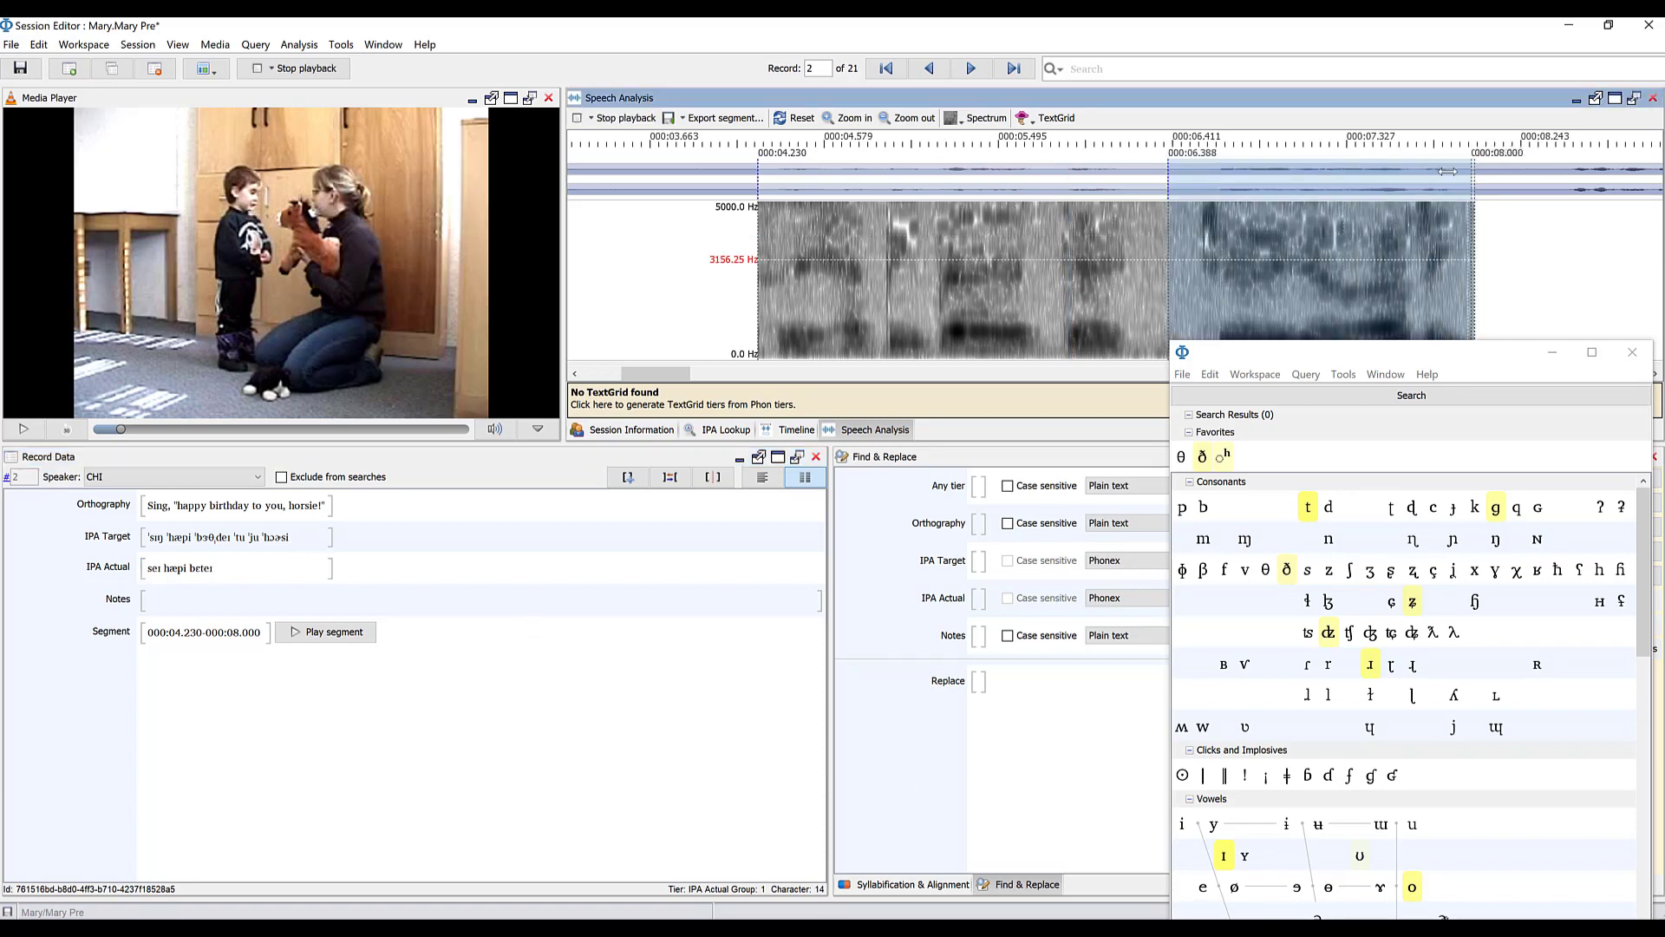
{"action": "left_click", "coordinate": [262, 571]}
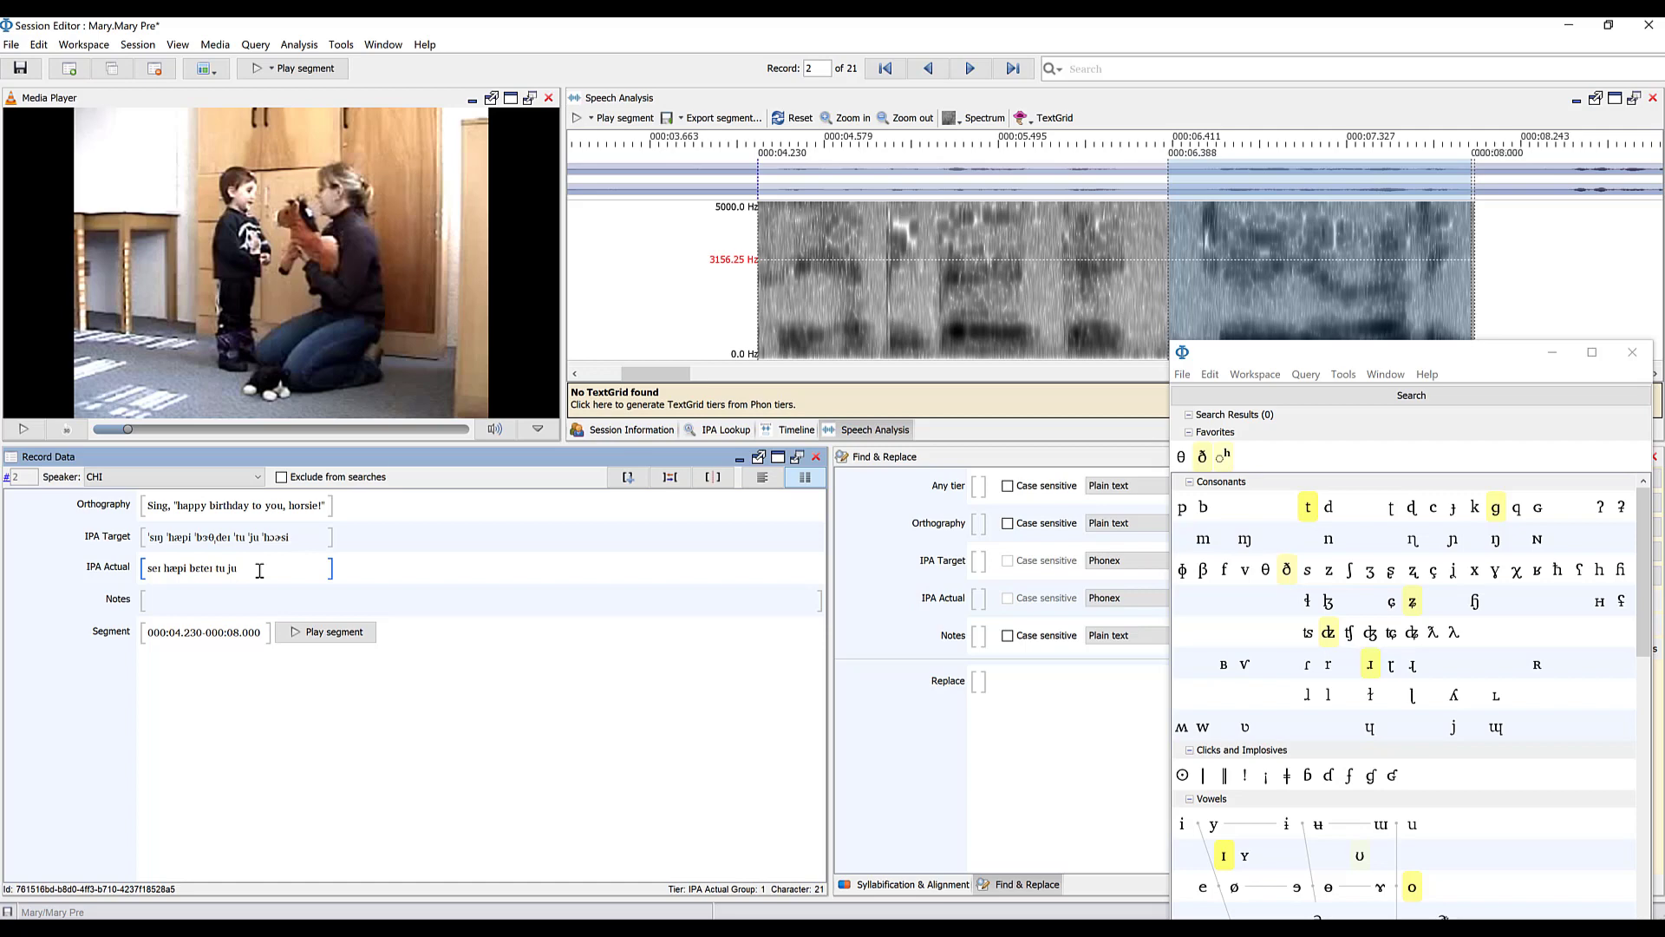
{"action": "type", "text": "h"}
{"action": "scroll", "coordinate": [1268, 767], "scroll_direction": "down", "scroll_amount": 5}
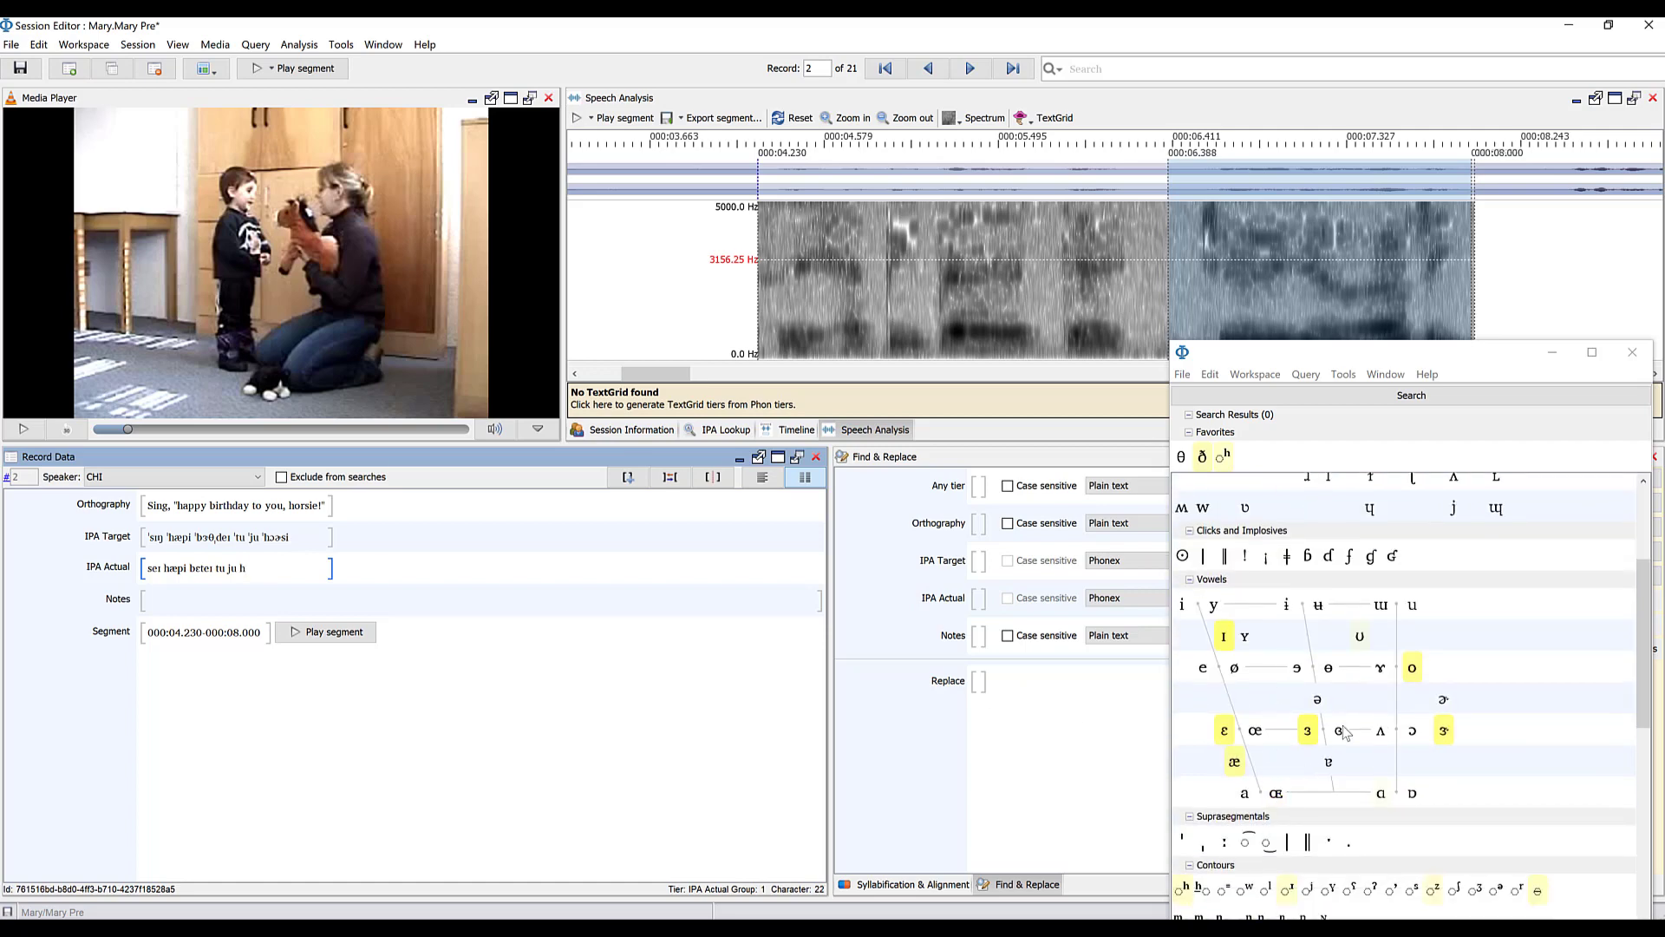
{"action": "left_click", "coordinate": [1412, 730]}
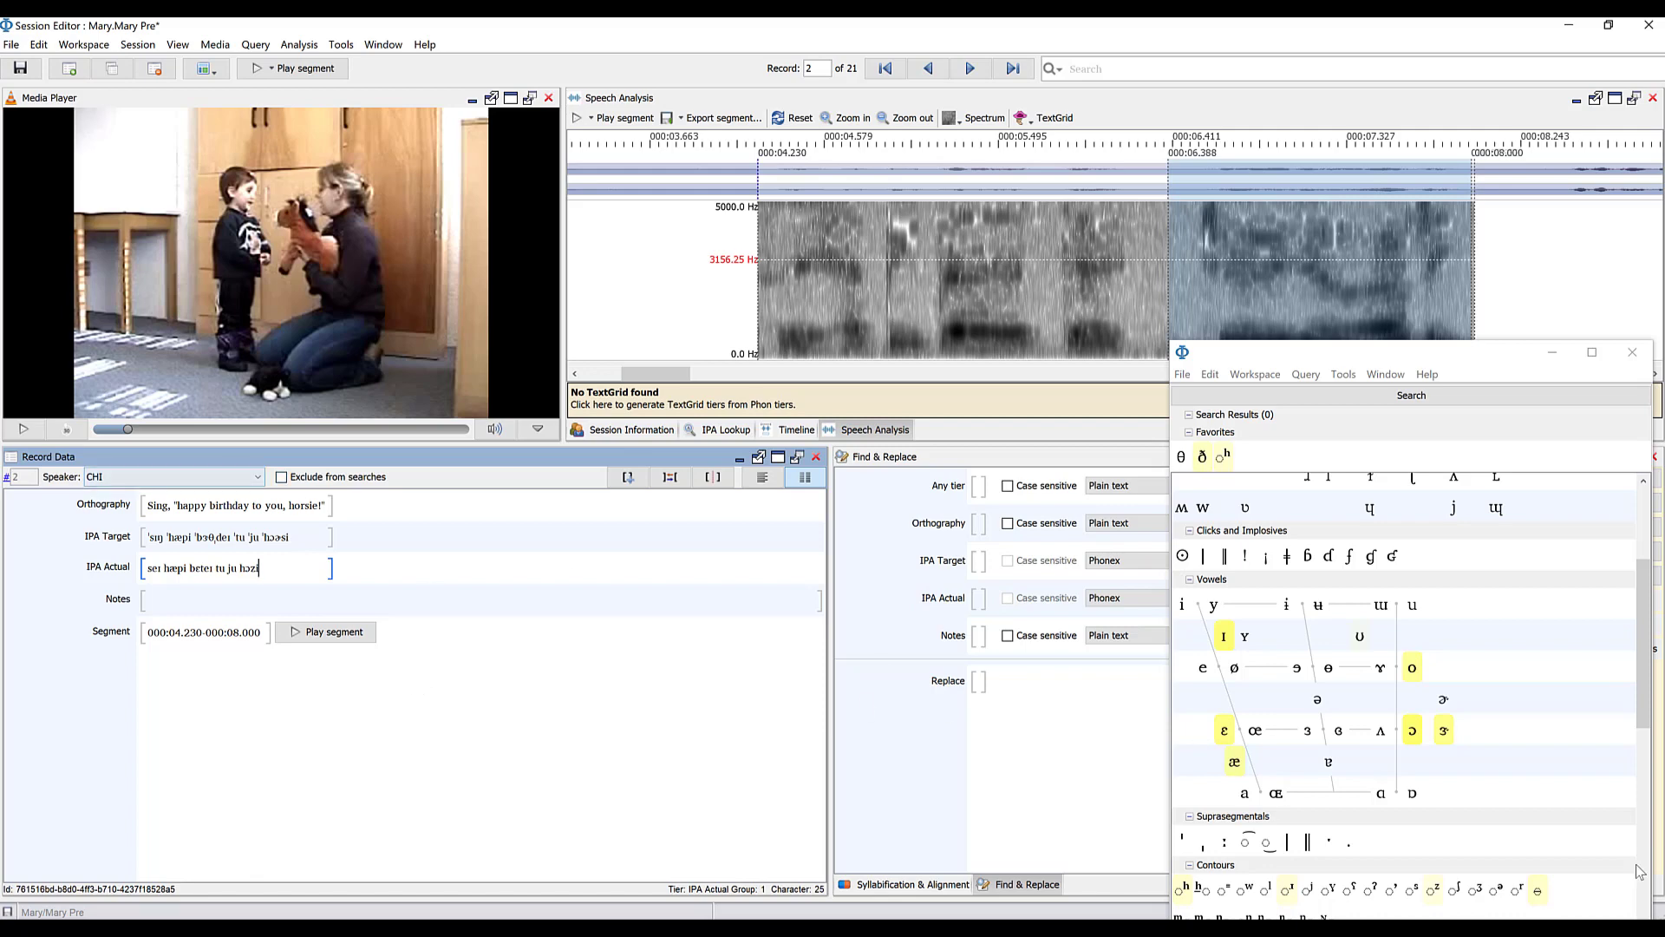
Step: Replay the final words from about 6.548 to 8.005 s, narrowing the selection to shorter stretches within "horsie"
{"action": "left_click", "coordinate": [1272, 186]}
{"action": "left_click", "coordinate": [1272, 186]}
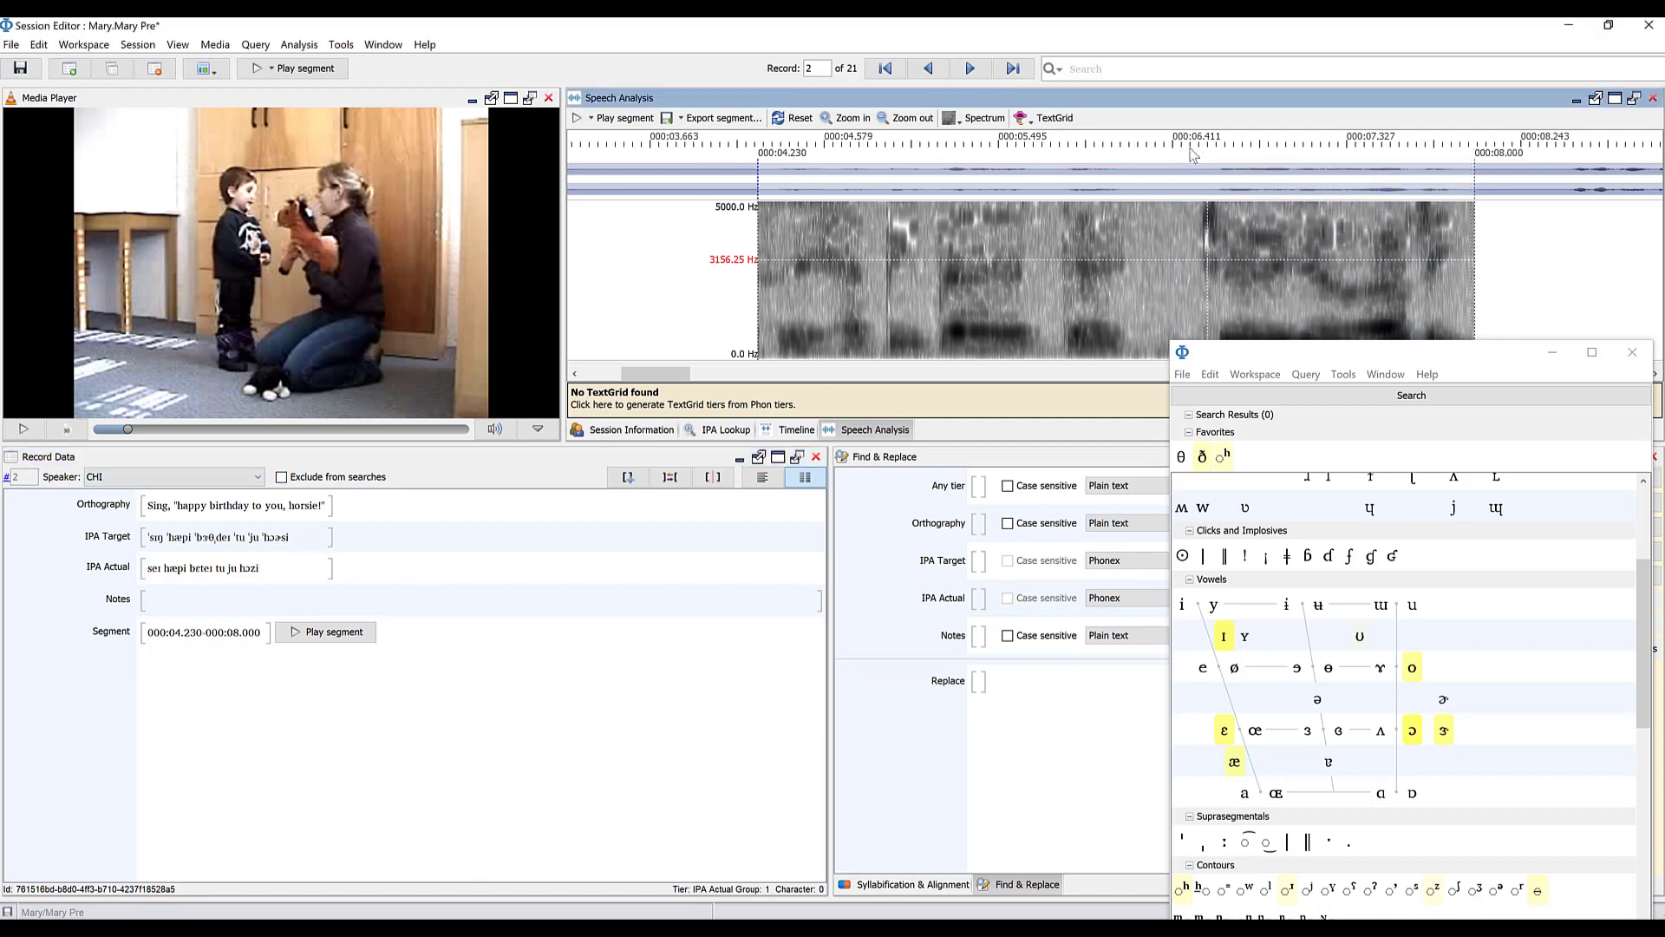
{"action": "left_click_drag", "start_coordinate": [1201, 149], "coordinate": [1470, 161]}
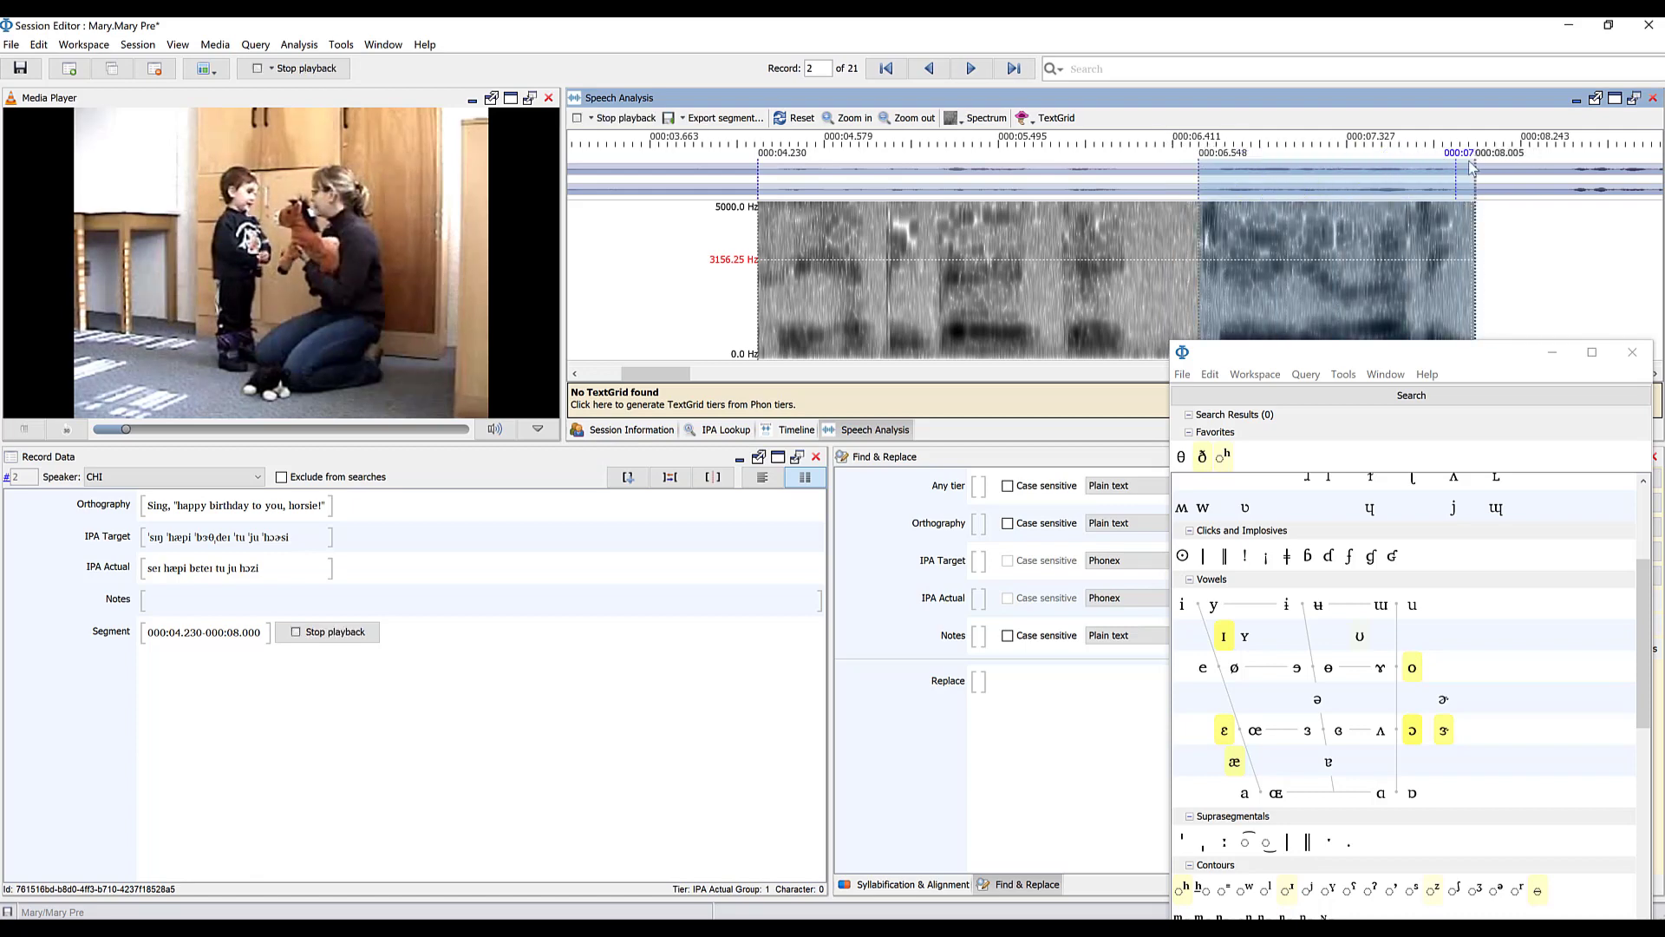
{"action": "left_click", "coordinate": [1333, 141]}
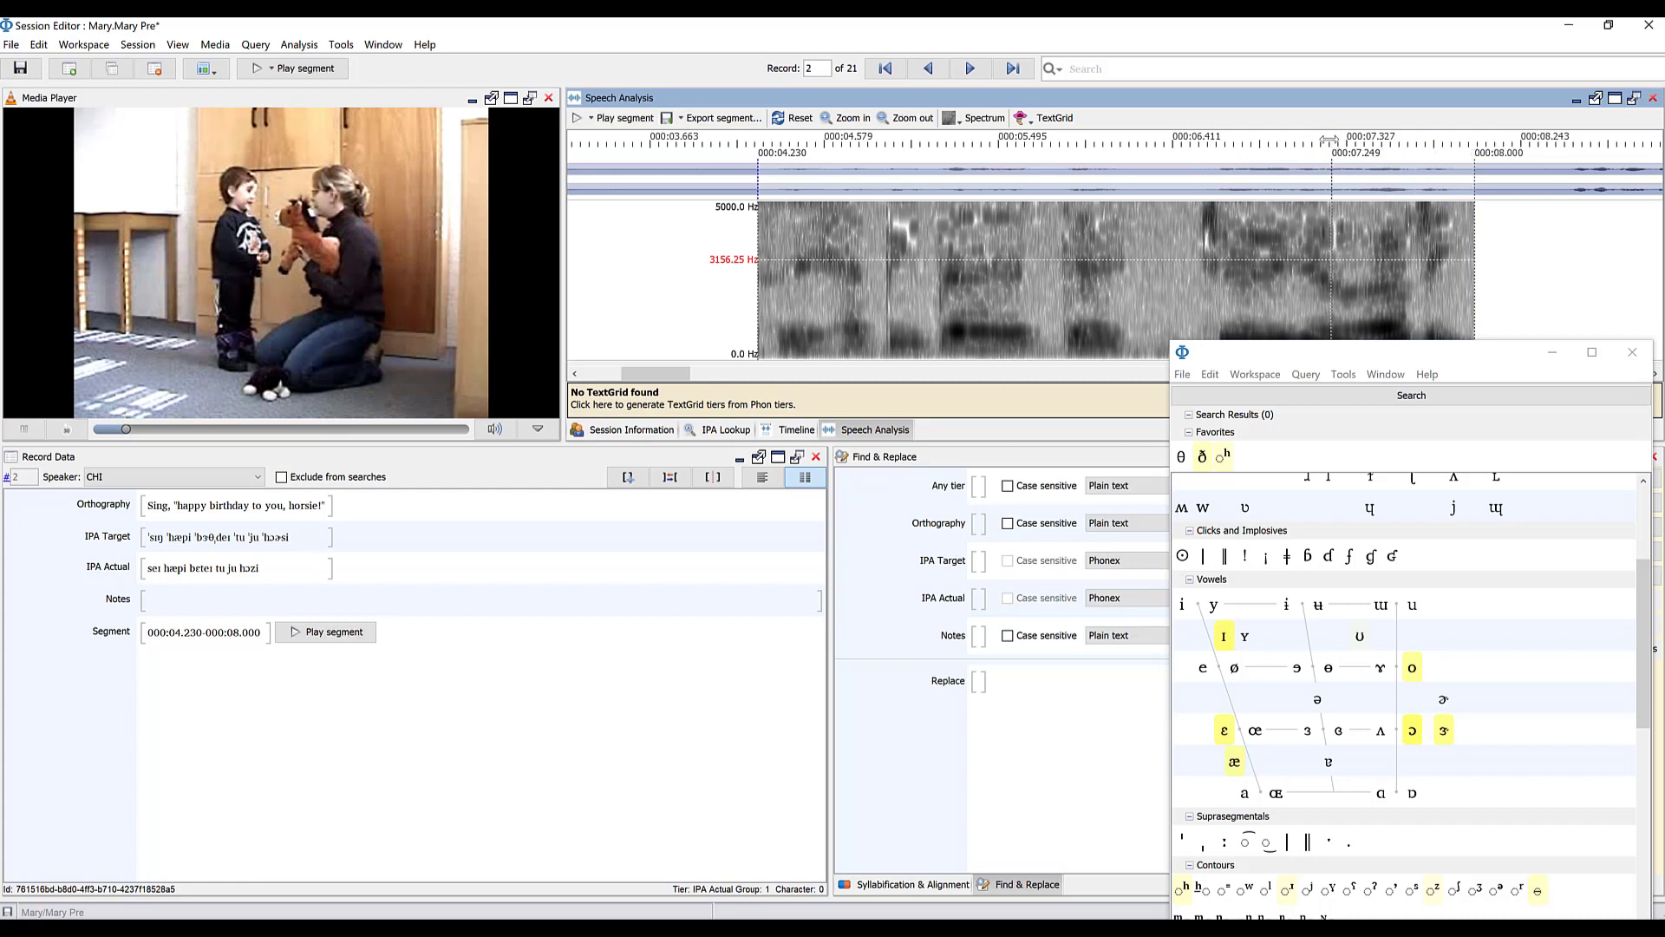
{"action": "left_click_drag", "start_coordinate": [1332, 140], "coordinate": [1472, 159]}
{"action": "left_click", "coordinate": [1311, 146]}
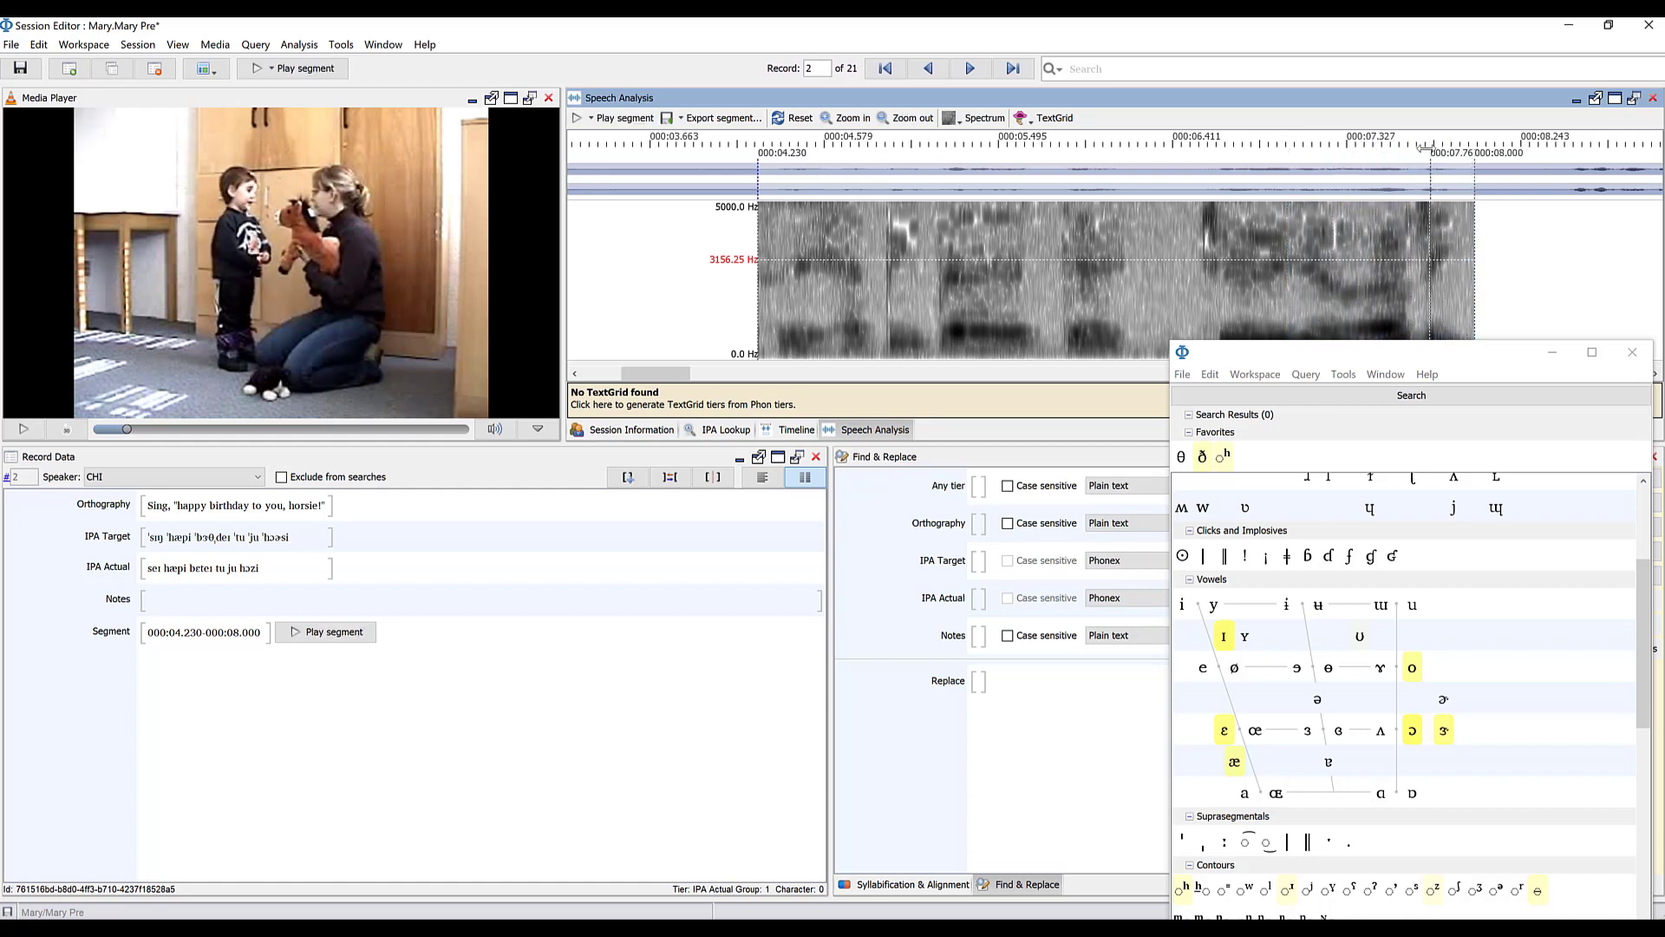
{"action": "left_click_drag", "start_coordinate": [1369, 137], "coordinate": [1411, 138]}
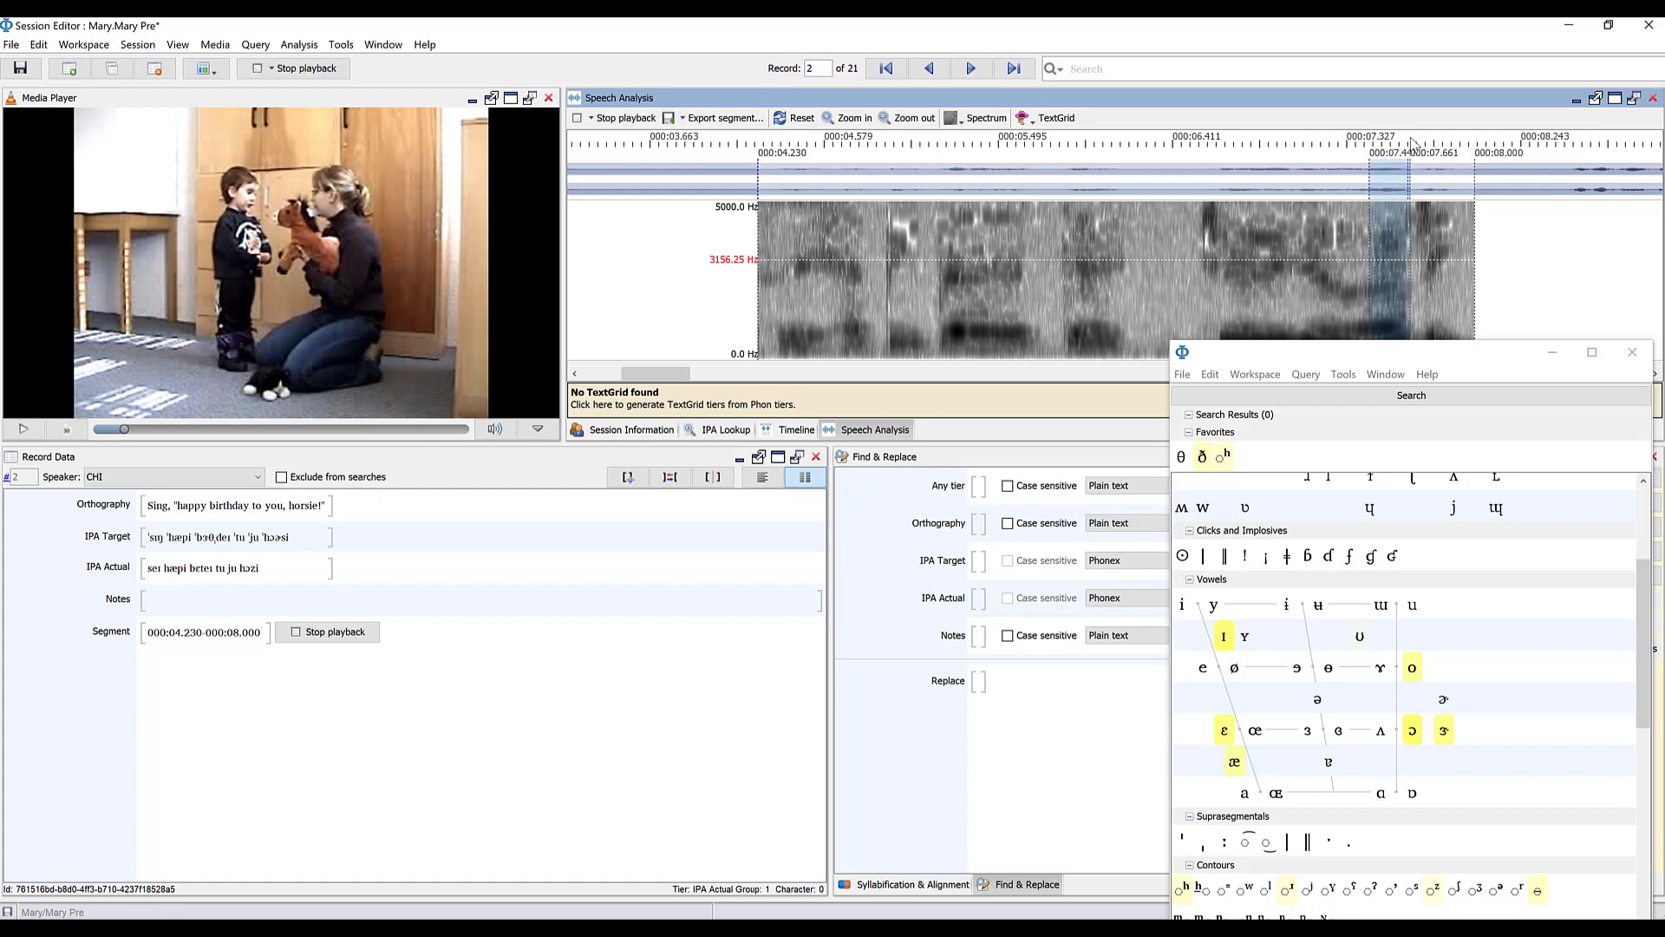
Step: In the IPA Actual tier, change the t of the "birthday" word to d and "hɔzi" to "hozi"
{"action": "left_click", "coordinate": [242, 568]}
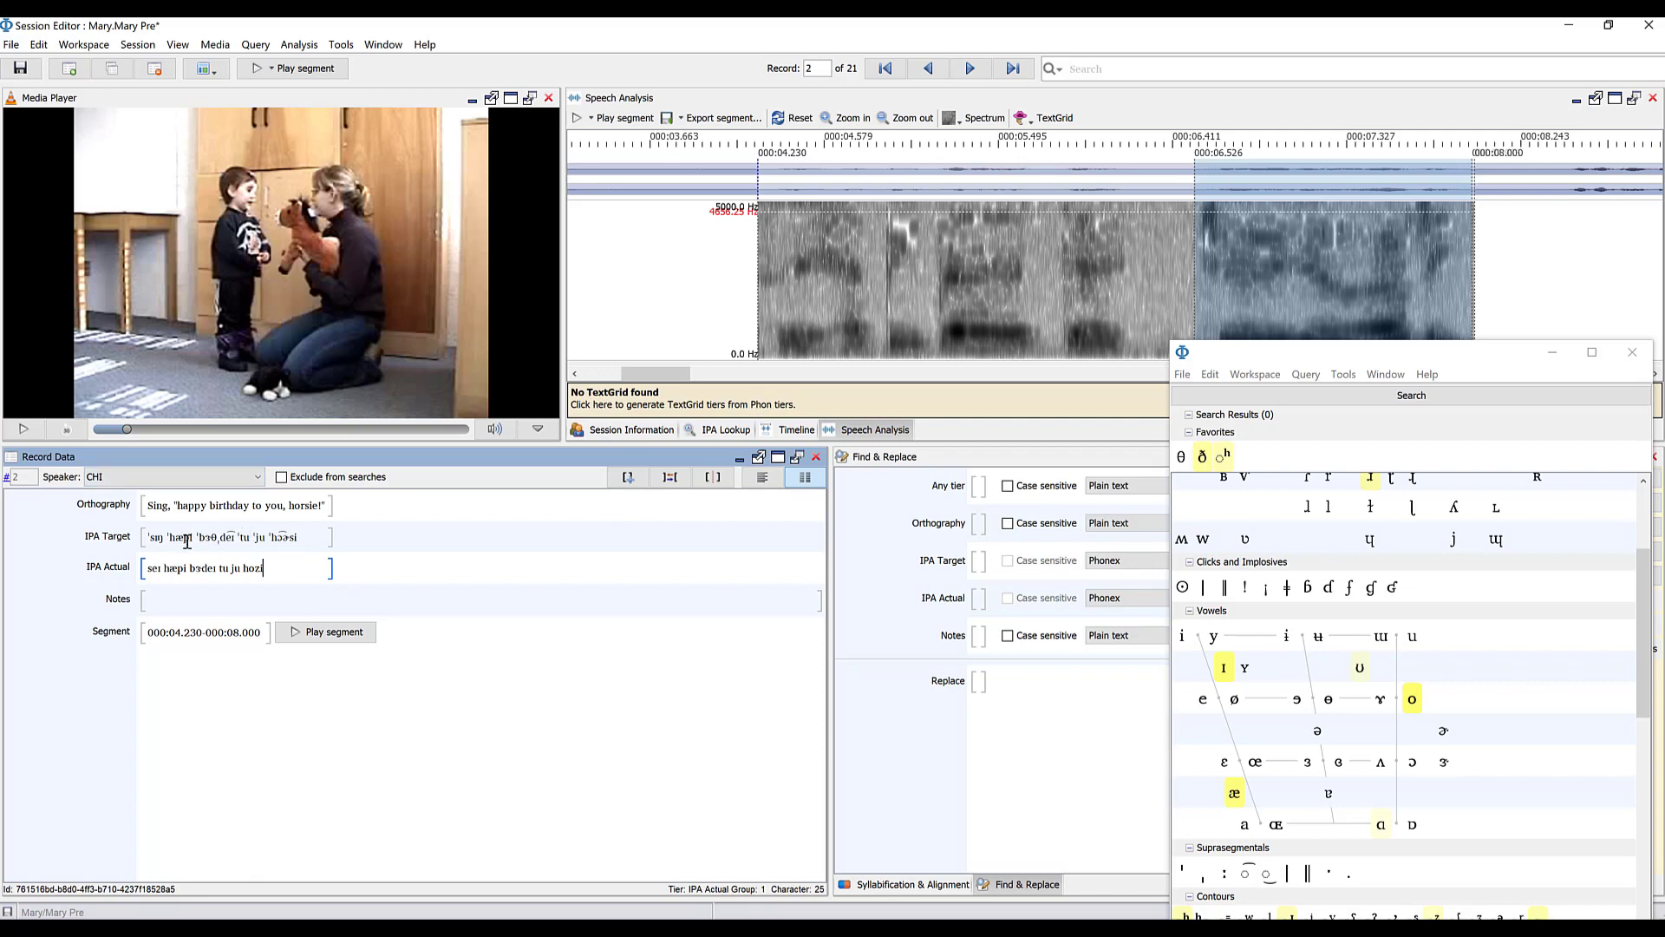
{"action": "mouse_move", "coordinate": [208, 569]}
{"action": "left_mouse_down"}
{"action": "mouse_move", "coordinate": [263, 569]}
{"action": "mouse_move", "coordinate": [213, 569]}
{"action": "left_mouse_up"}
{"action": "left_click", "coordinate": [242, 569]}
Step: Remove the tie bars from the vowels of "birthday" and "horsie" in the IPA Target tier
{"action": "left_click", "coordinate": [233, 538]}
{"action": "key", "text": "BackSpace"}
{"action": "left_click", "coordinate": [274, 537]}
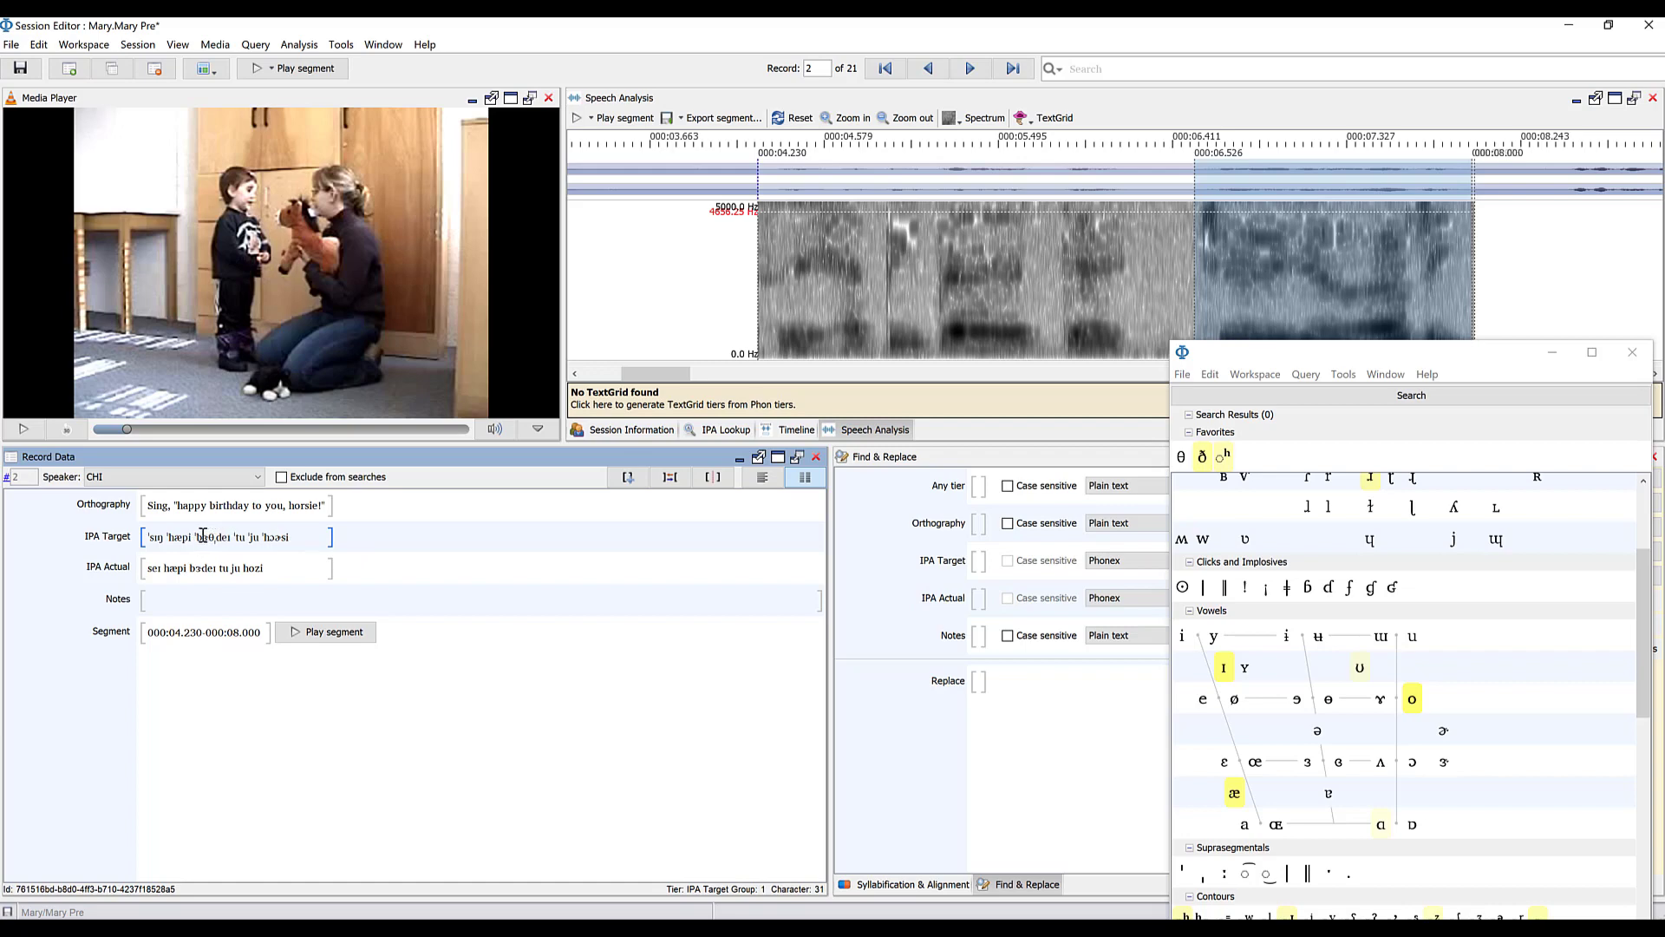
Step: Replace the symbol between b and d in the IPA Actual tier with ɛ and ɹ to read "bɛɹdeɪ"
{"action": "left_click_drag", "start_coordinate": [197, 567], "coordinate": [204, 568]}
{"action": "scroll", "coordinate": [1318, 741], "scroll_direction": "up", "scroll_amount": 6}
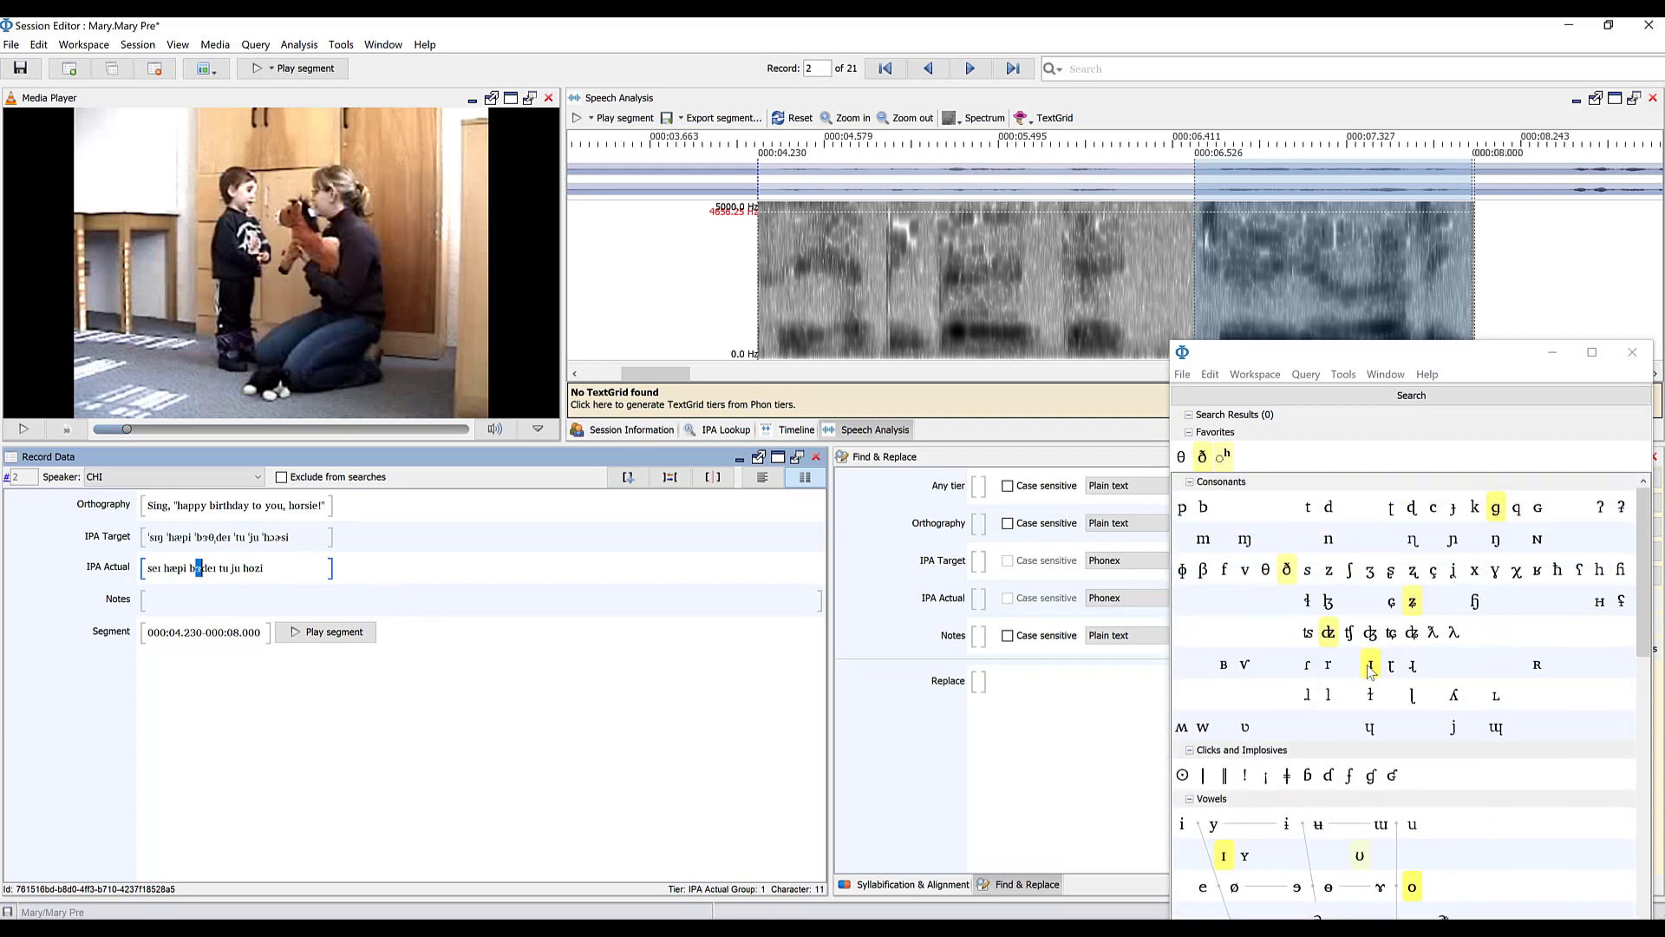
{"action": "key", "text": "BackSpace"}
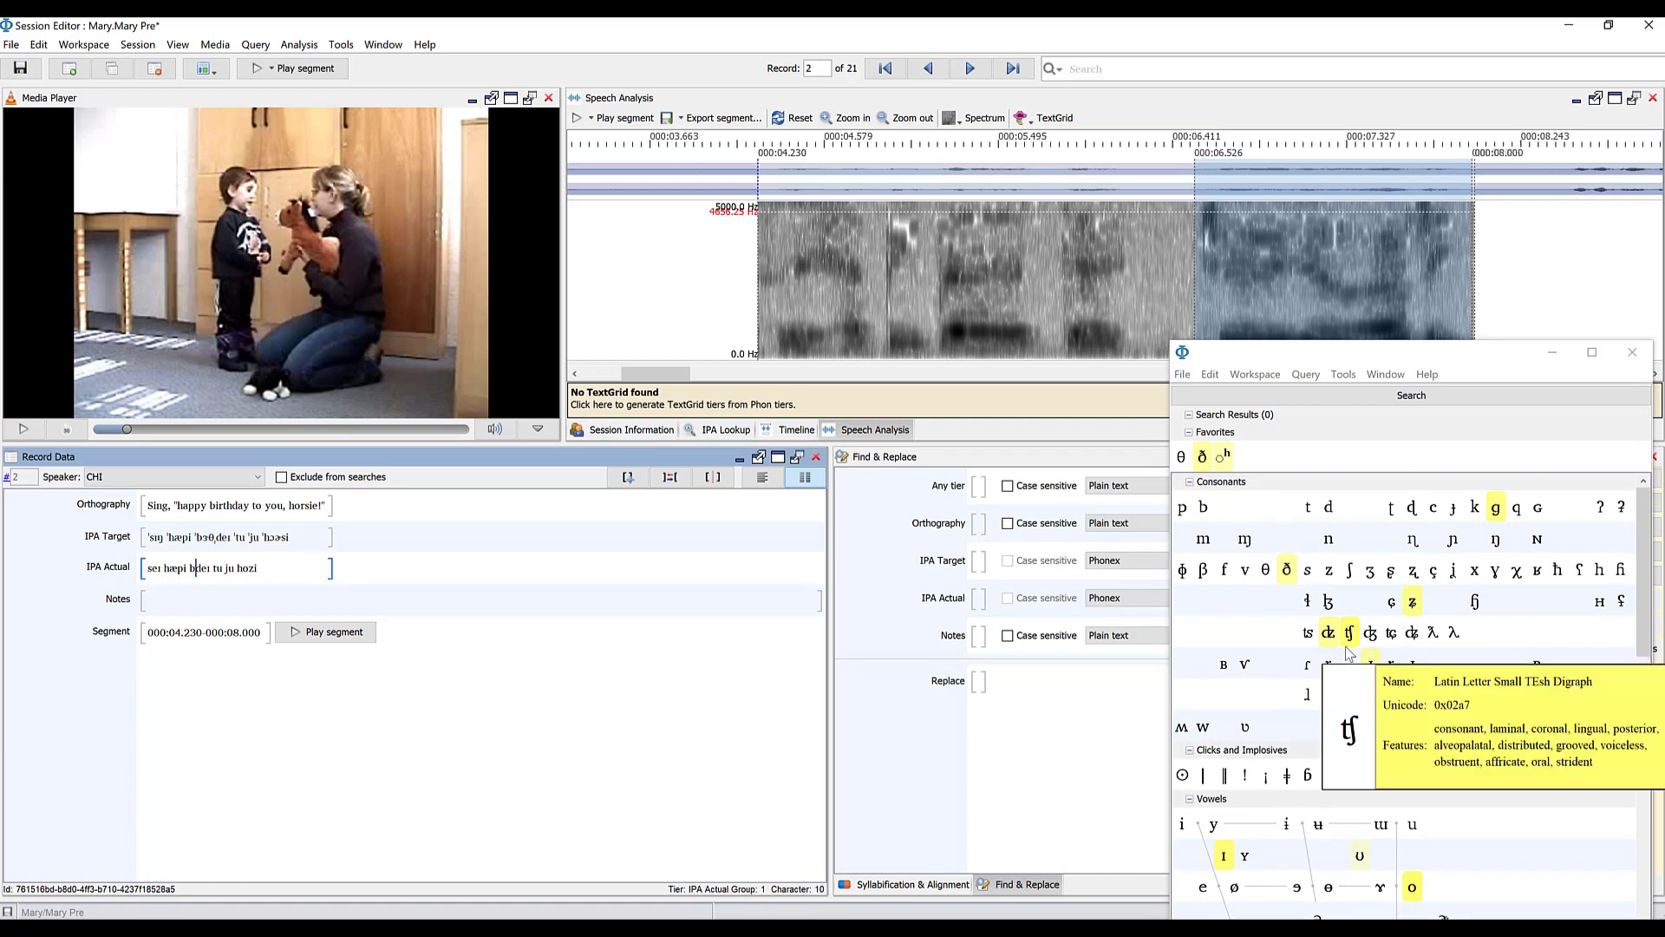
{"action": "scroll", "coordinate": [1349, 794], "scroll_direction": "down", "scroll_amount": 4}
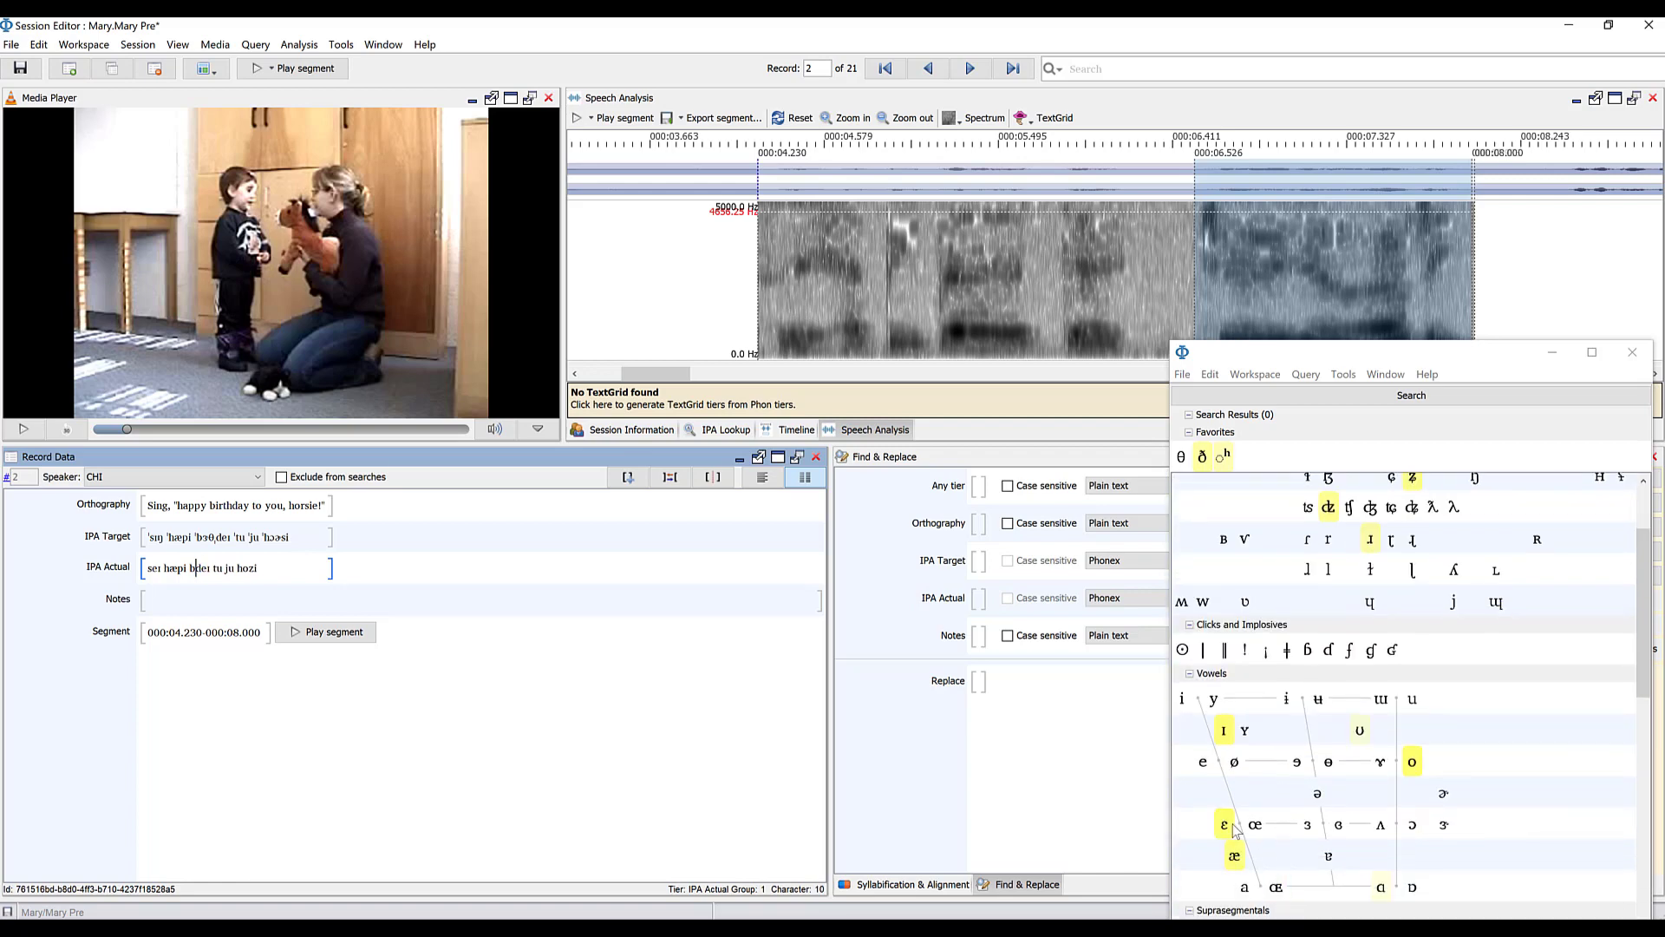
{"action": "left_click", "coordinate": [1225, 825]}
{"action": "scroll", "coordinate": [1532, 512], "scroll_direction": "up", "scroll_amount": 3}
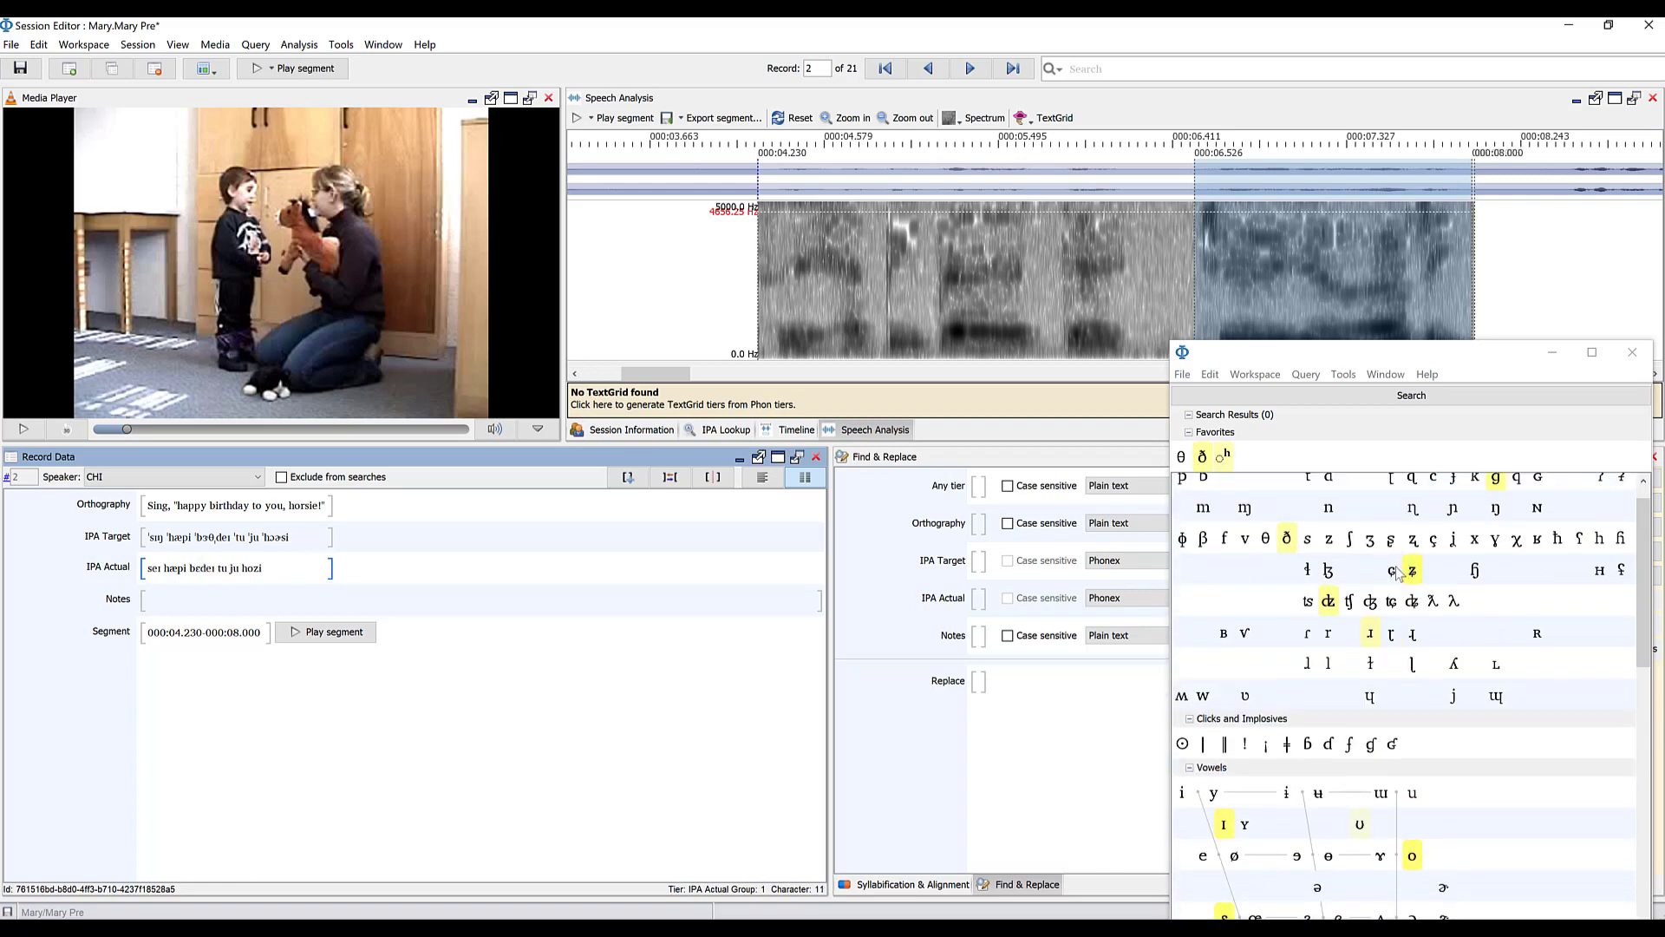
{"action": "left_click", "coordinate": [1371, 634]}
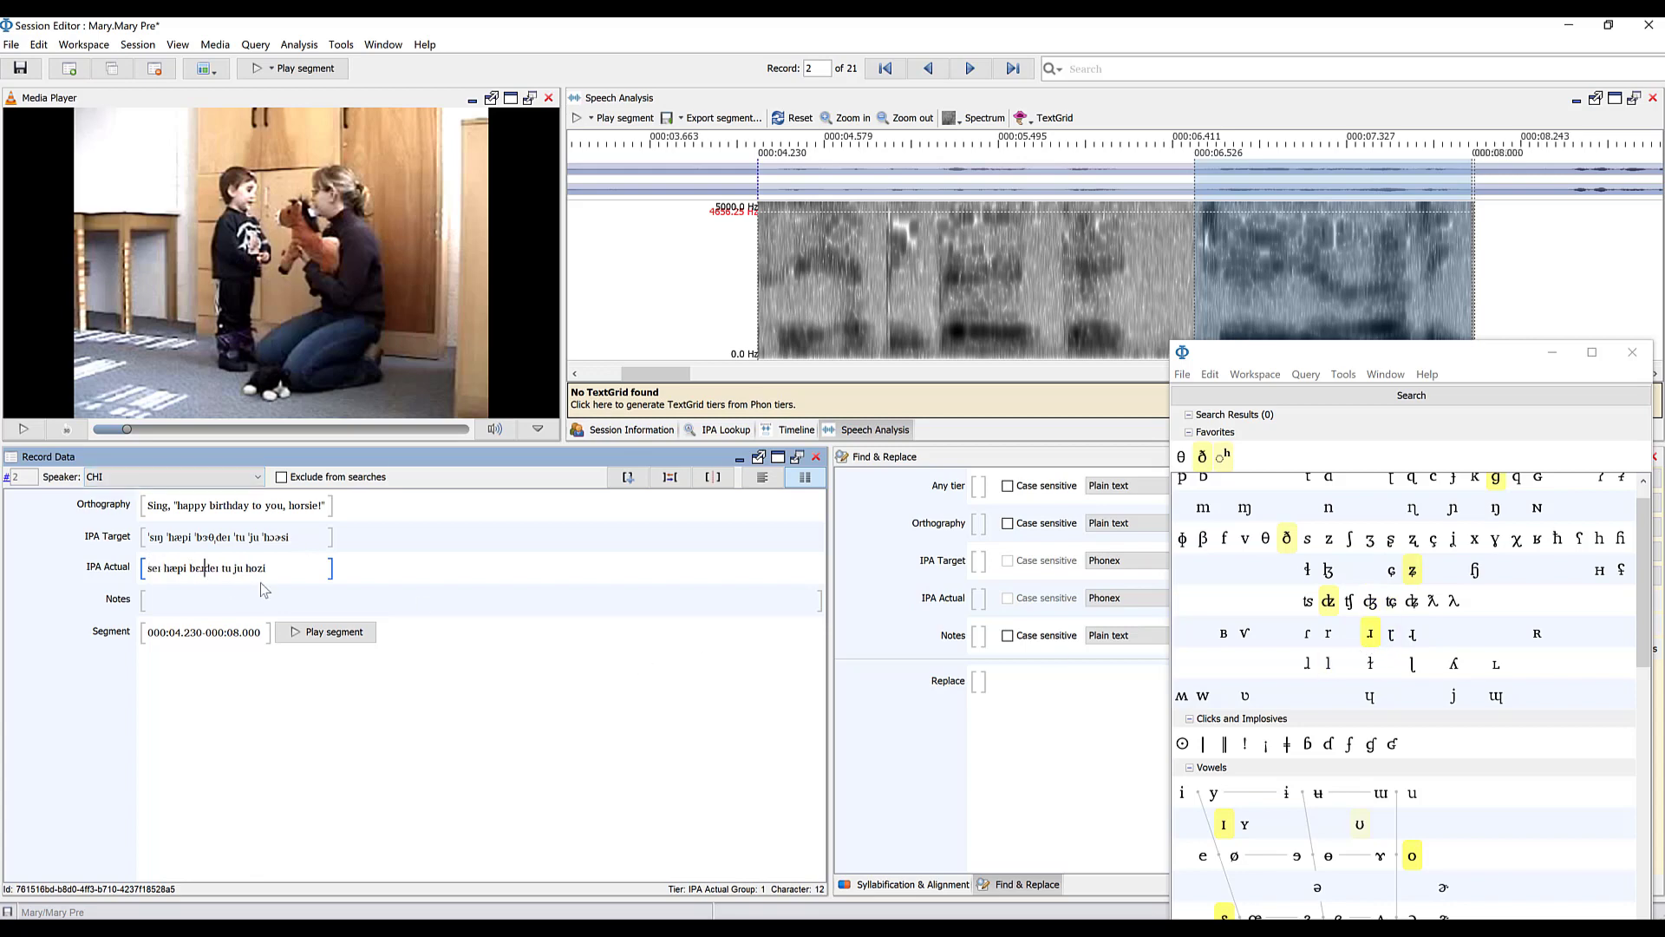
Step: Replace the vowel after b in the "birthday" word of the IPA Target tier with ɛɹ
{"action": "left_click", "coordinate": [209, 538]}
{"action": "left_click_drag", "start_coordinate": [197, 570], "coordinate": [209, 543]}
{"action": "type", "text": "ɛɹ"}
{"action": "left_click", "coordinate": [297, 566]}
Step: Minimize the IPA Map, show the Syllabification & Alignment view and turn on color in the alignment
{"action": "left_click", "coordinate": [1548, 357]}
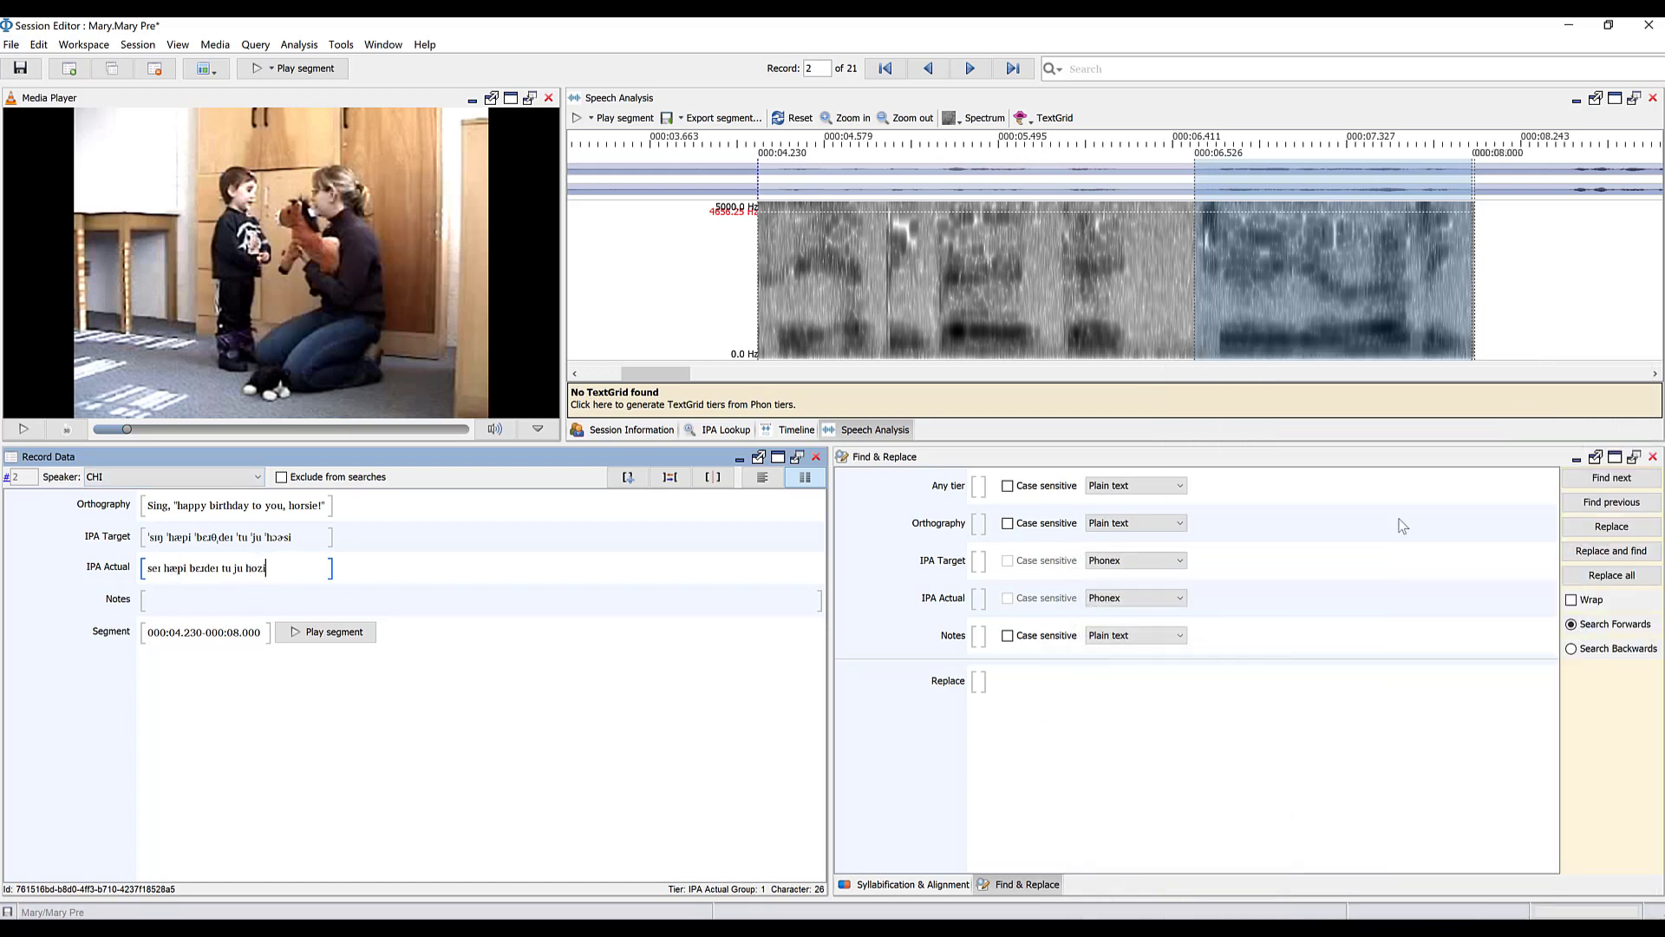
{"action": "left_click", "coordinate": [891, 885]}
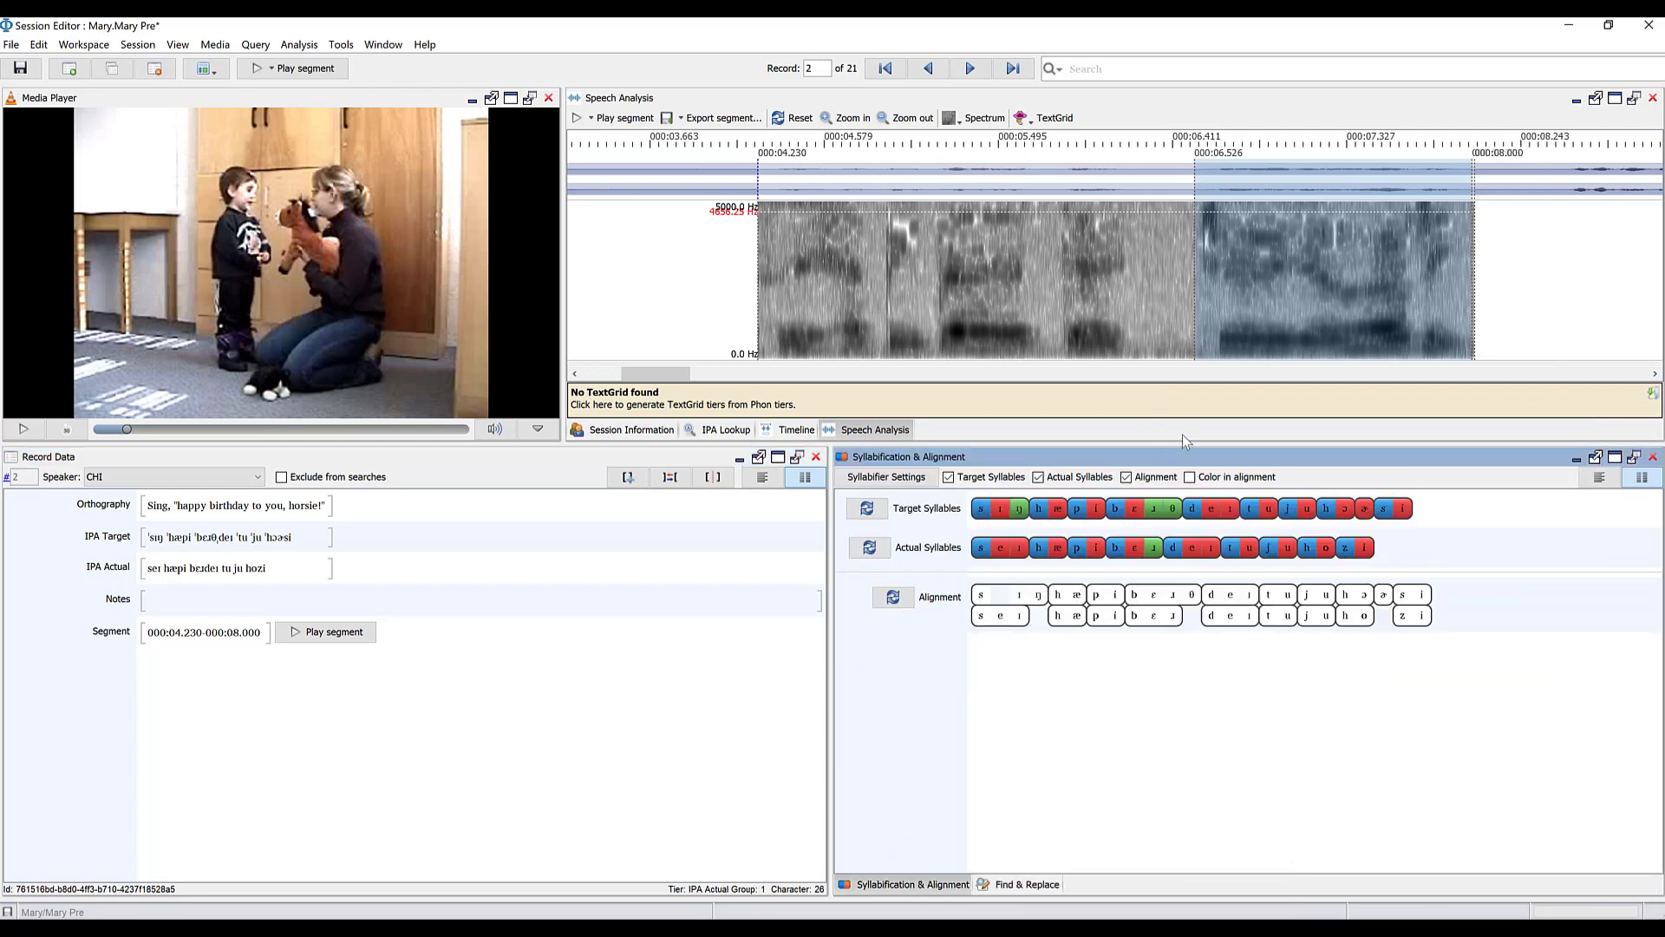
{"action": "left_click", "coordinate": [1190, 477]}
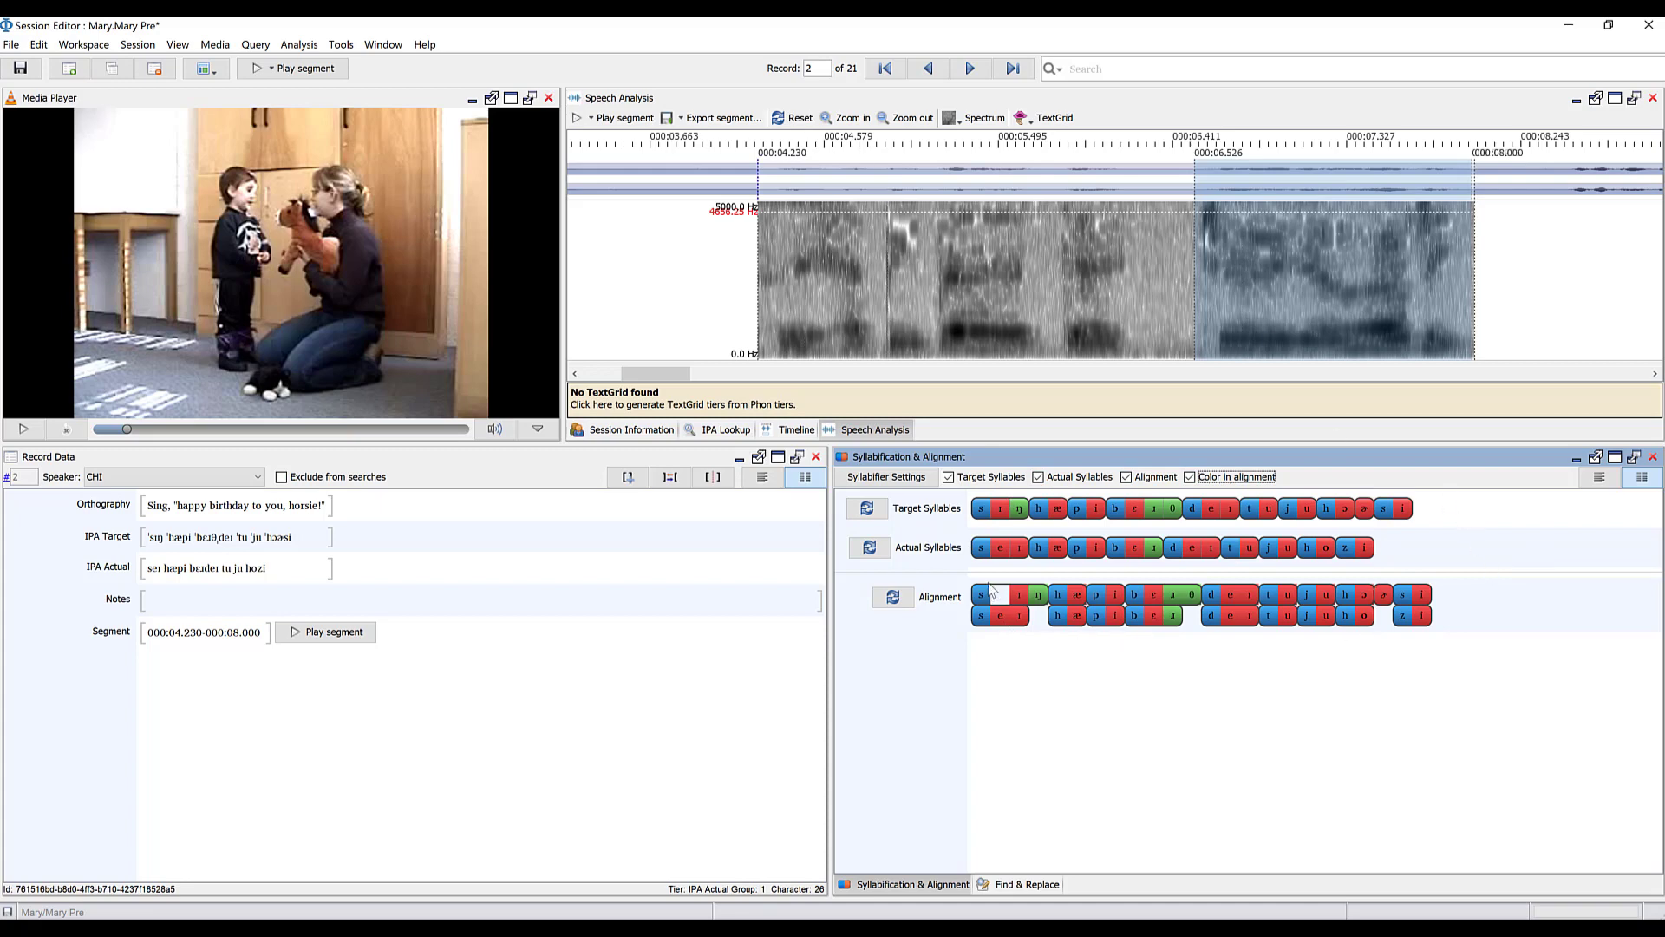
Step: Inspect the syllable positions of the phones of "sing" in the target syllables
{"action": "left_click", "coordinate": [984, 515]}
{"action": "right_click", "coordinate": [986, 517]}
{"action": "left_click", "coordinate": [1076, 524]}
{"action": "left_click", "coordinate": [1006, 517]}
{"action": "left_click", "coordinate": [1024, 518]}
{"action": "left_click", "coordinate": [1004, 510]}
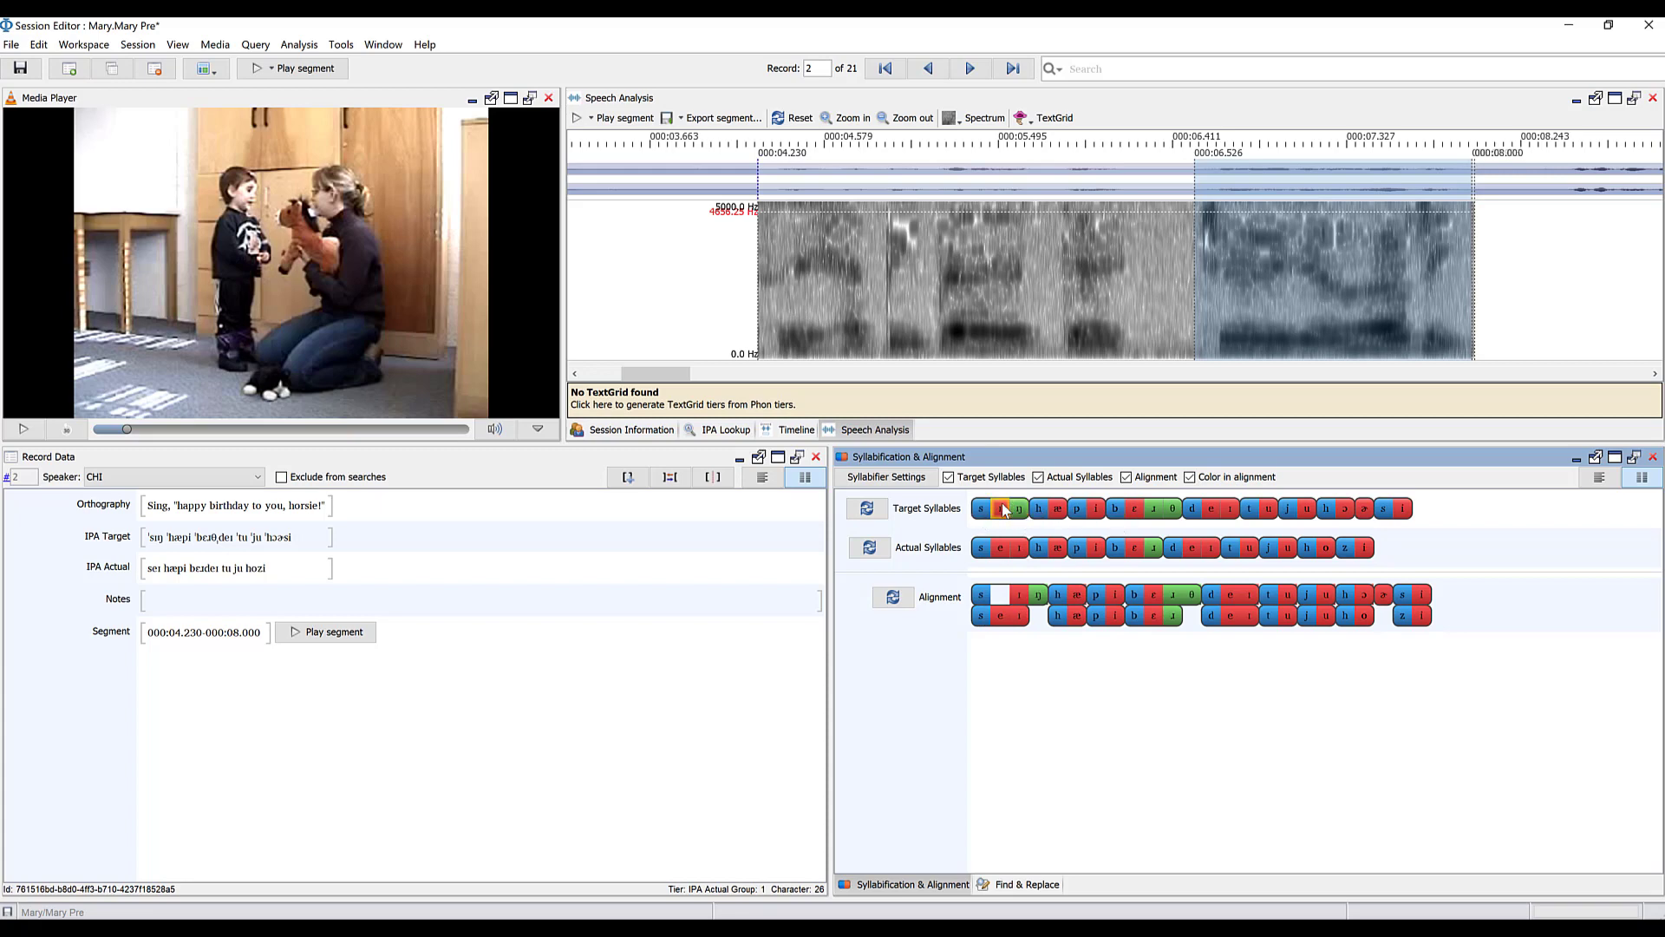
Step: Inspect the phones of "sing" in the actual syllables and their alignment with the target
{"action": "left_click", "coordinate": [982, 549]}
{"action": "left_click", "coordinate": [999, 553]}
{"action": "left_click", "coordinate": [1021, 550]}
{"action": "left_click", "coordinate": [1002, 553]}
{"action": "key", "text": "Tab"}
{"action": "left_click", "coordinate": [1188, 617]}
Step: Add a t to the end of "hozi" in the IPA Actual tier and check its syllabification and alignment
{"action": "left_click", "coordinate": [265, 566]}
{"action": "type", "text": "t"}
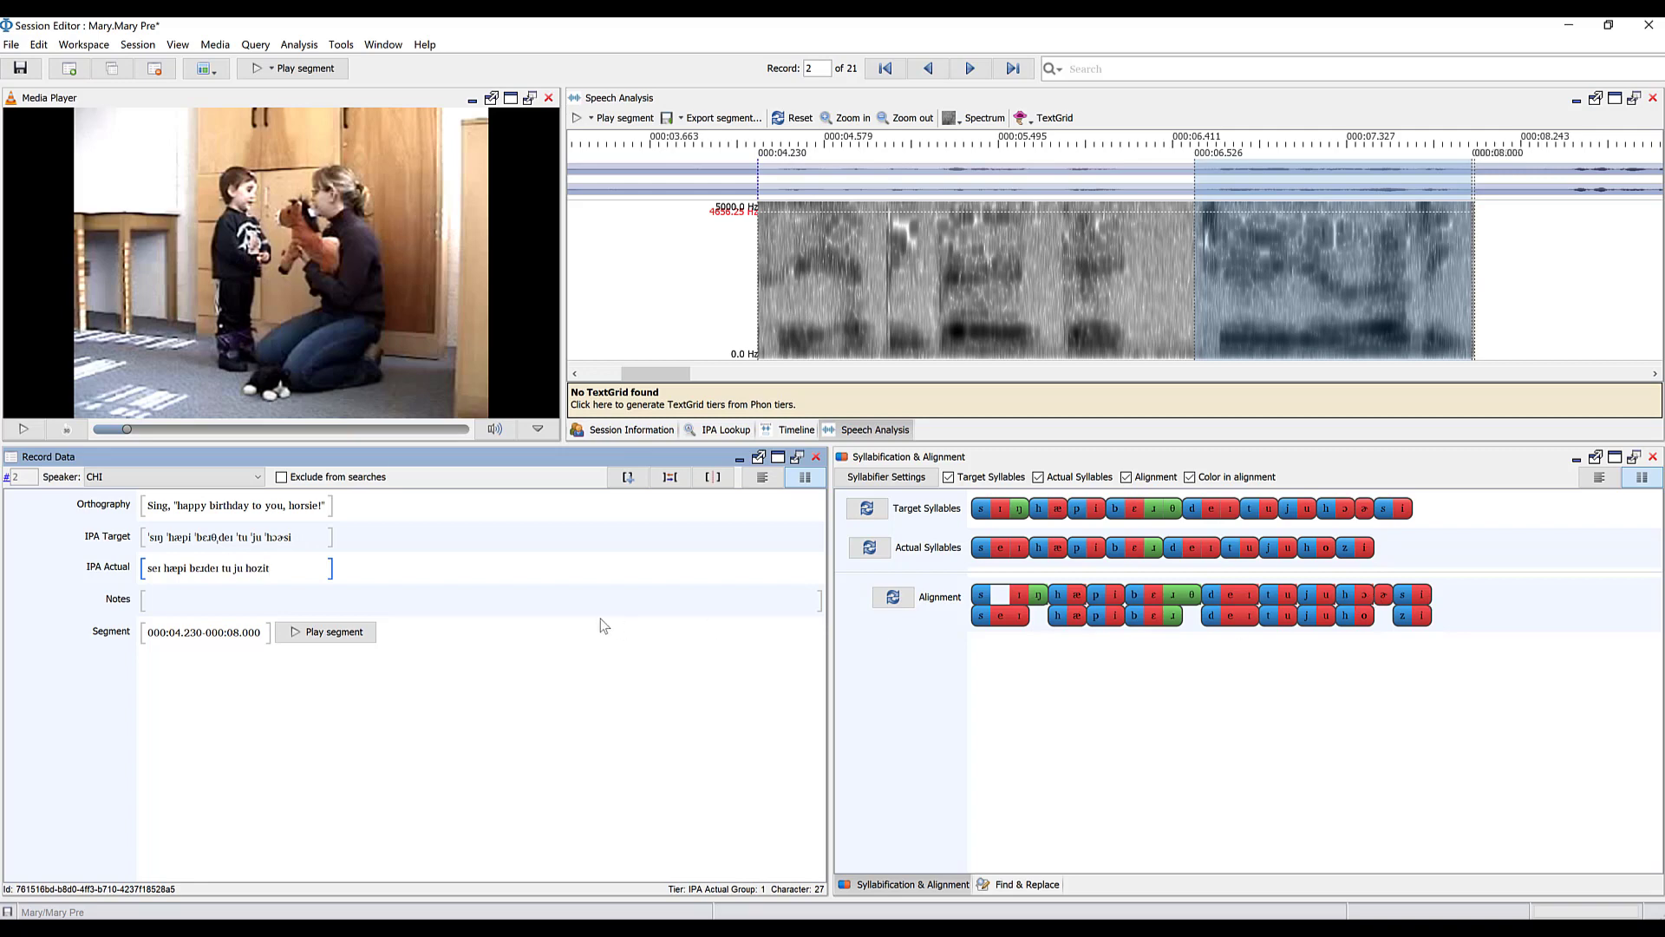
{"action": "left_click", "coordinate": [1230, 746]}
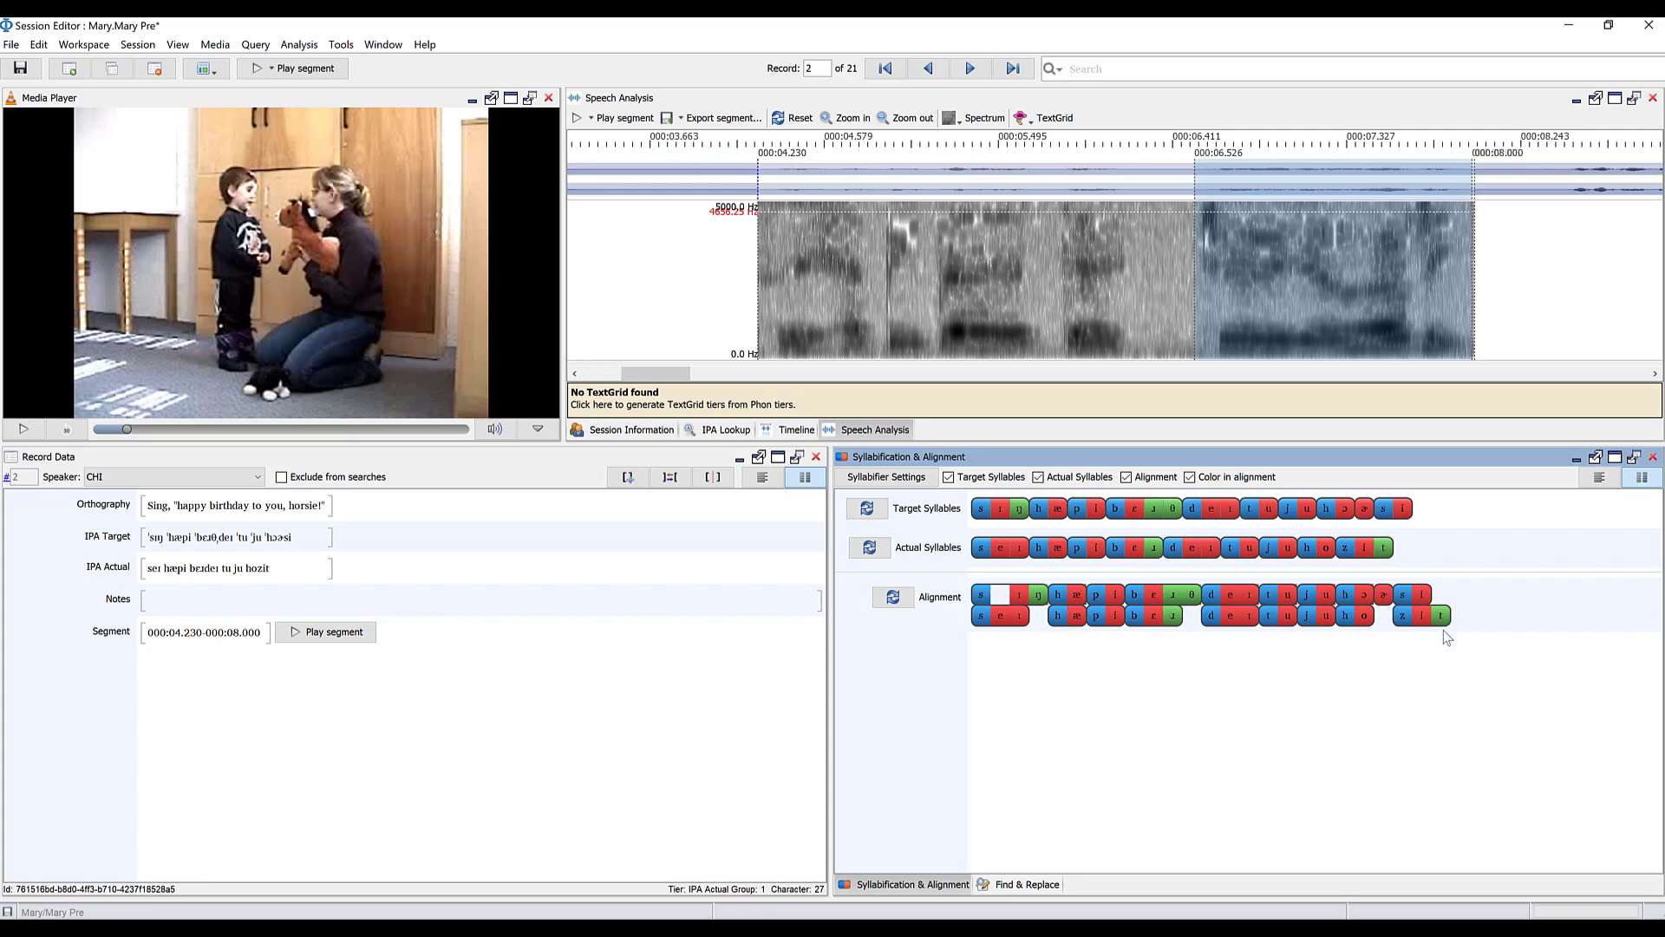
{"action": "left_click", "coordinate": [1403, 616]}
{"action": "left_click", "coordinate": [1448, 562]}
Step: Remove the final t from "hozit" in the IPA Actual tier
{"action": "left_click", "coordinate": [208, 542]}
{"action": "left_click", "coordinate": [217, 564]}
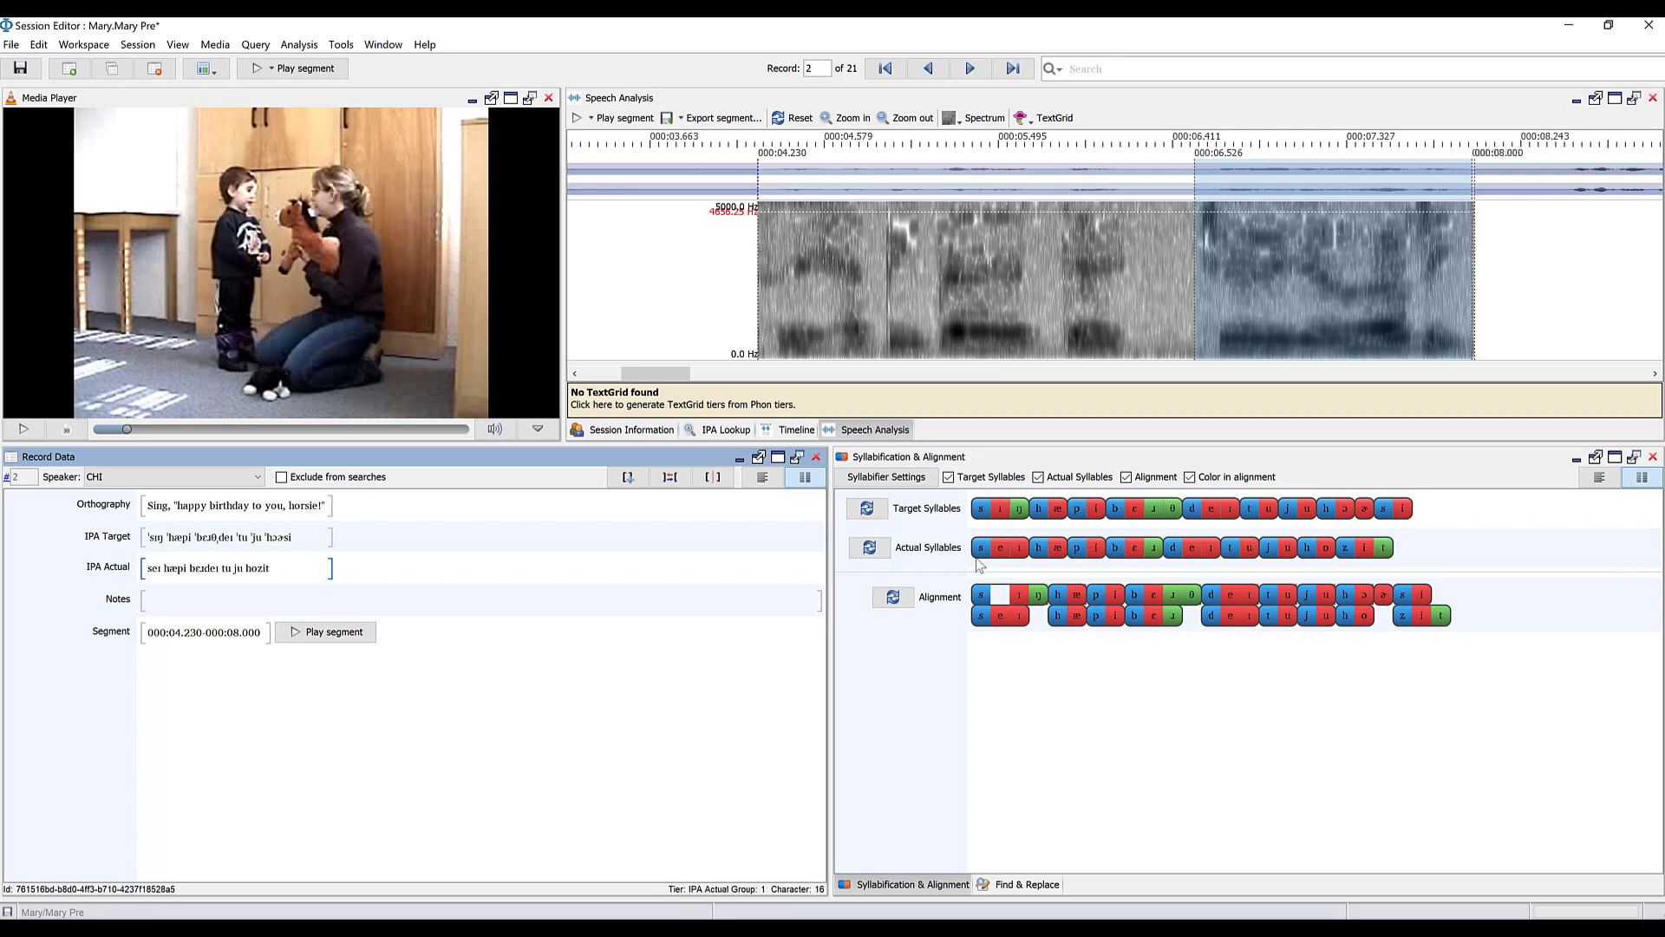
{"action": "key", "text": "End"}
{"action": "key", "text": "BackSpace"}
{"action": "left_click", "coordinate": [282, 628]}
{"action": "left_click", "coordinate": [307, 574]}
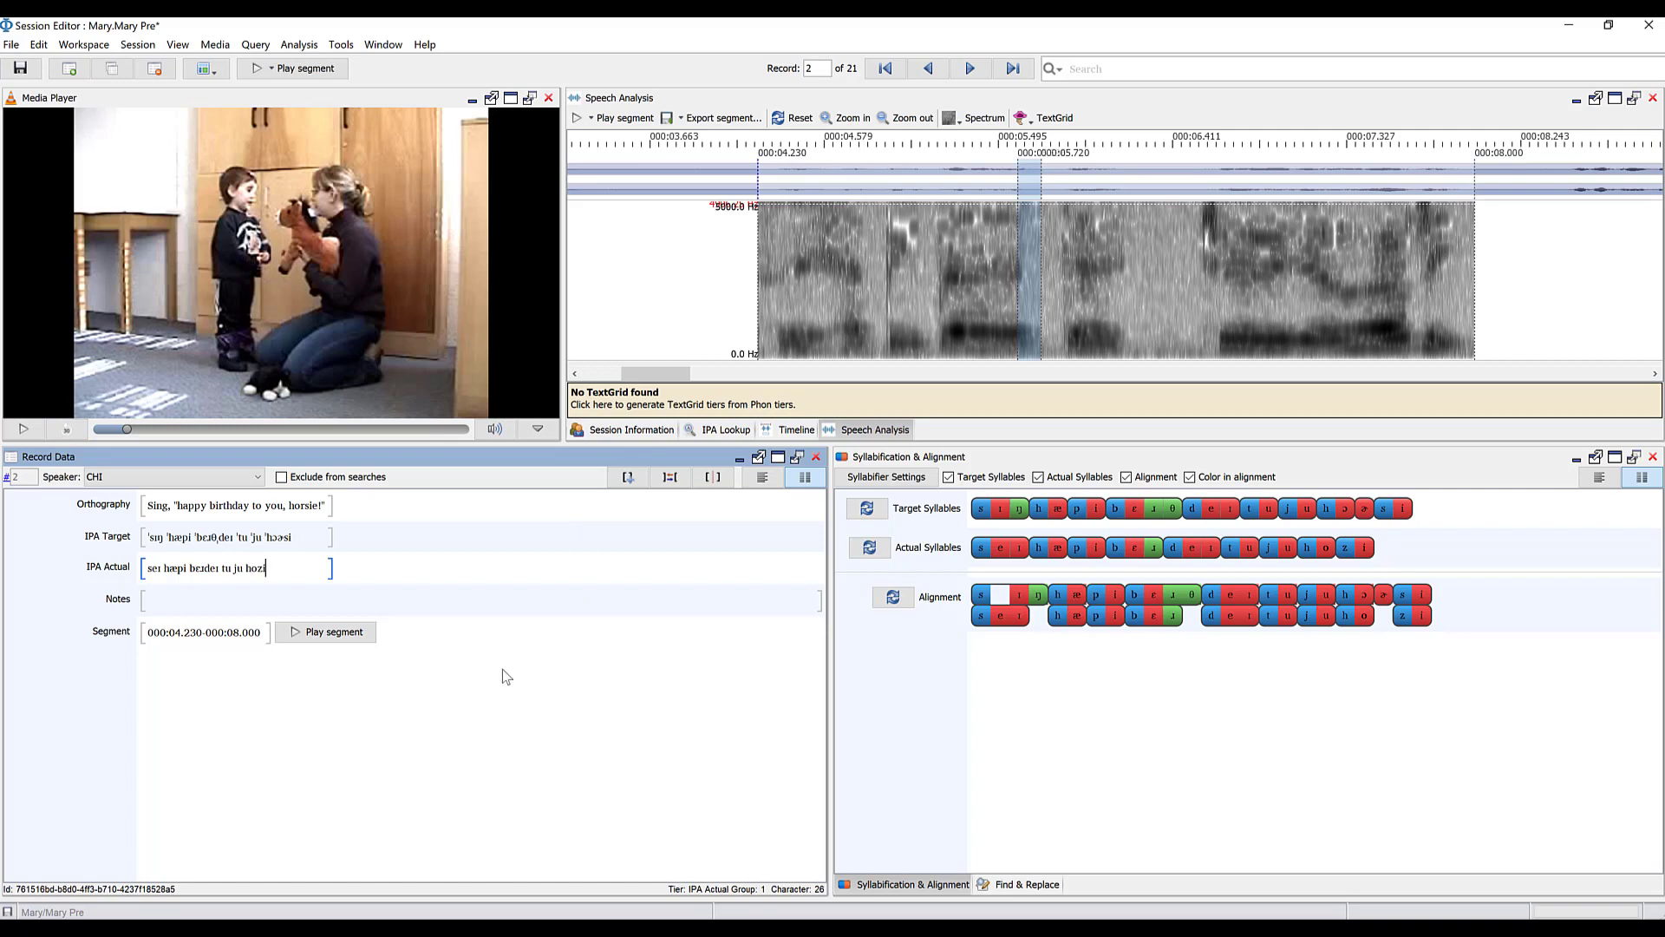
{"action": "left_click", "coordinate": [310, 48]}
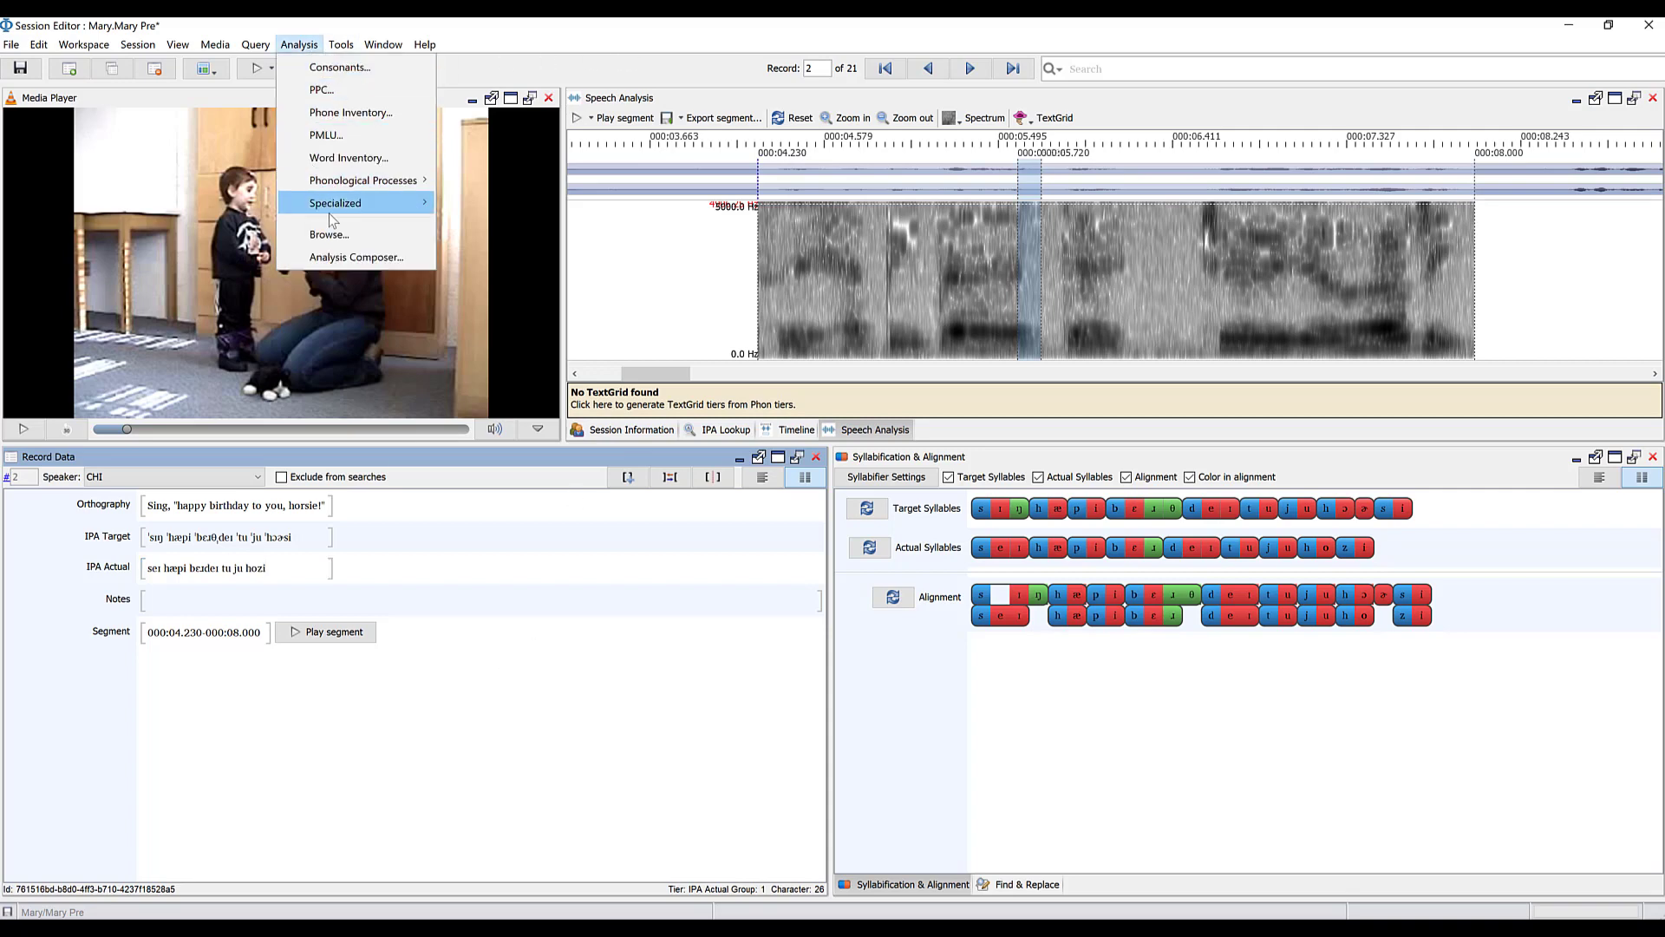
{"action": "left_click", "coordinate": [408, 24]}
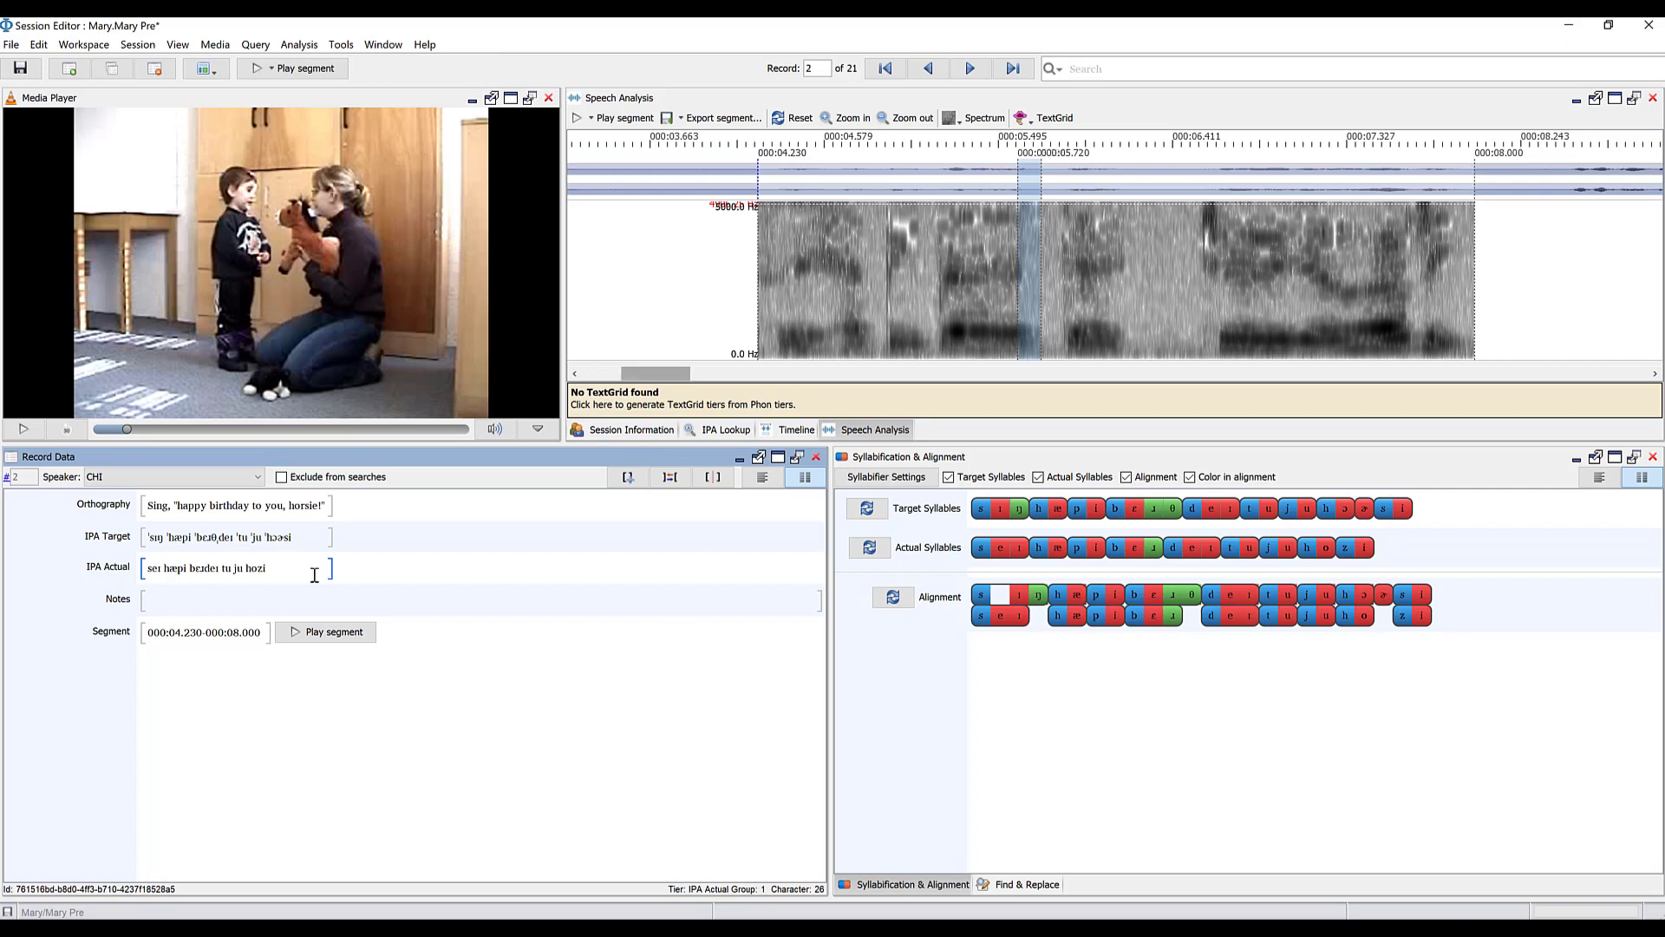